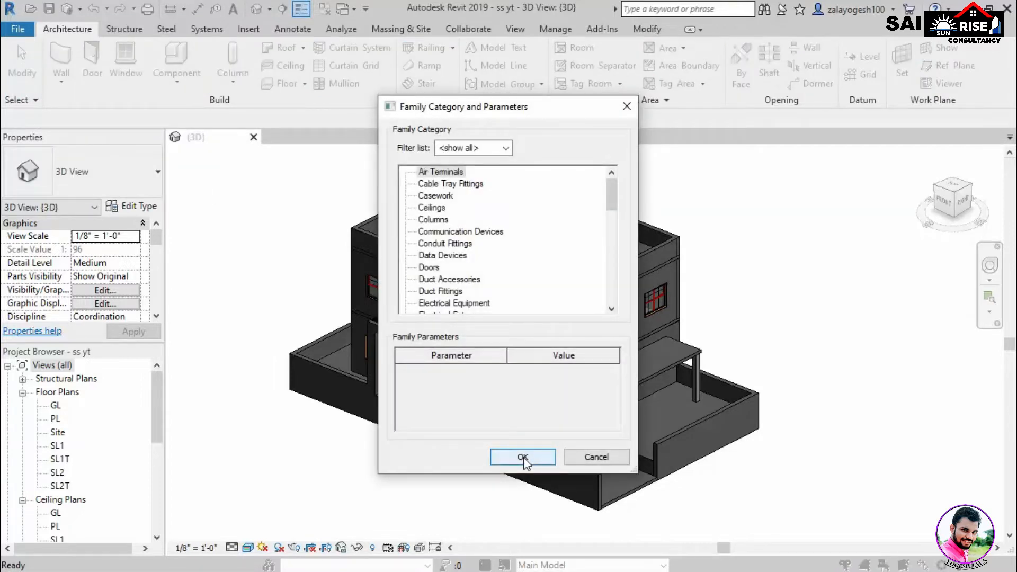
Start an in-place model in the Floors family category and accept the name Floors 1
left_click_drag(616, 194, 619, 295)
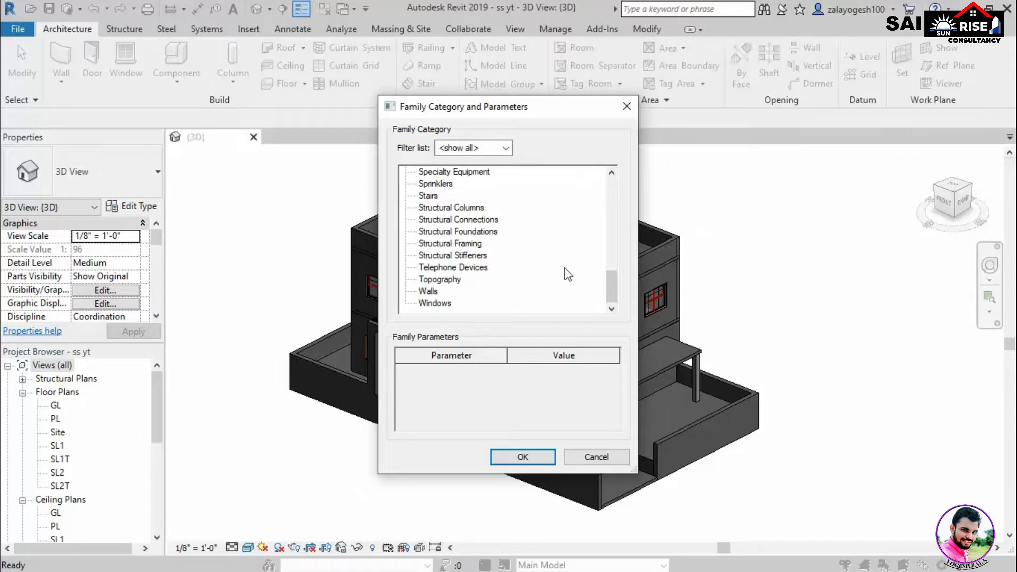
scroll(488, 268, "up", 3)
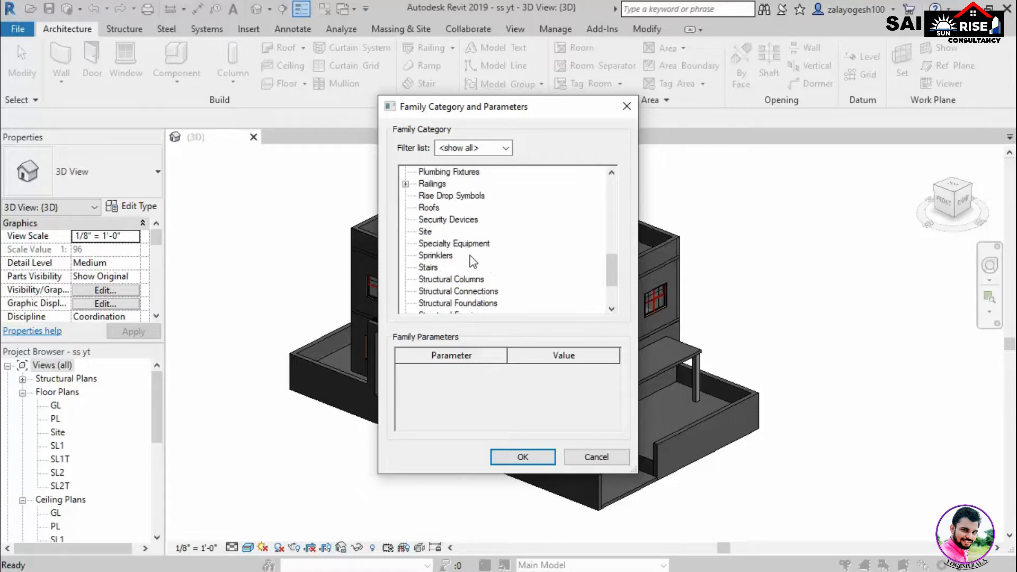
scroll(450, 248, "up", 4)
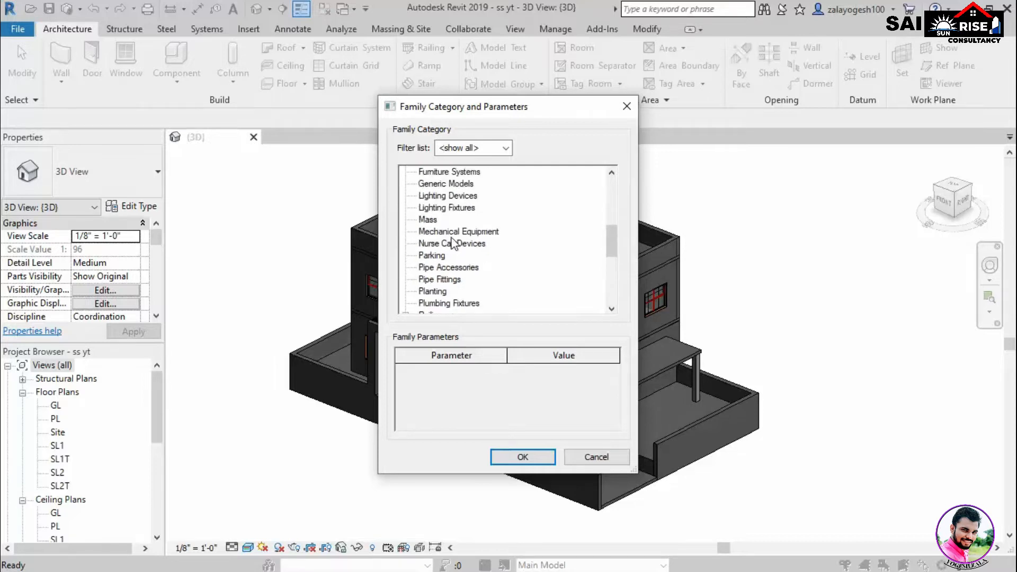
scroll(451, 241, "up", 1)
left_click(427, 184)
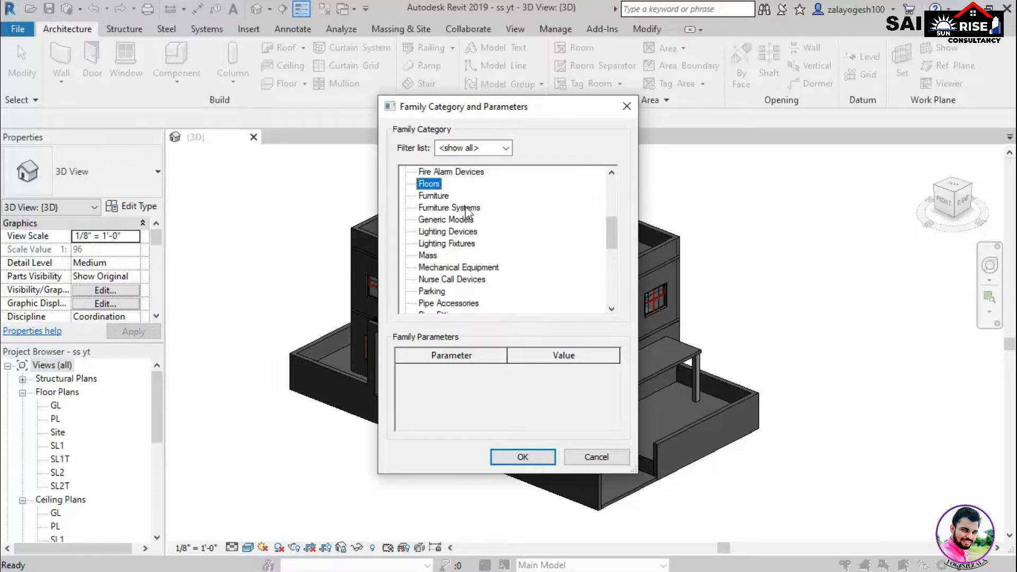
left_click(522, 457)
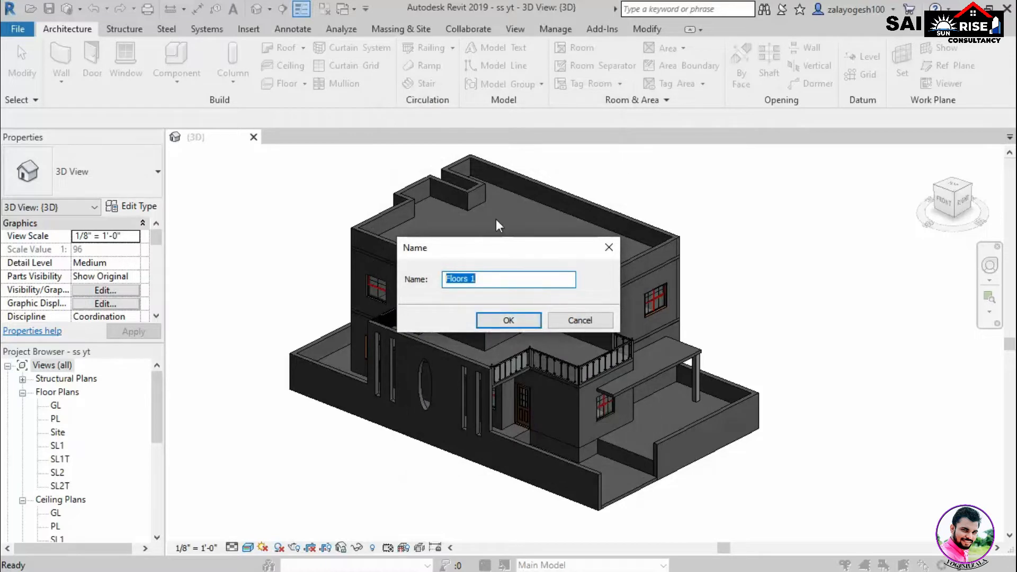
left_click(522, 325)
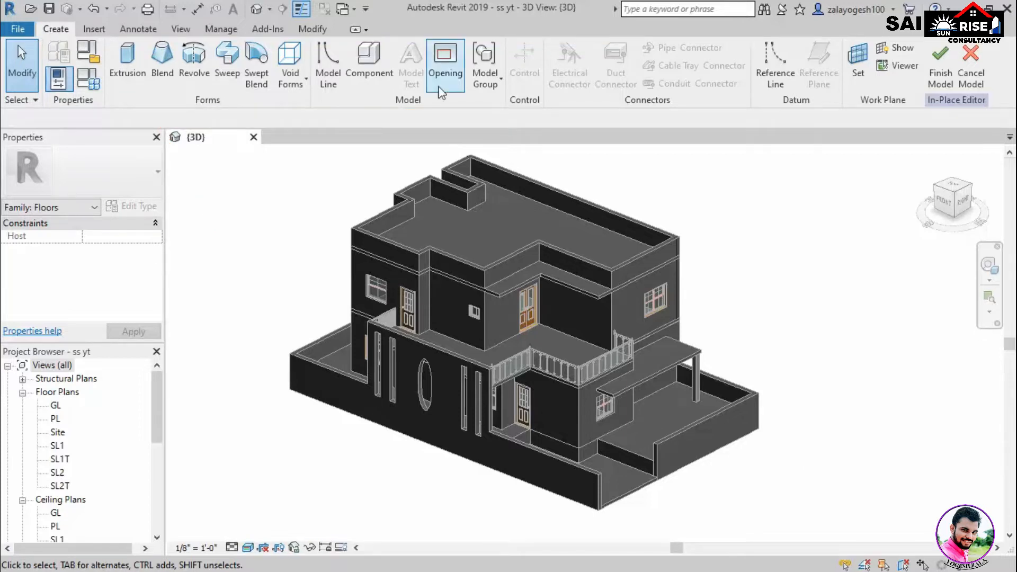
Set the work plane to Level : GL and display it in the 3D view
middle_click_drag(792, 465, 730, 414, "shift")
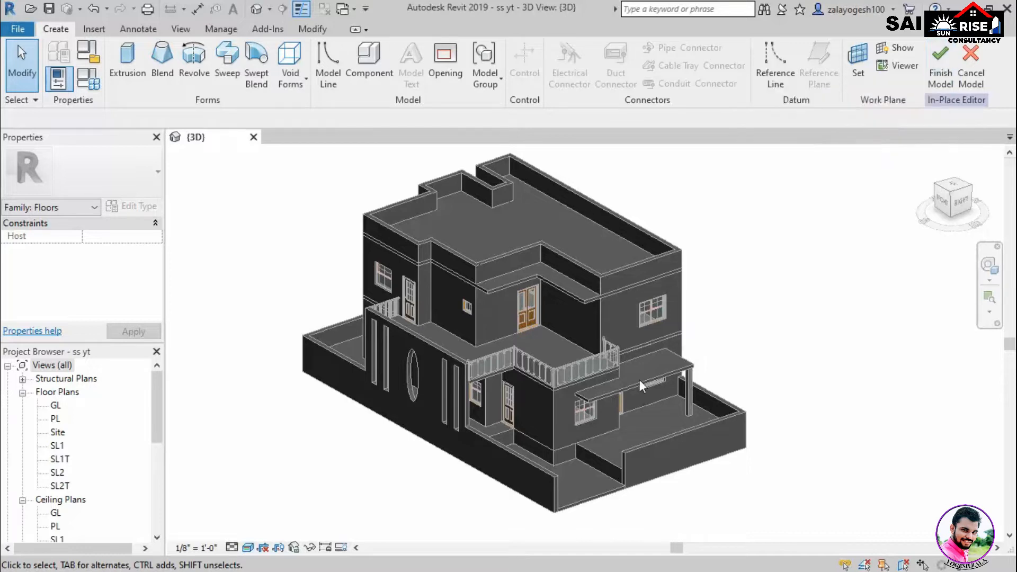
scroll(697, 434, "down", 2)
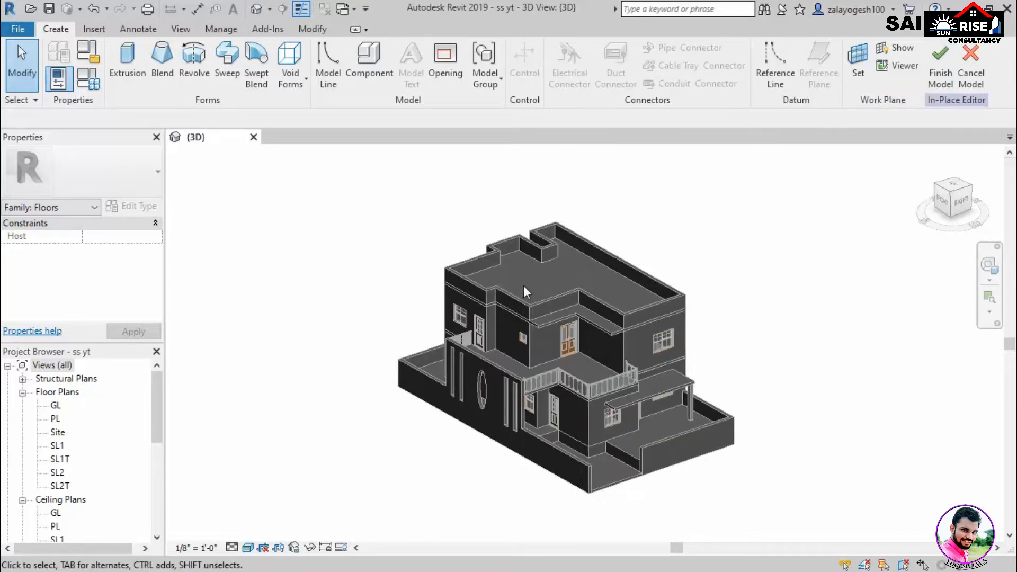
middle_click_drag(523, 284, 519, 230)
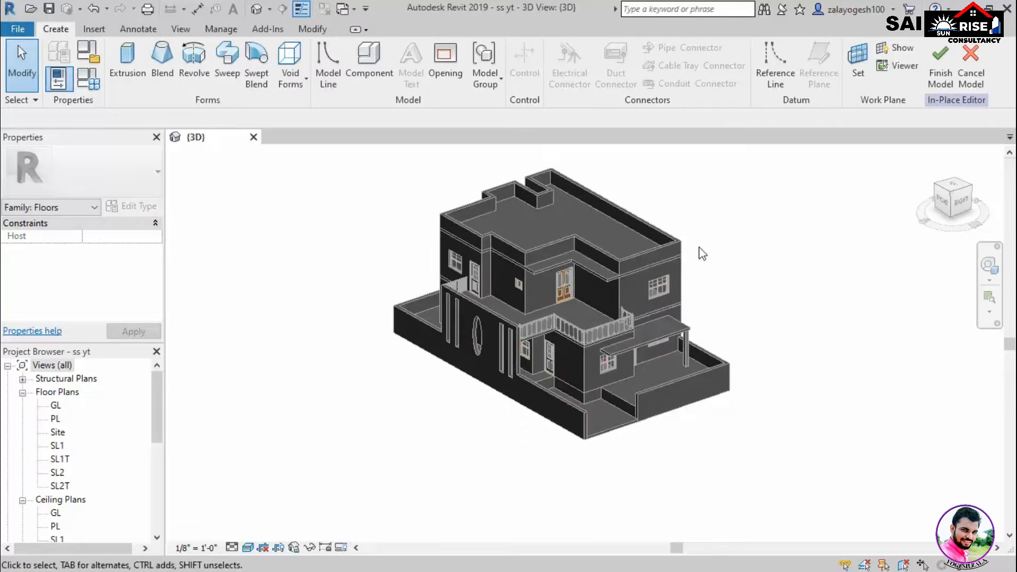
left_click(858, 56)
left_click(823, 294)
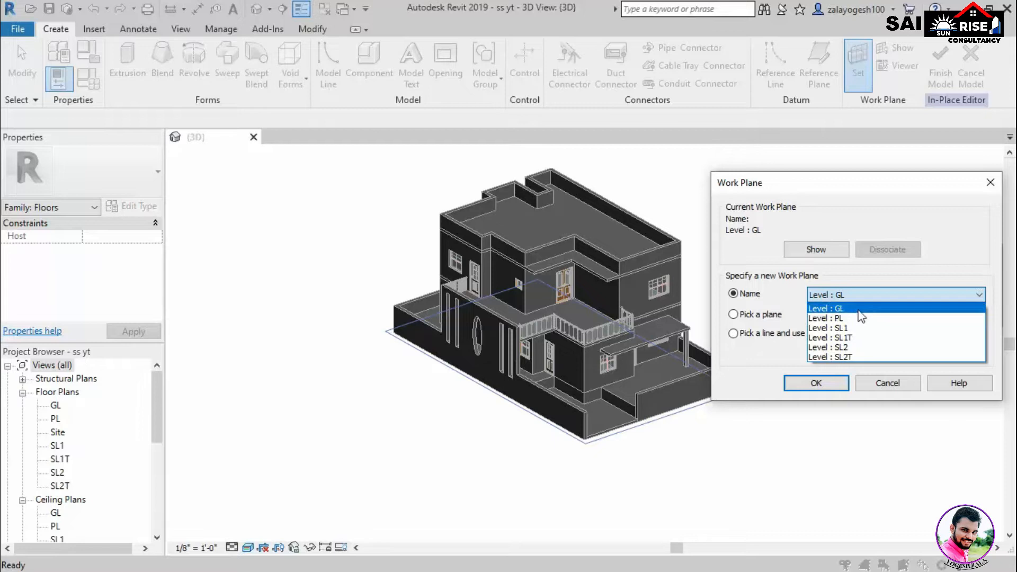
left_click(858, 310)
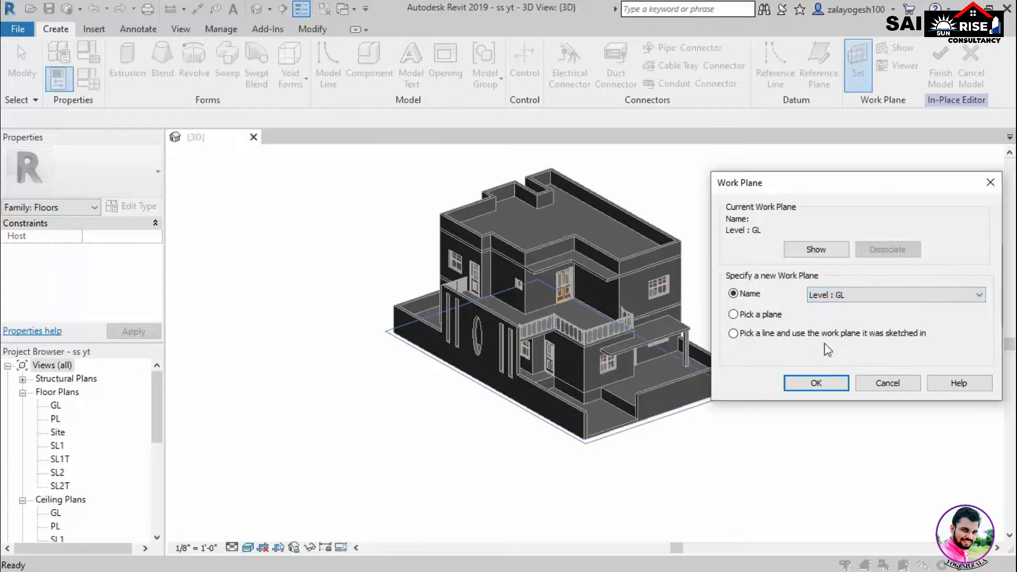
left_click(824, 383)
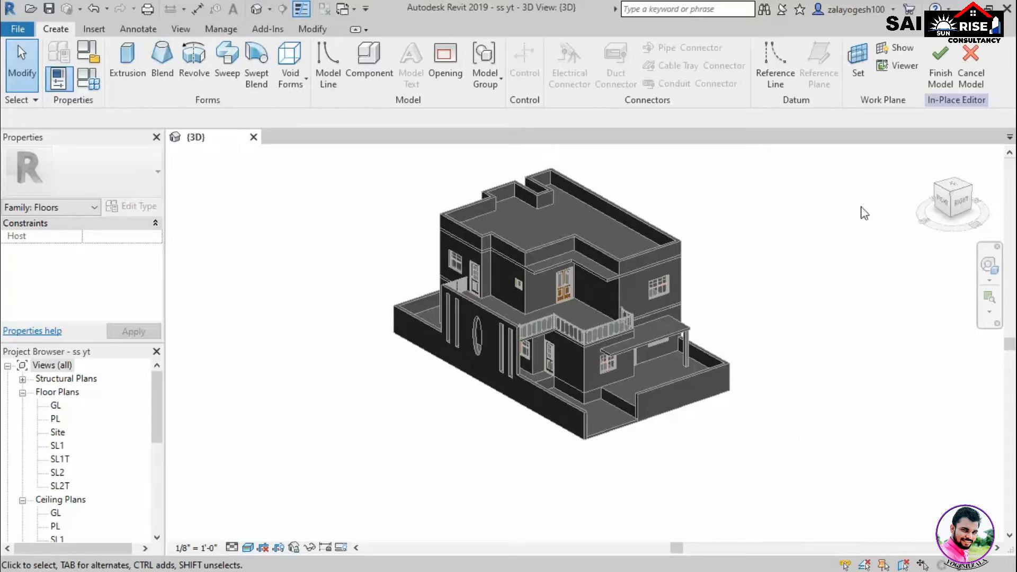
left_click(900, 55)
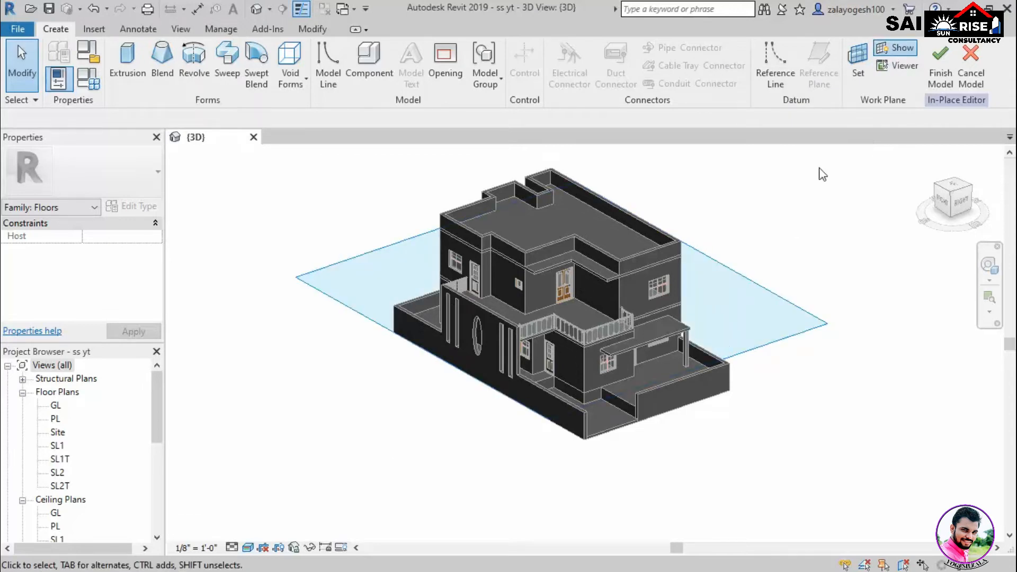
Set the work plane to Level : PL, then hide the work plane display
left_click(858, 61)
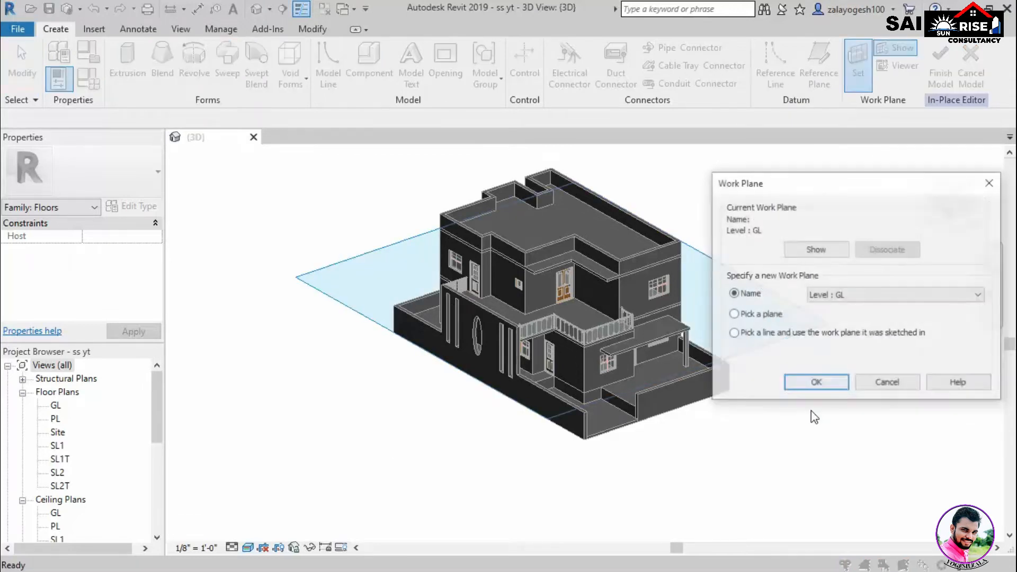
left_click(863, 294)
left_click(839, 317)
left_click(838, 384)
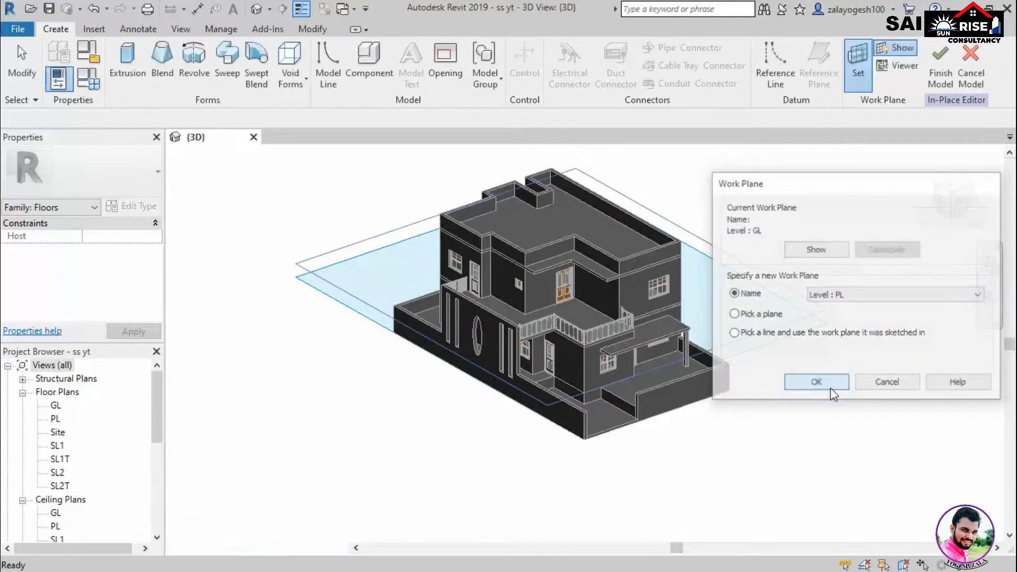
left_click(335, 391)
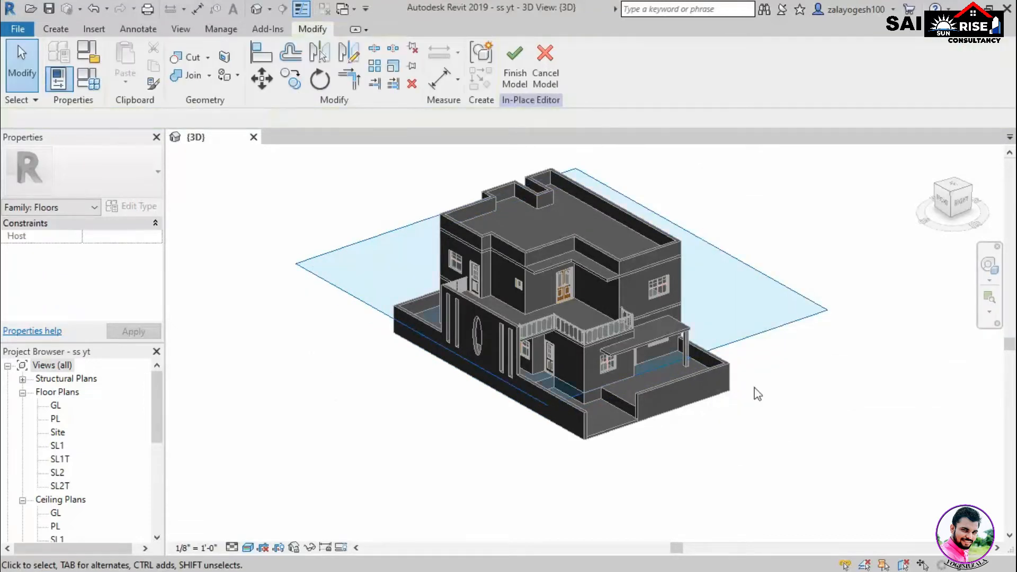
left_click(65, 31)
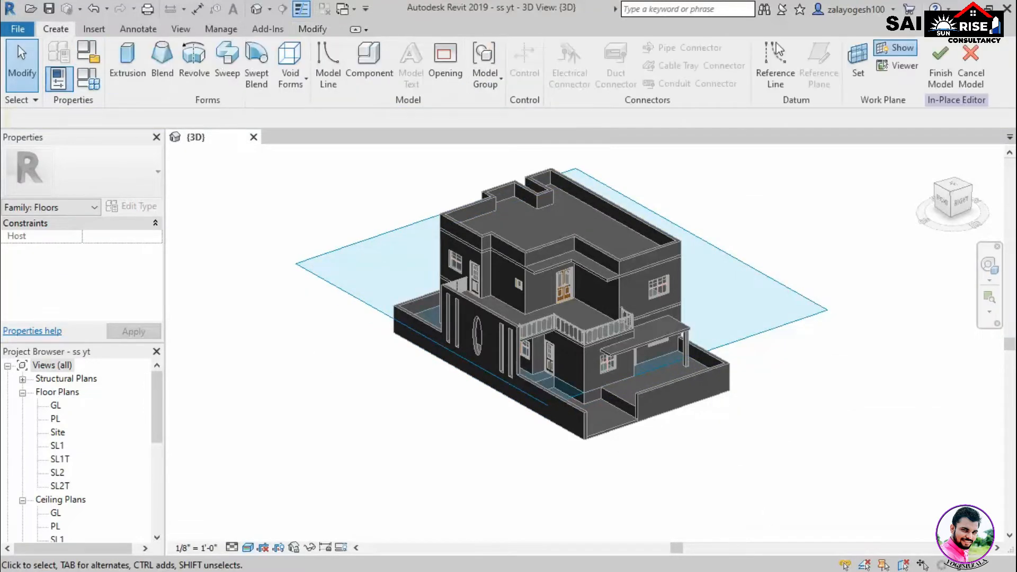
left_click(909, 48)
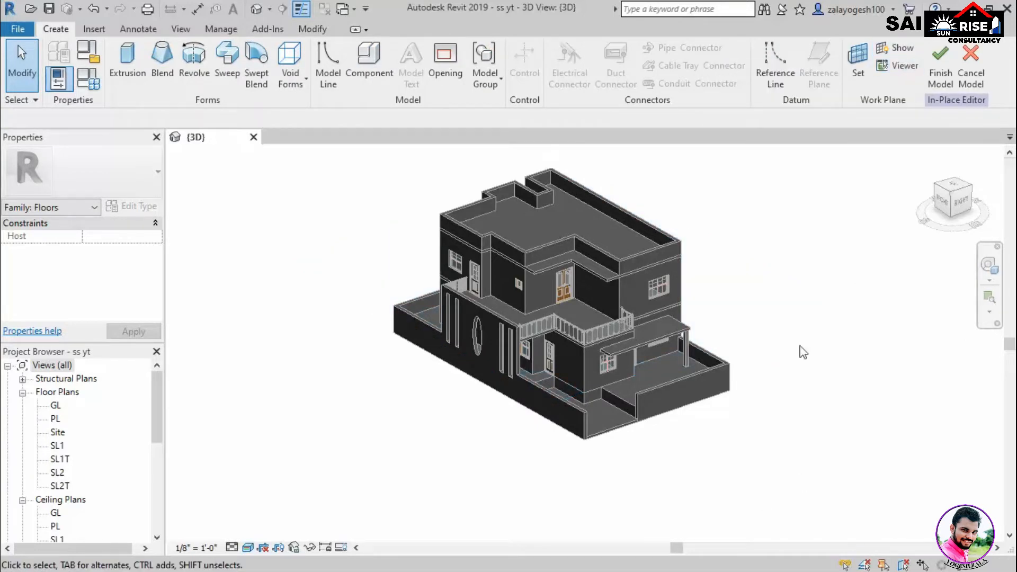
Start an extrusion and sketch a rectangular profile, about 9'-4" on one side, on the open ground in front of the house
left_click(129, 80)
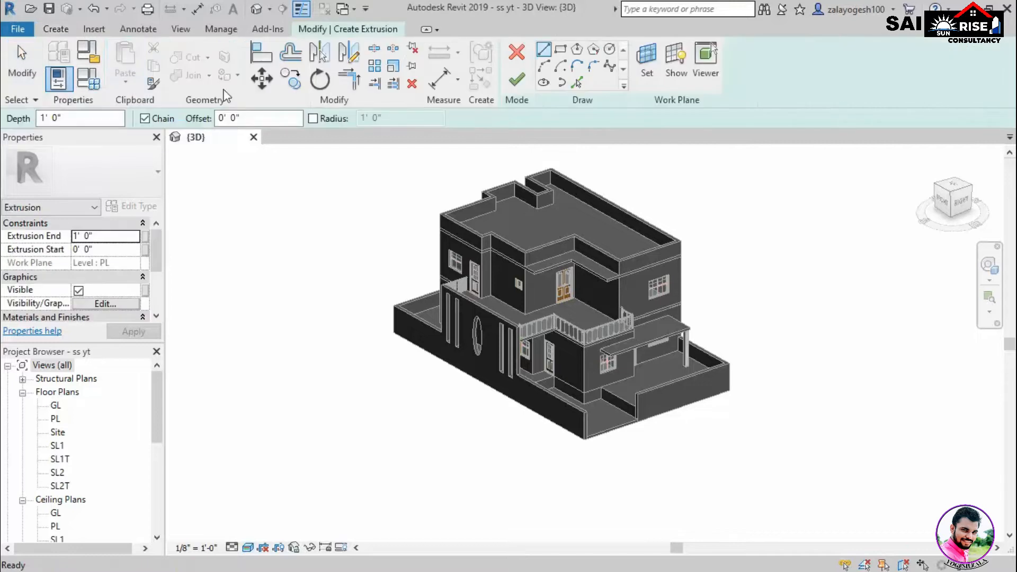
left_click(568, 53)
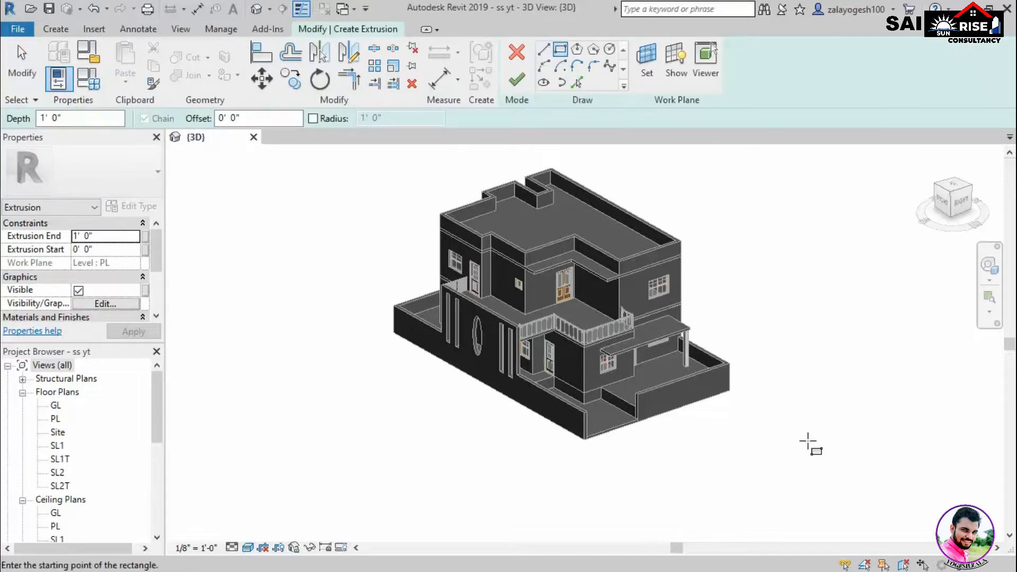
scroll(772, 442, "up", 1)
left_click(789, 420)
left_click(753, 462)
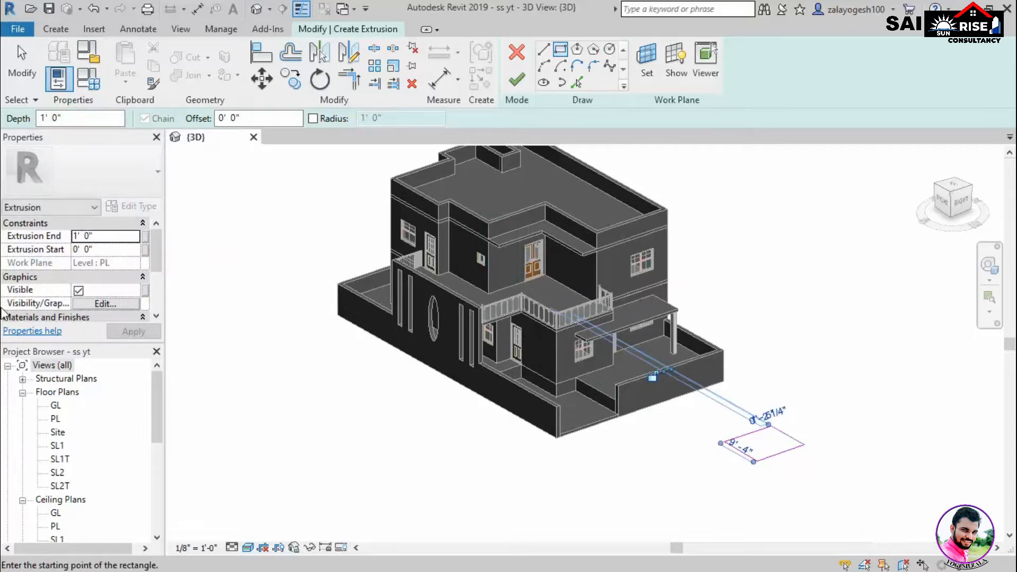
Set the Extrusion End to 5' and finish the rectangular extrusion
left_click(113, 237)
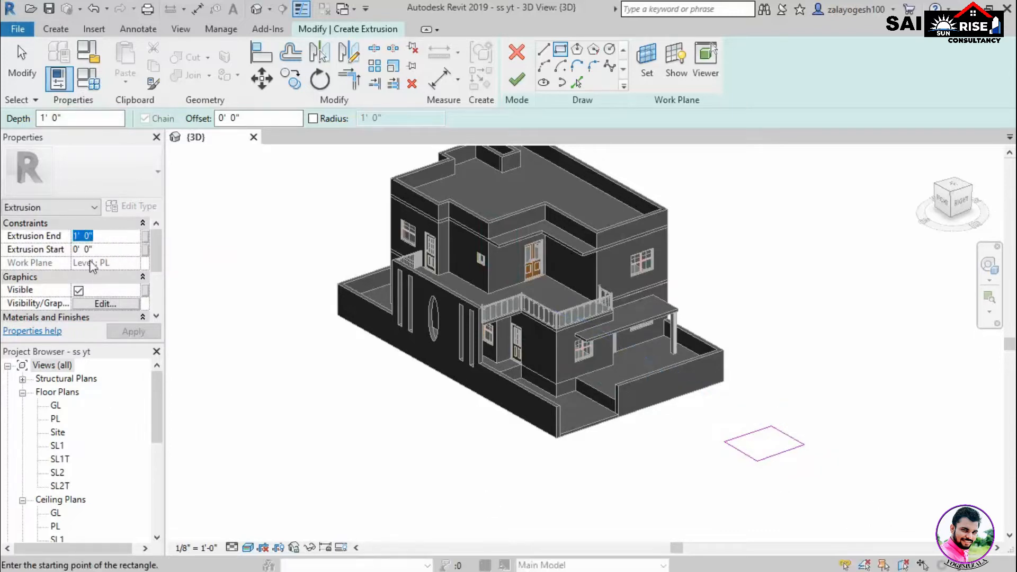
type("5")
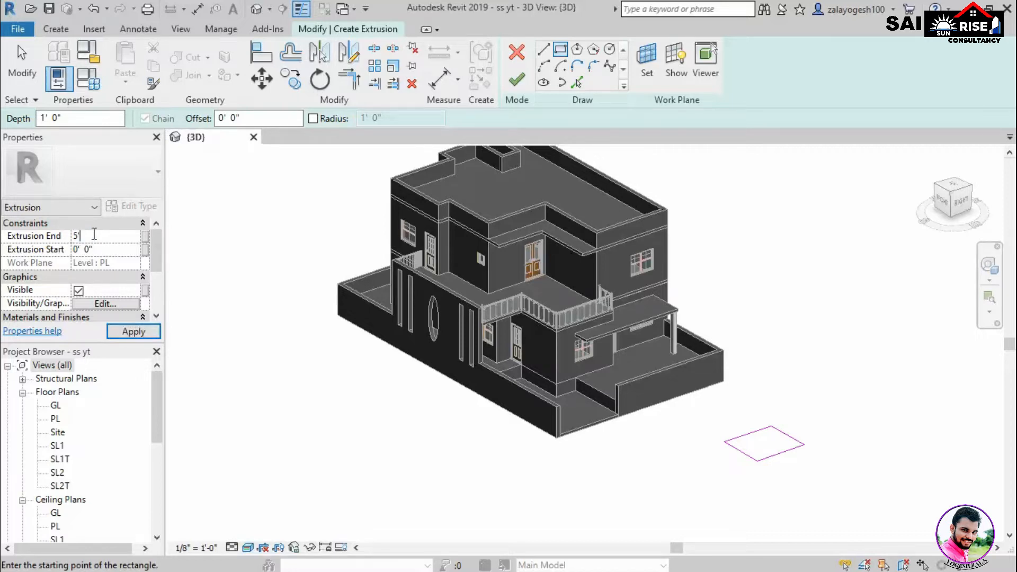
left_click(148, 334)
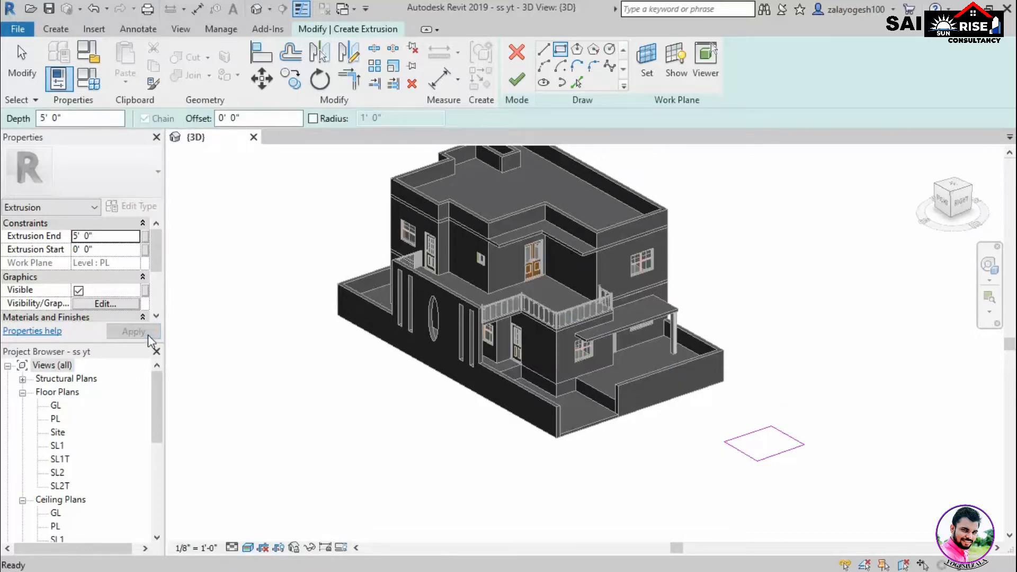
left_click(513, 88)
left_click(837, 466)
Examine the extruded block next to the house from near and far
scroll(815, 477, "up", 5)
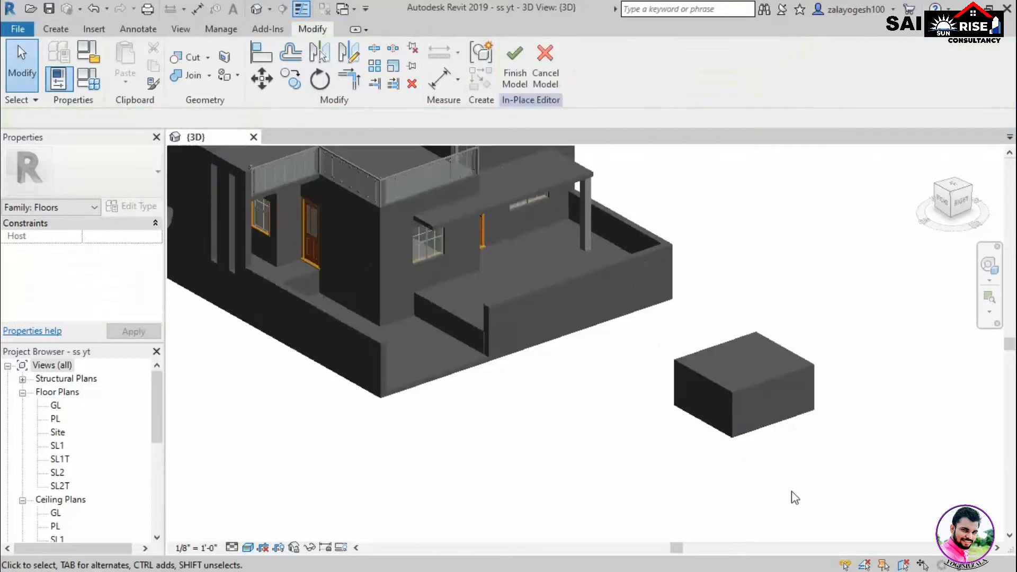
scroll(795, 470, "down", 2)
scroll(783, 356, "down", 2)
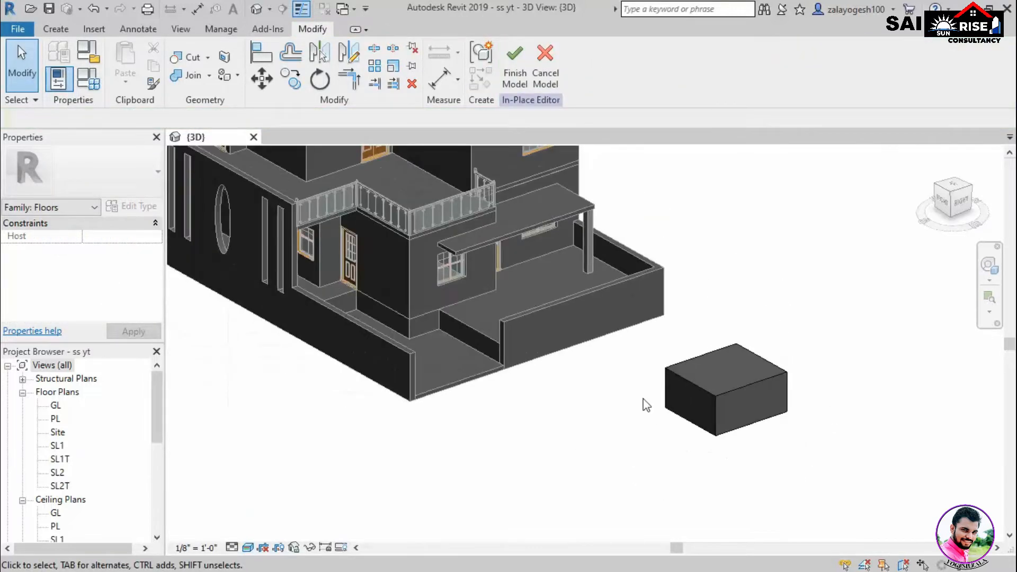
middle_click_drag(738, 363, 747, 447)
scroll(804, 395, "down", 3)
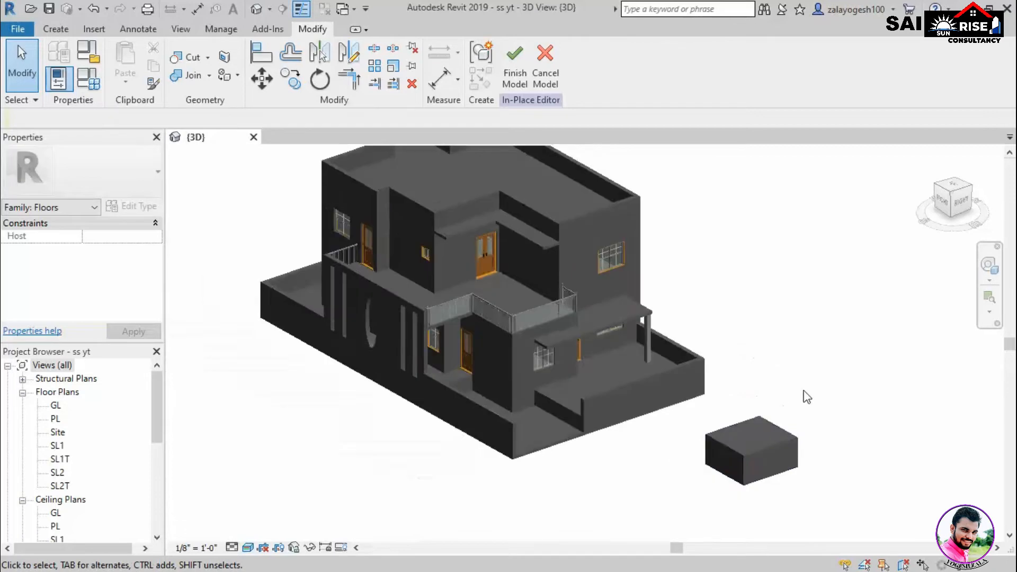
middle_click_drag(853, 431, 844, 424)
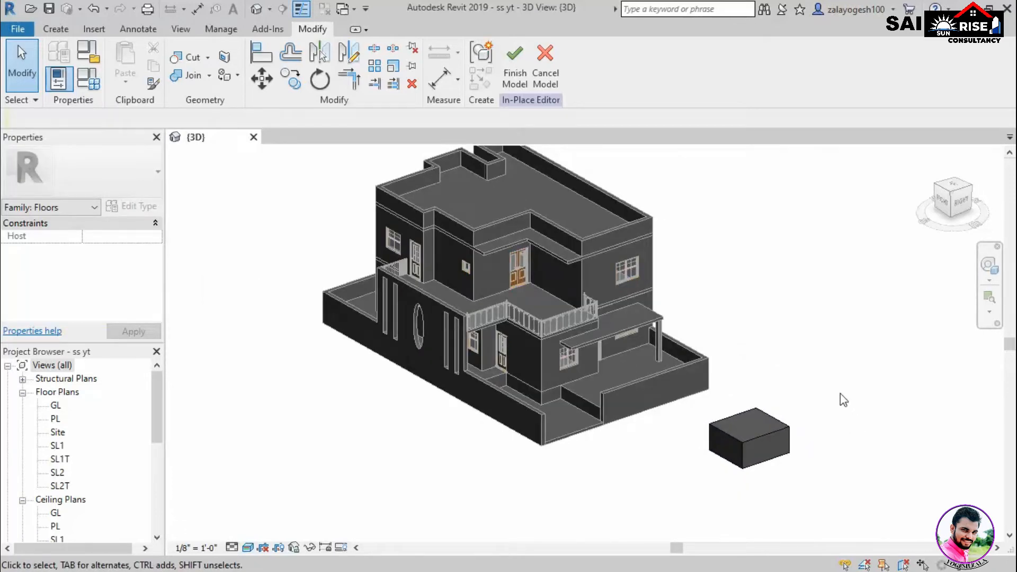
scroll(840, 381, "up", 1)
scroll(731, 450, "up", 2)
scroll(810, 468, "down", 3)
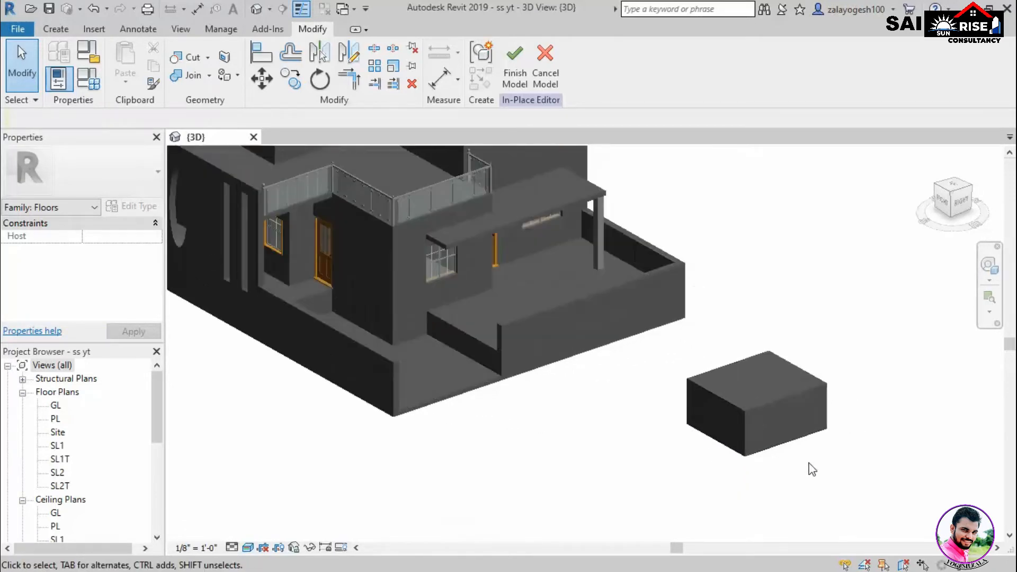
middle_click_drag(821, 467, 829, 466)
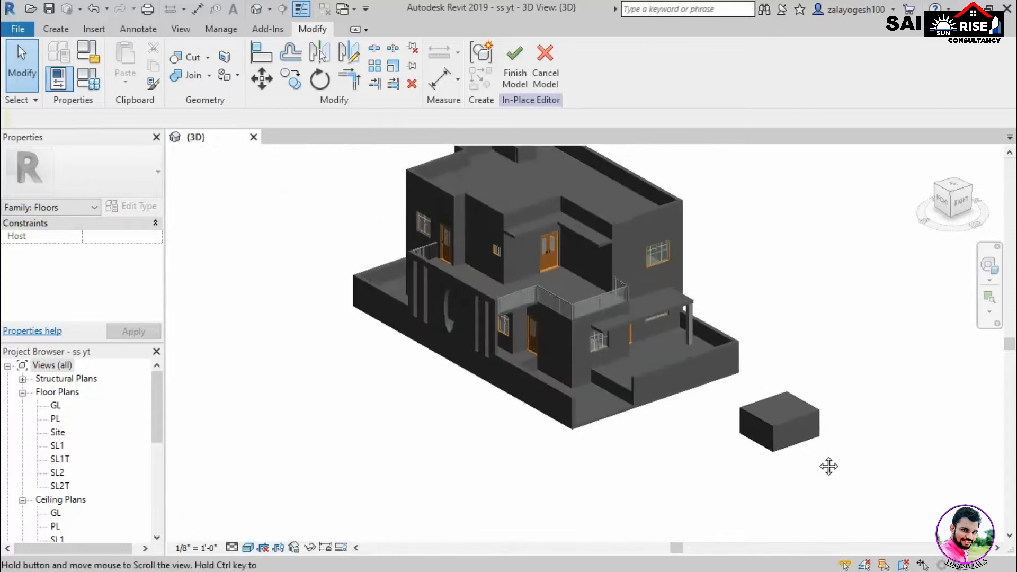
Edit the block's extrusion profile, adding a circle in the middle of the rectangle to make a vertical round hole
left_click(800, 417)
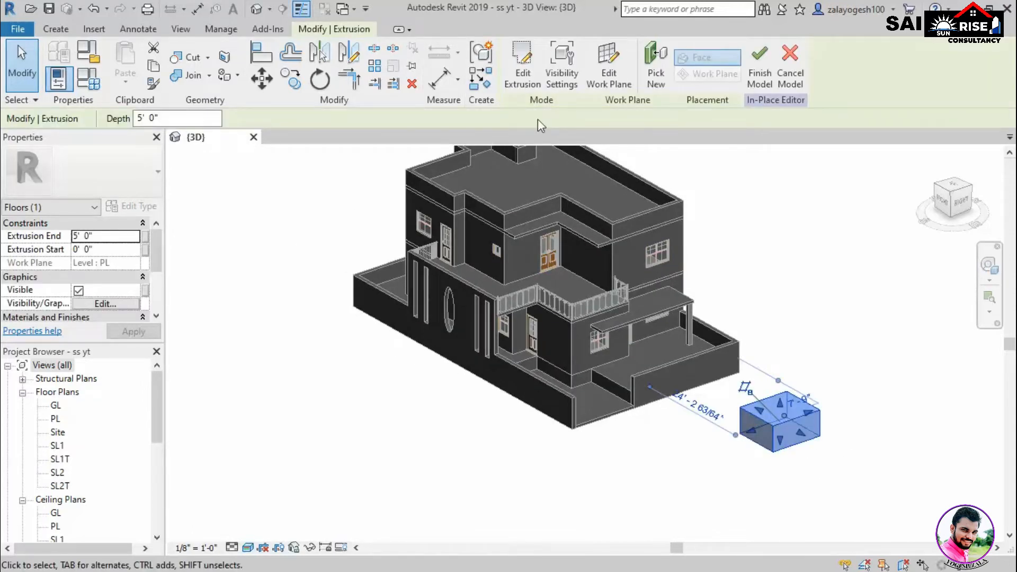
left_click(524, 72)
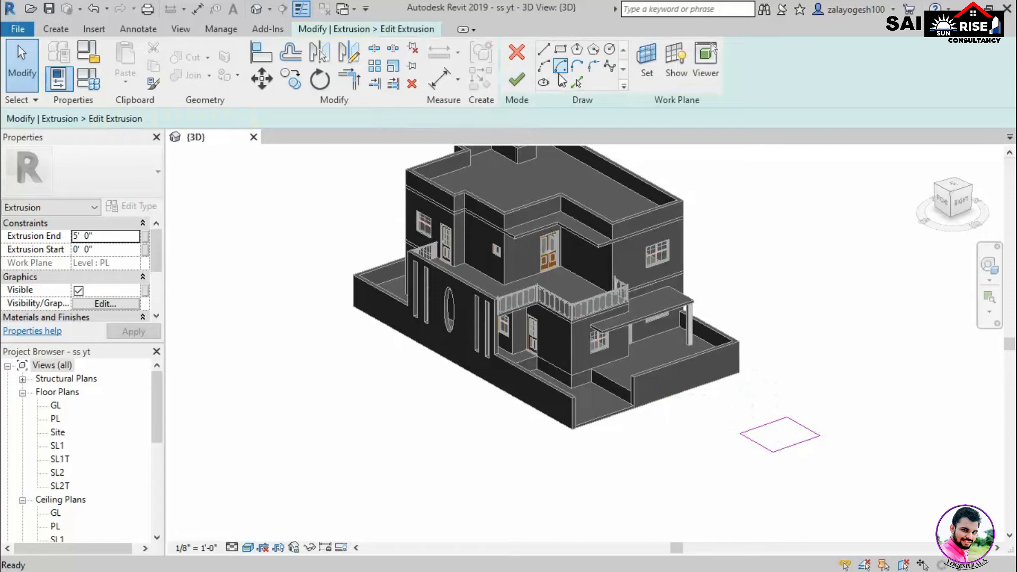
left_click(609, 49)
scroll(766, 431, "up", 3)
scroll(766, 432, "up", 2)
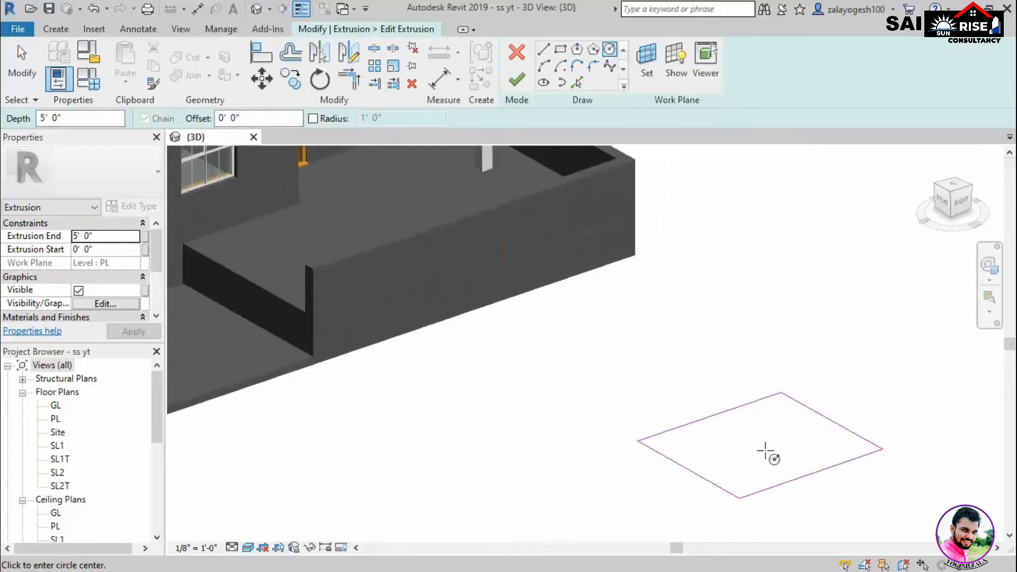
left_click(764, 443)
left_click(805, 445)
left_click(514, 82)
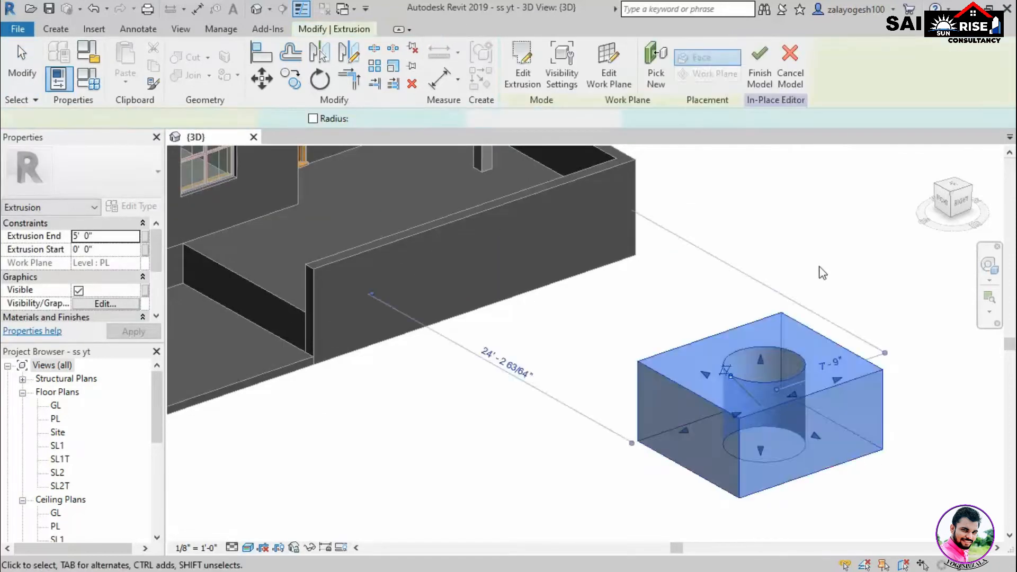
left_click(786, 323)
scroll(852, 461, "down", 3)
middle_click_drag(852, 461, 842, 487)
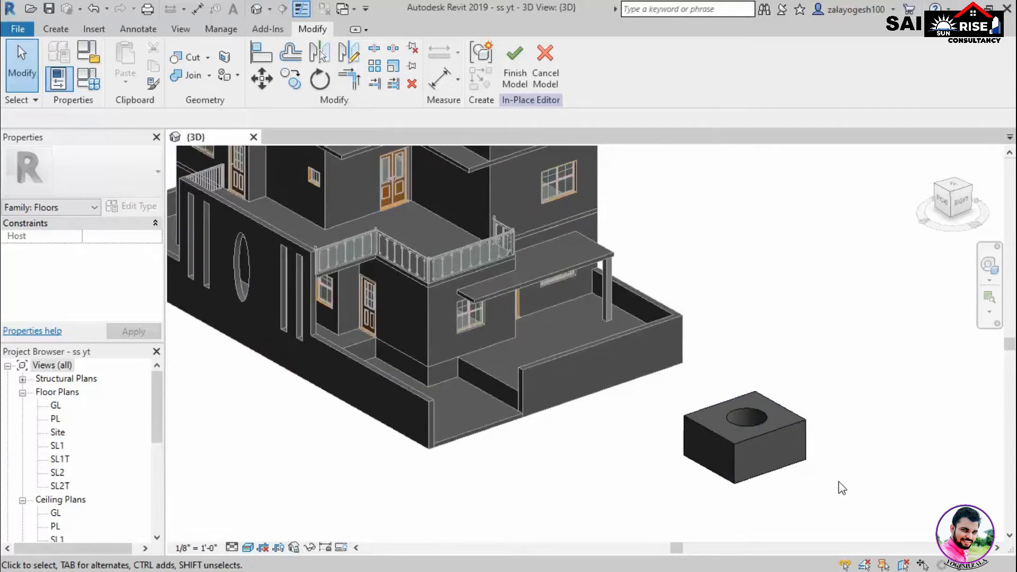
Remove the circle from the block's extrusion profile so it becomes solid again, and finish the in-place model
left_click(783, 427)
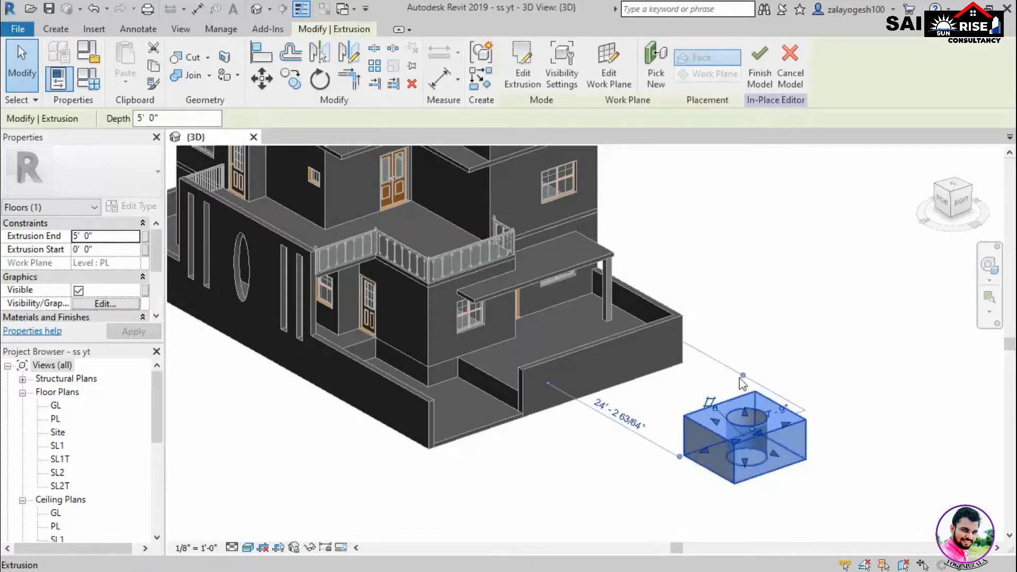
left_click(522, 68)
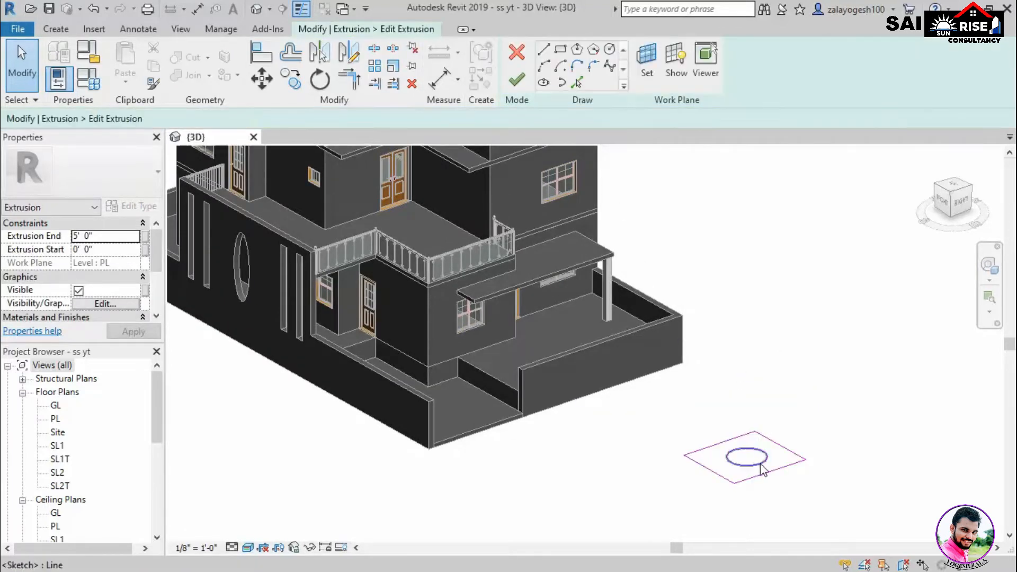
left_click(761, 465)
key("Delete")
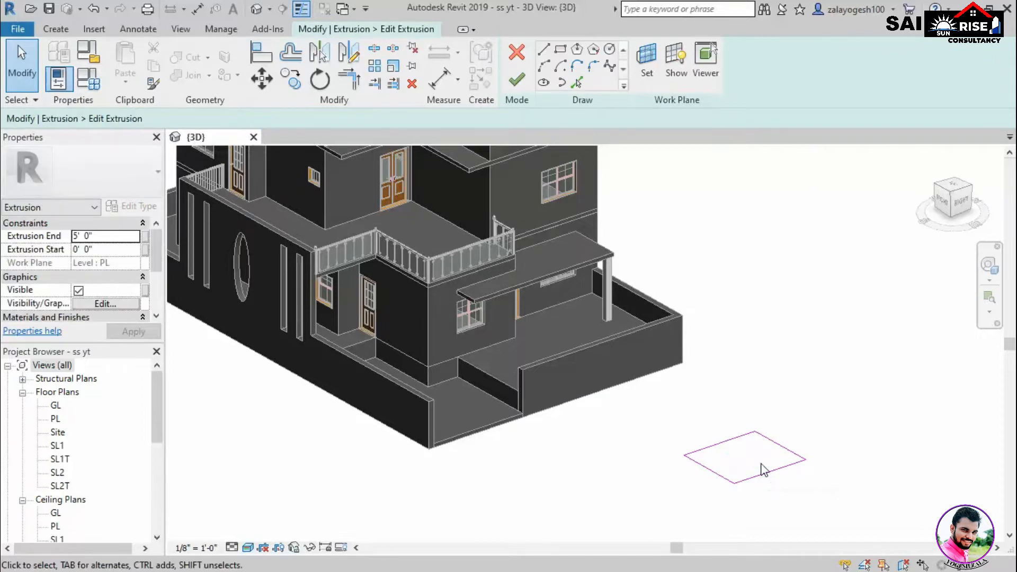
left_click(516, 79)
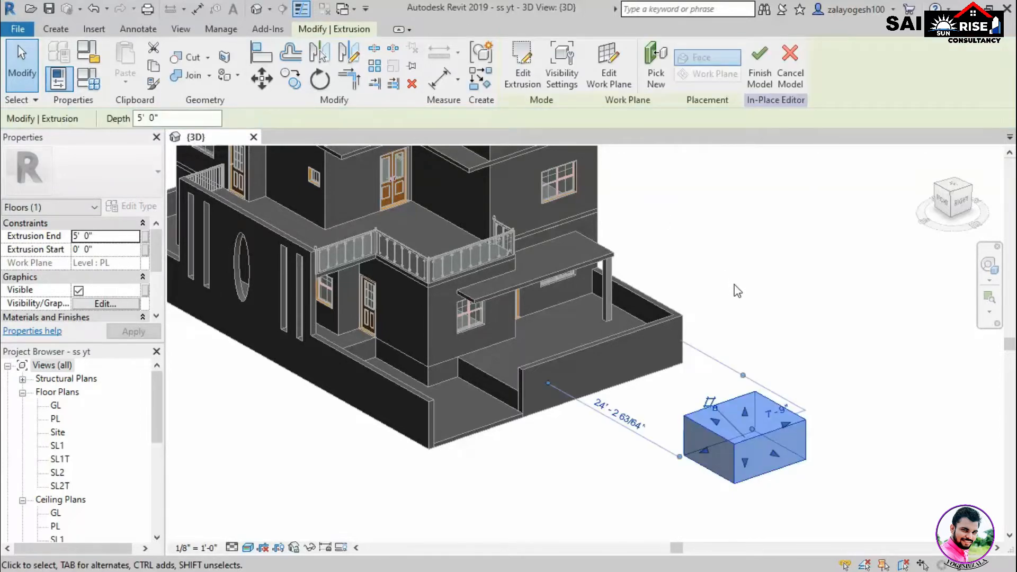
left_click(758, 88)
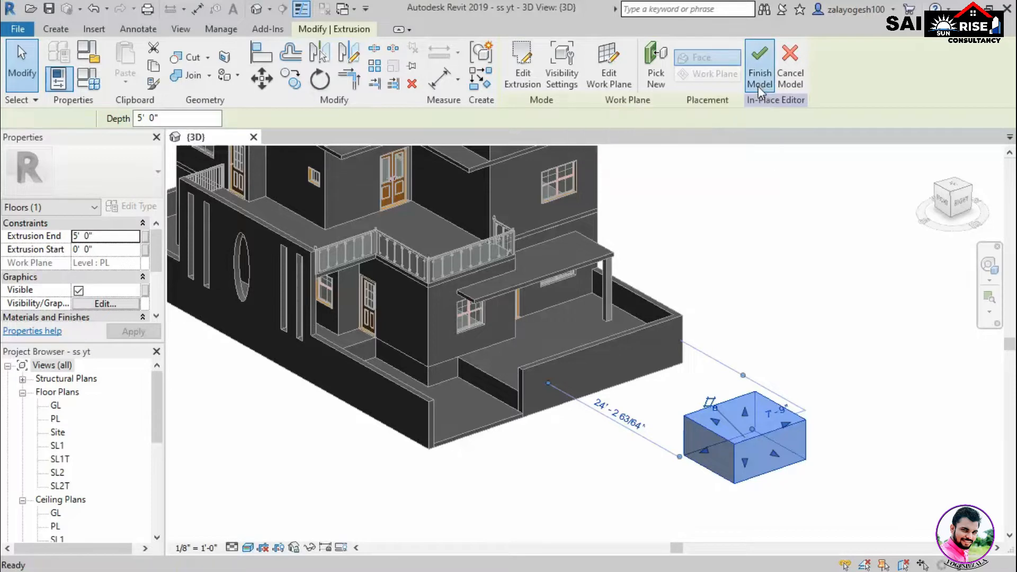
scroll(655, 246, "down", 5)
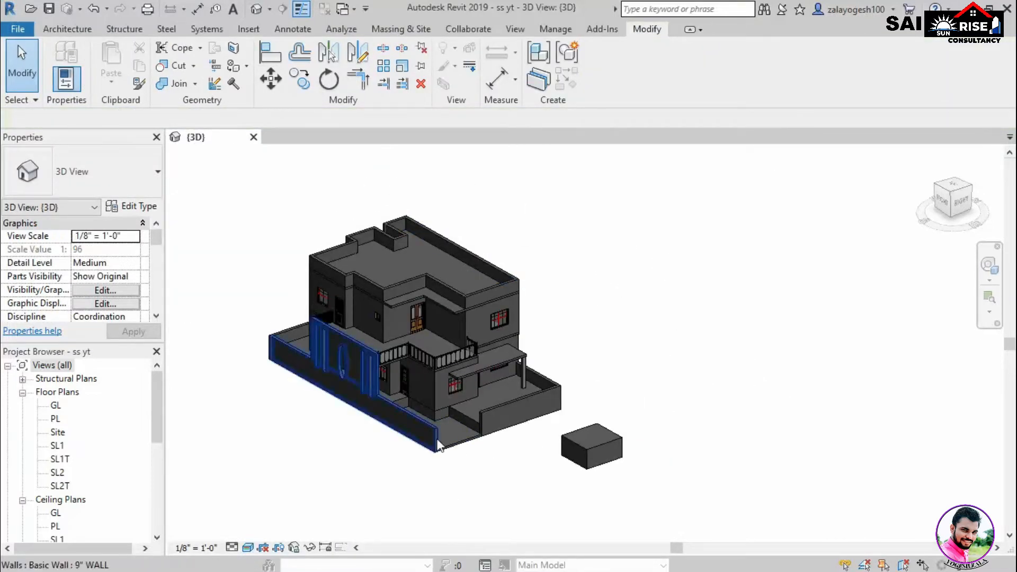
middle_click_drag(455, 432, 549, 434)
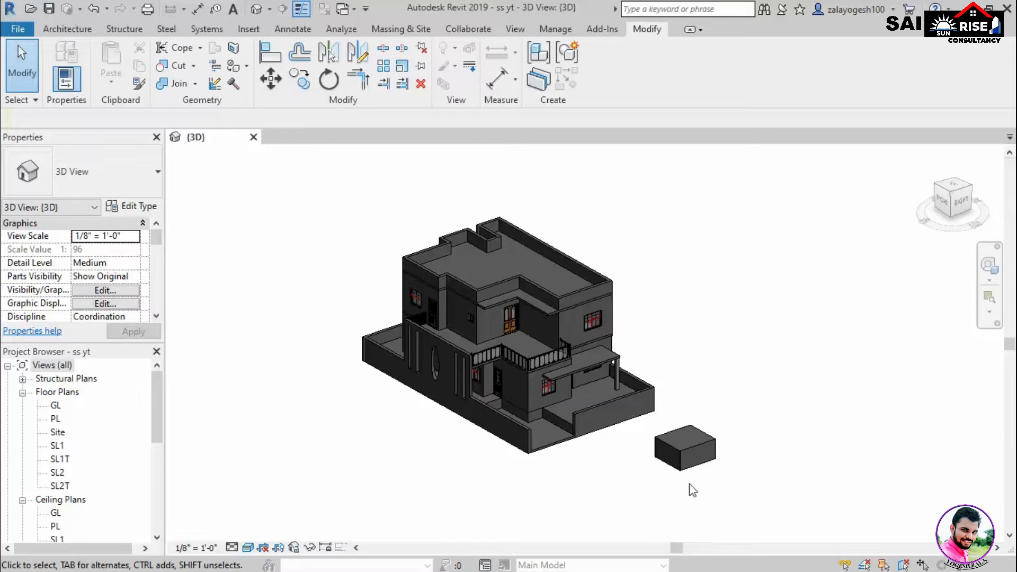
Reopen the block's profile for in-place editing and move the edge farthest from the house outward, making the adjacent side about 12'-1"
left_click(705, 442)
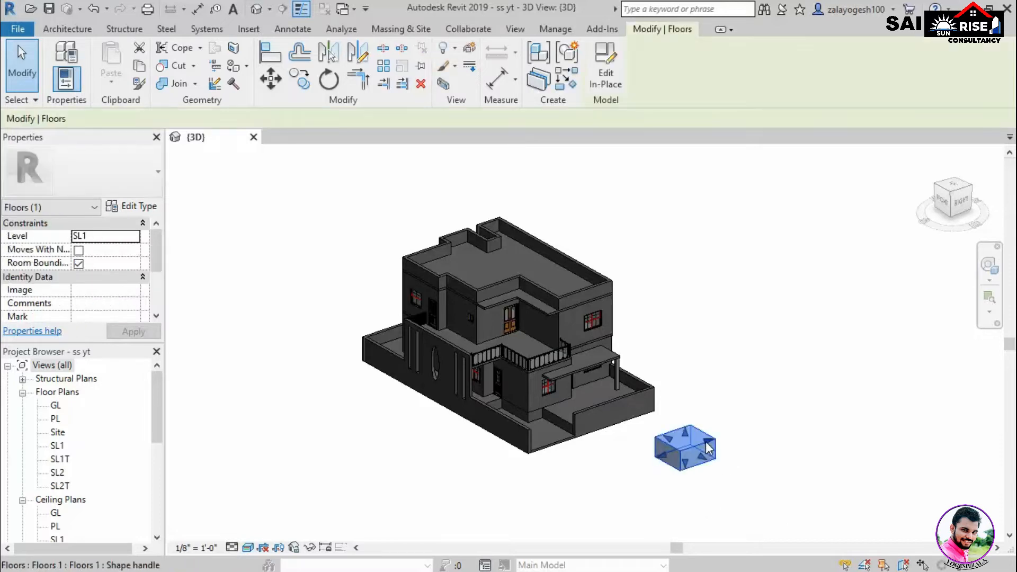
left_click(602, 80)
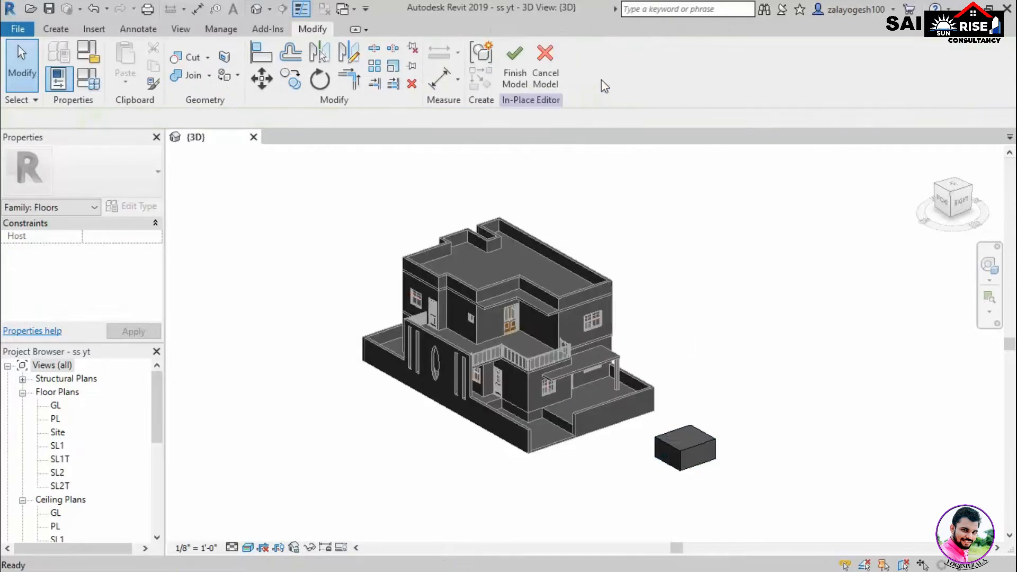
left_click(715, 443)
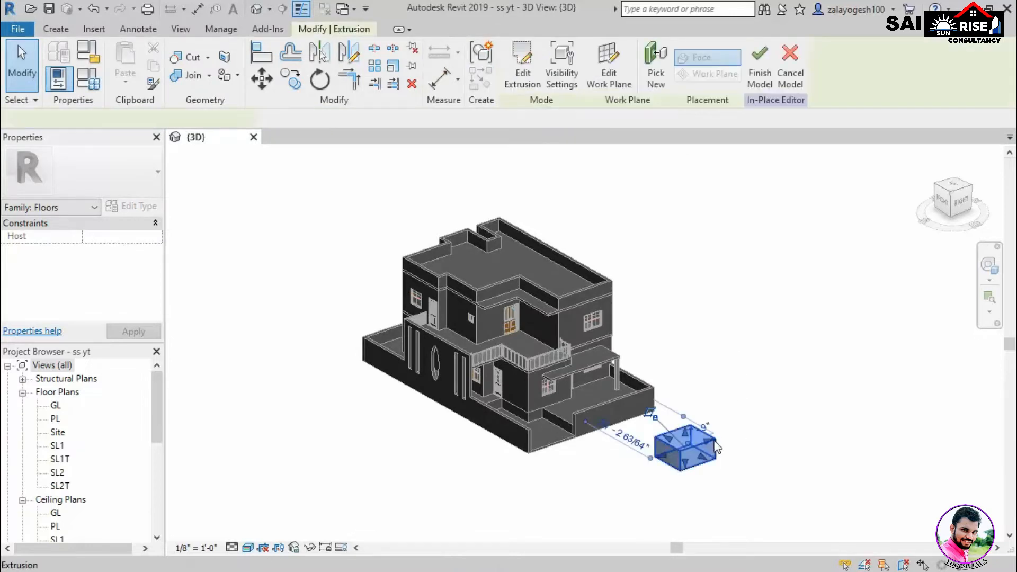
left_click(523, 85)
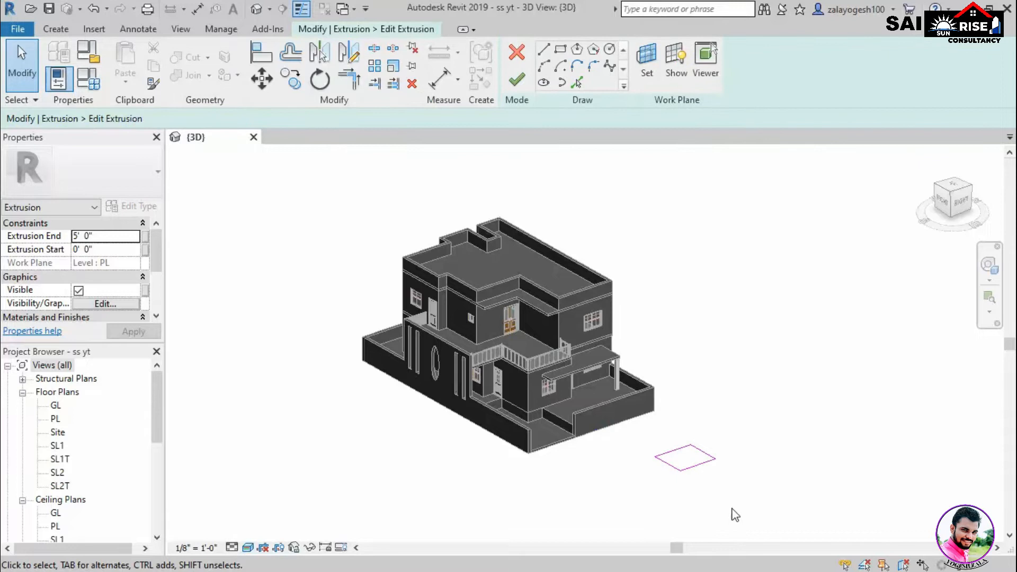
scroll(734, 514, "up", 2)
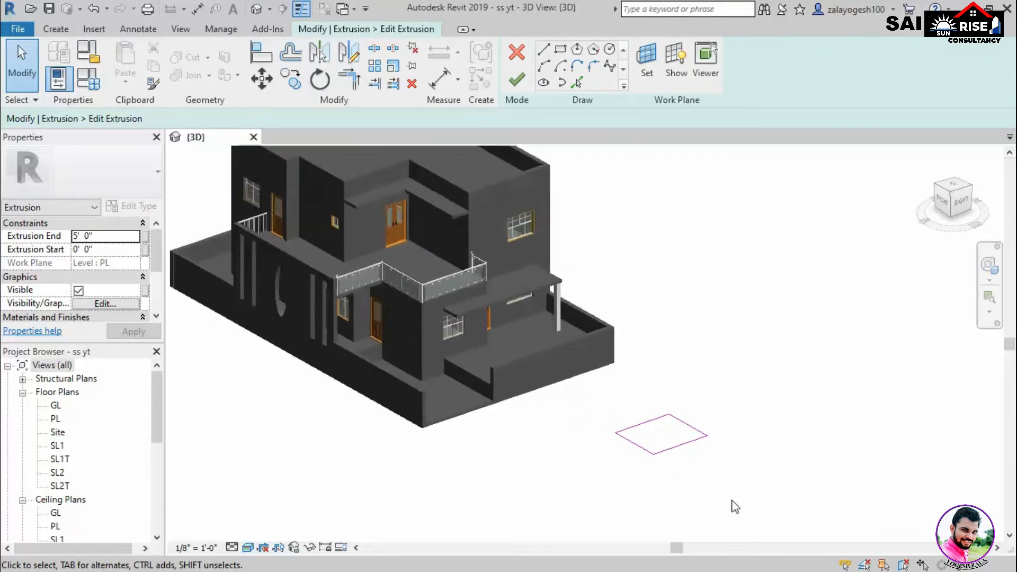
left_click(679, 448)
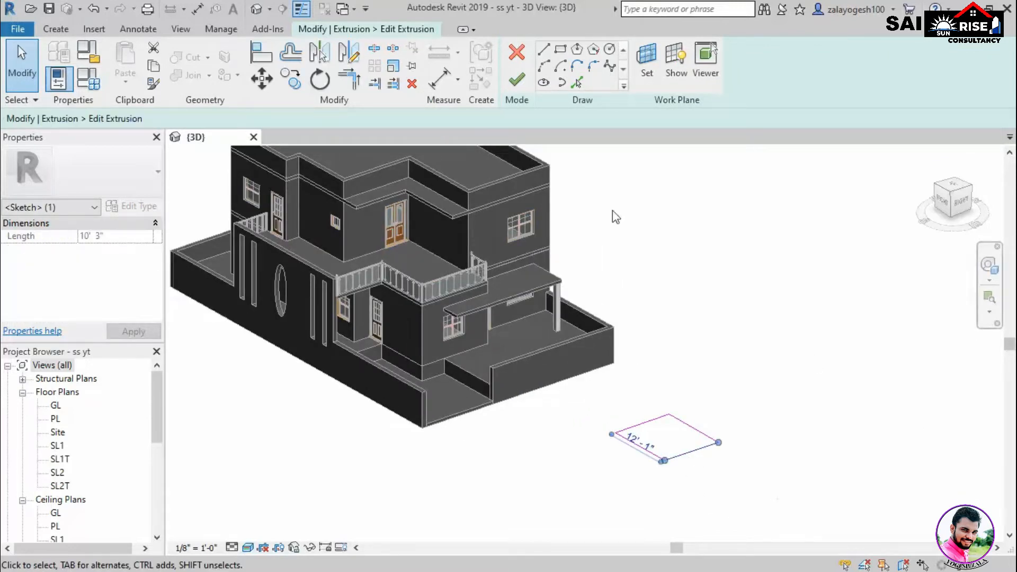
Round the two profile corners on the house-facing edge with fillet arcs, the first about 2'-8" in radius, and finish the extrusion
left_click(593, 66)
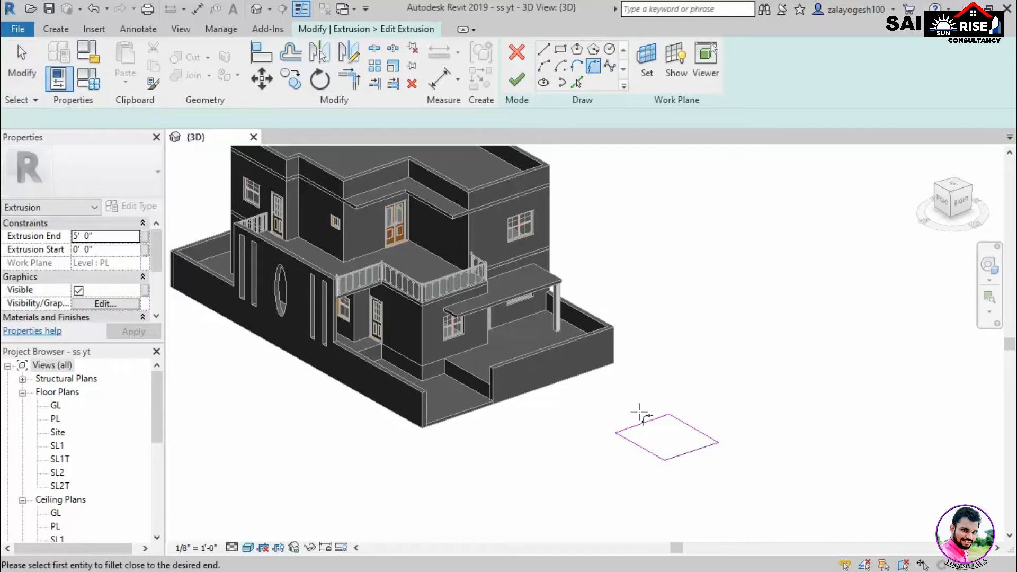
scroll(641, 413, "up", 4)
left_click(608, 411)
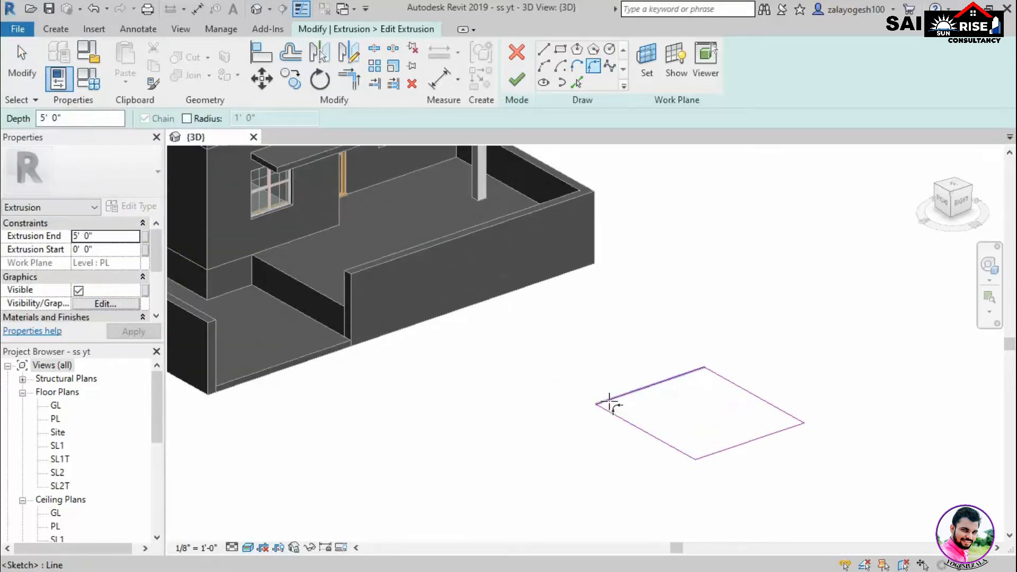
left_click(609, 401)
scroll(608, 401, "up", 2)
left_click(614, 405)
left_click(738, 354)
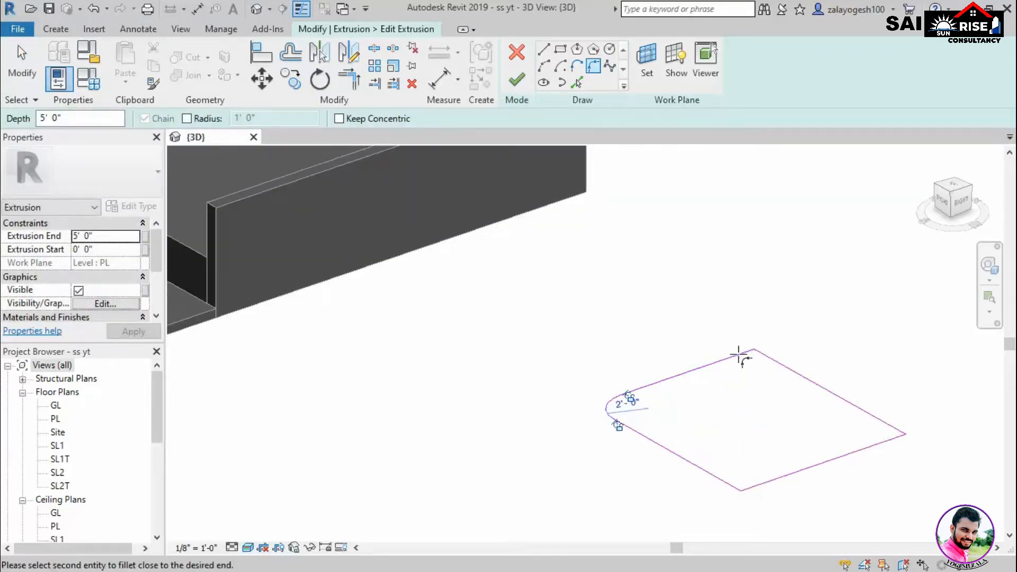
left_click(769, 358)
left_click(763, 360)
key("Escape")
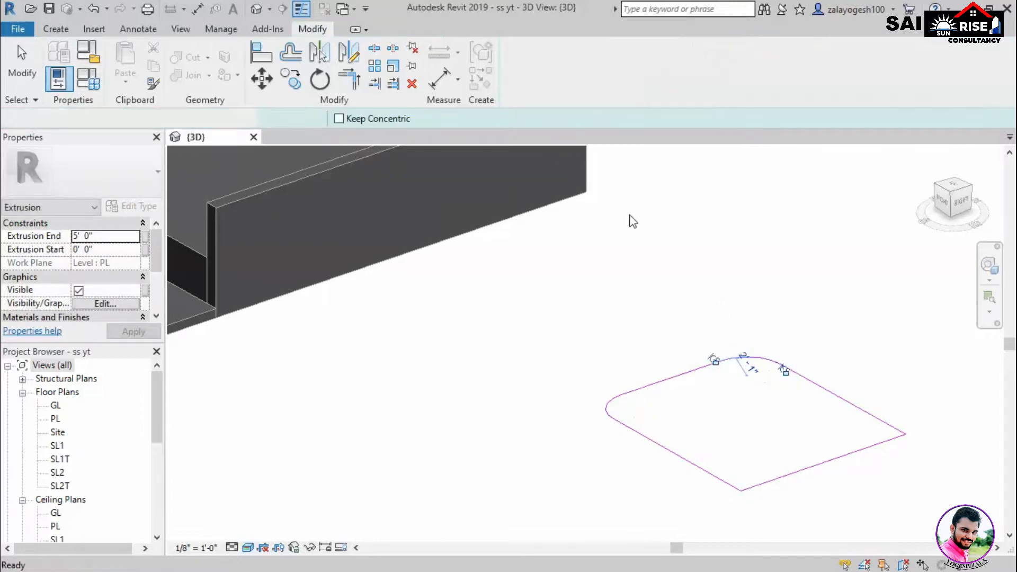
scroll(707, 304, "down", 4)
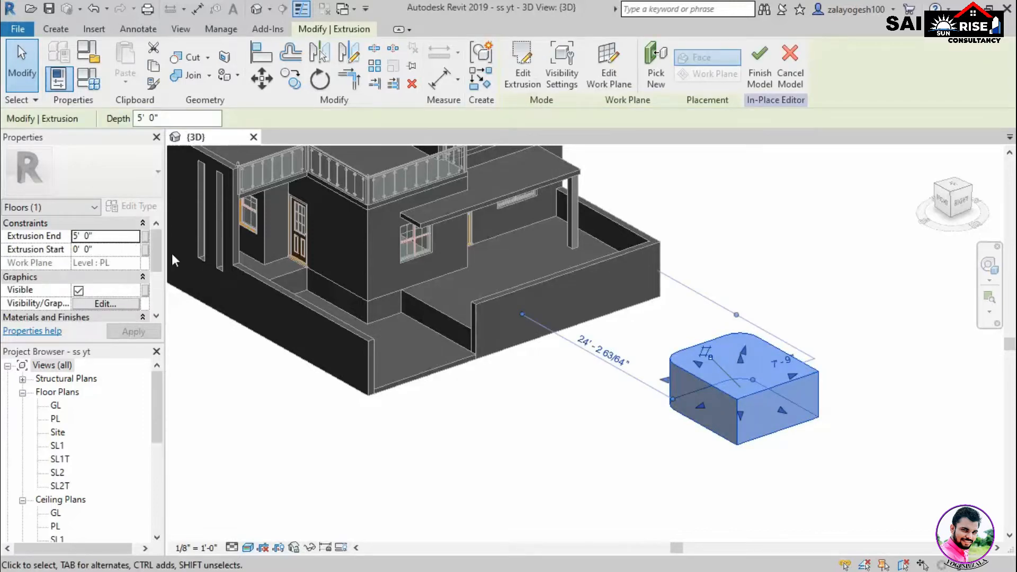
Stretch the rounded block's top face upward freehand to a height of about 12'-7"
middle_click_drag(832, 487, 932, 470, "shift")
left_click_drag(754, 373, 755, 305)
left_click(877, 490)
middle_click_drag(877, 490, 852, 526, "shift")
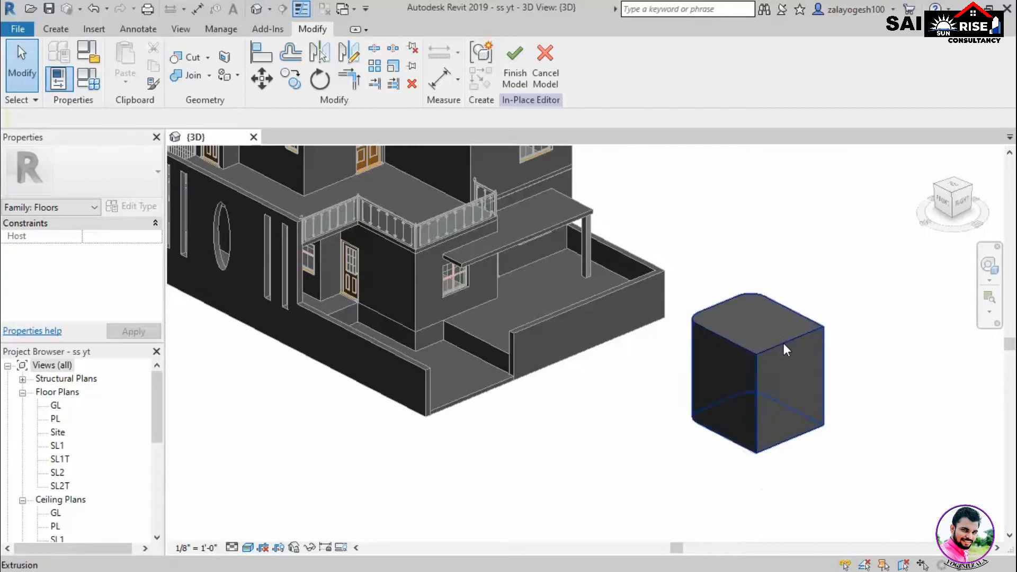
Set the block's Extrusion End to 6' 0"
left_click(783, 342)
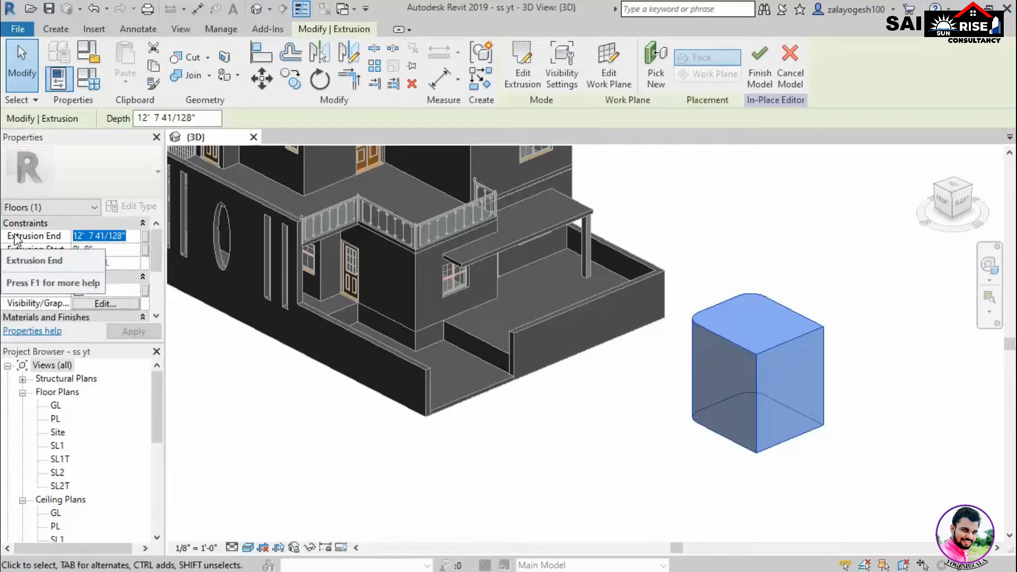
type("6' 0")
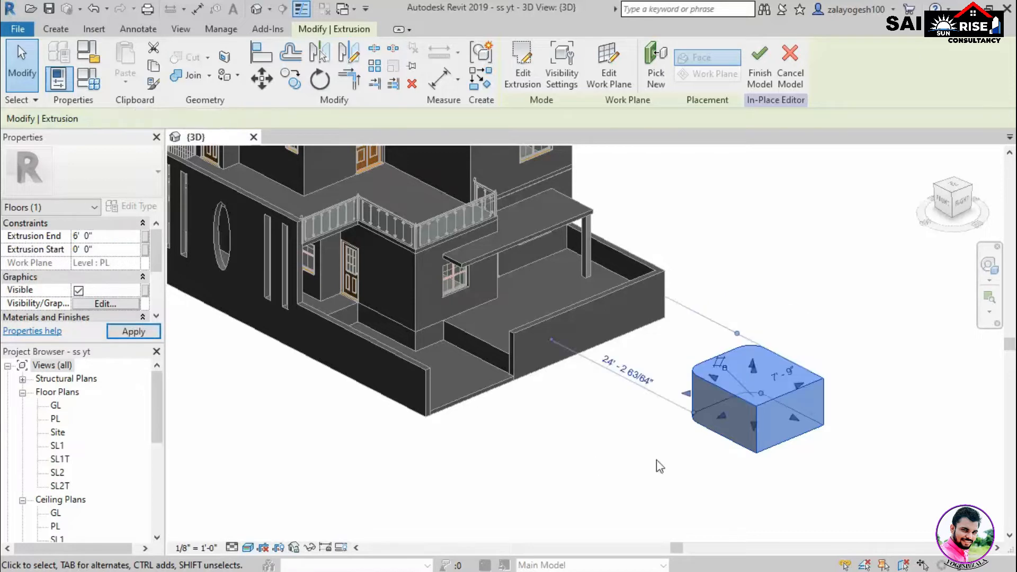
left_click(724, 491)
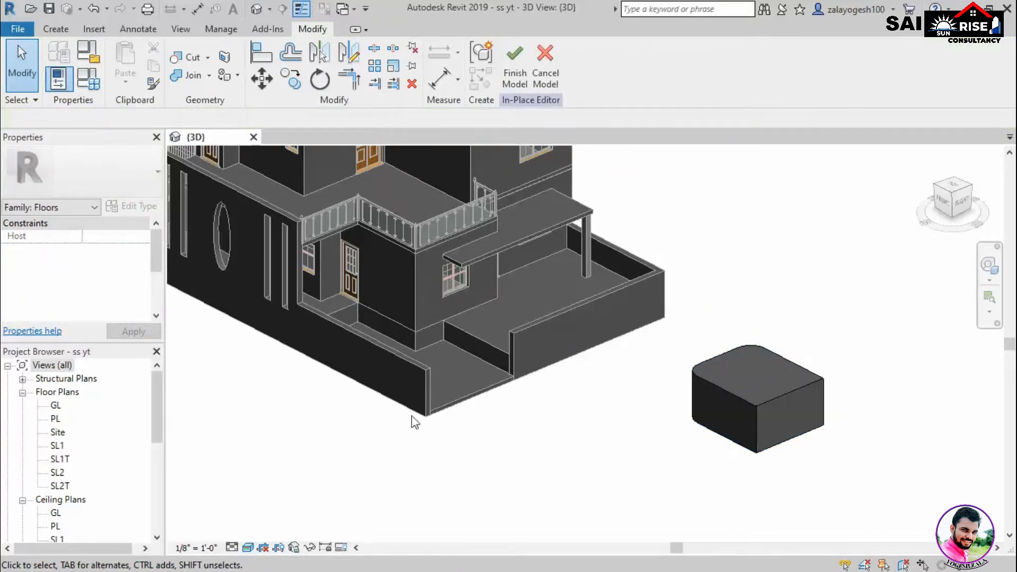
Start a Void Extrusion and set its work plane by picking the block's top face
left_click(60, 22)
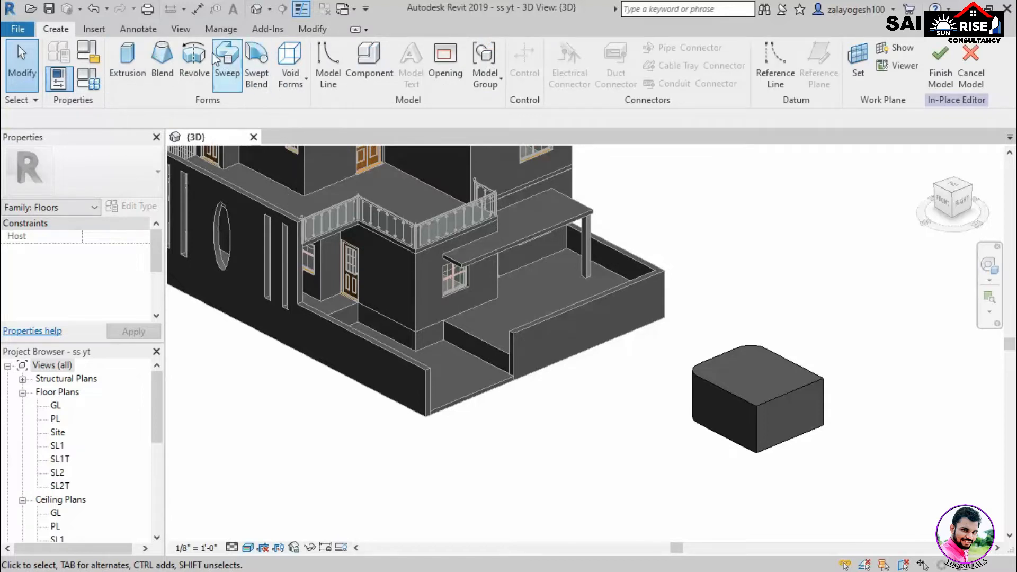
left_click(290, 66)
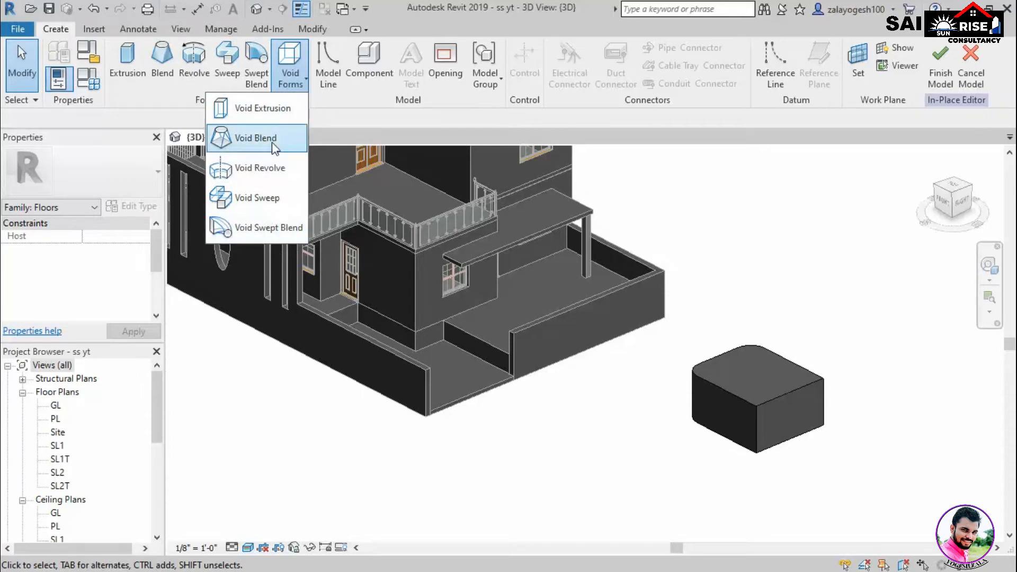
left_click(279, 114)
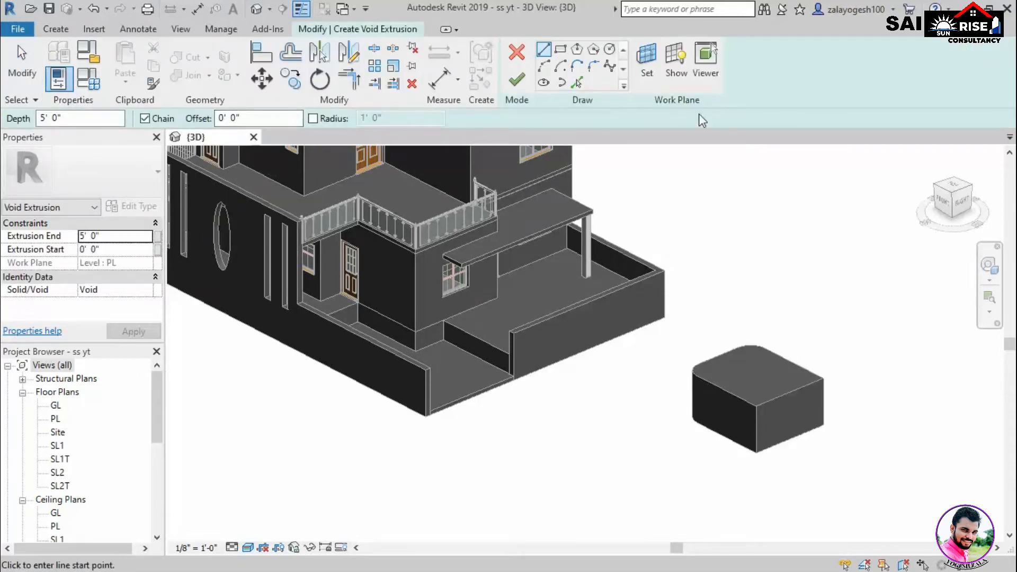
left_click(647, 57)
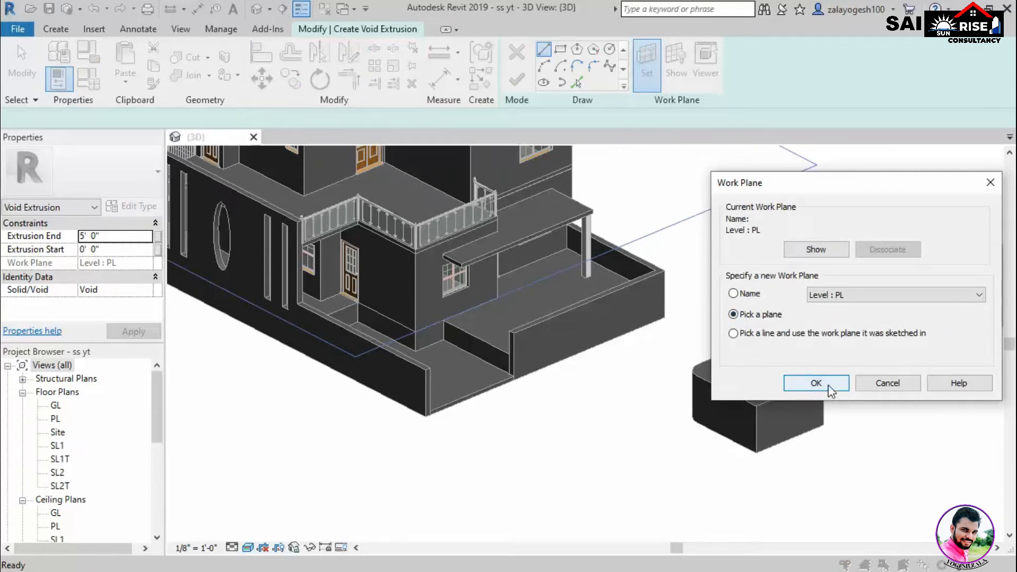
left_click(816, 383)
scroll(783, 396, "up", 3)
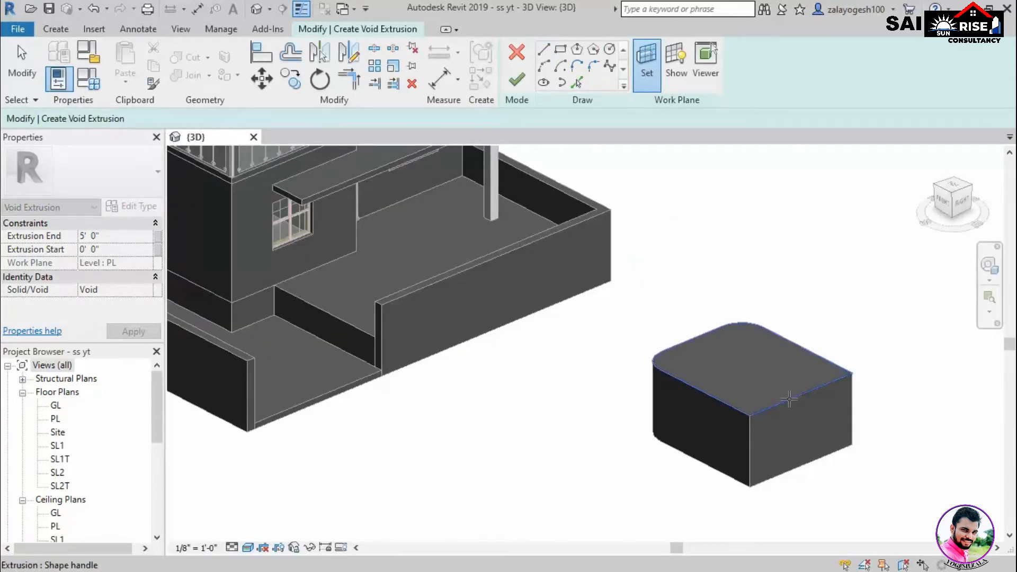
left_click(789, 399)
Sketch a rectangle about 13'-8" long on the block's top face, extending past the side farthest from the house
left_click(560, 50)
scroll(767, 340, "up", 2)
left_click(757, 336)
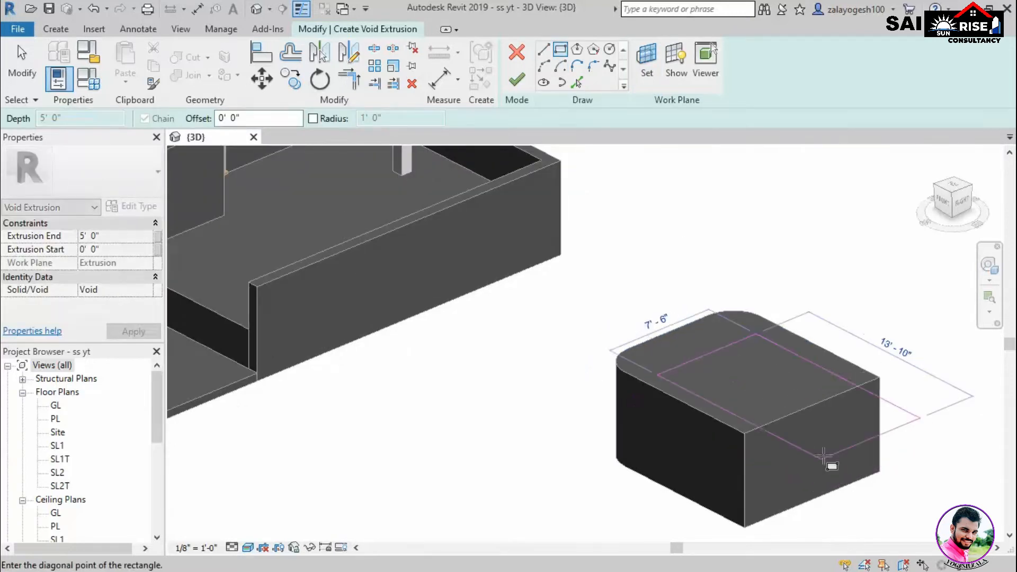
left_click(823, 454)
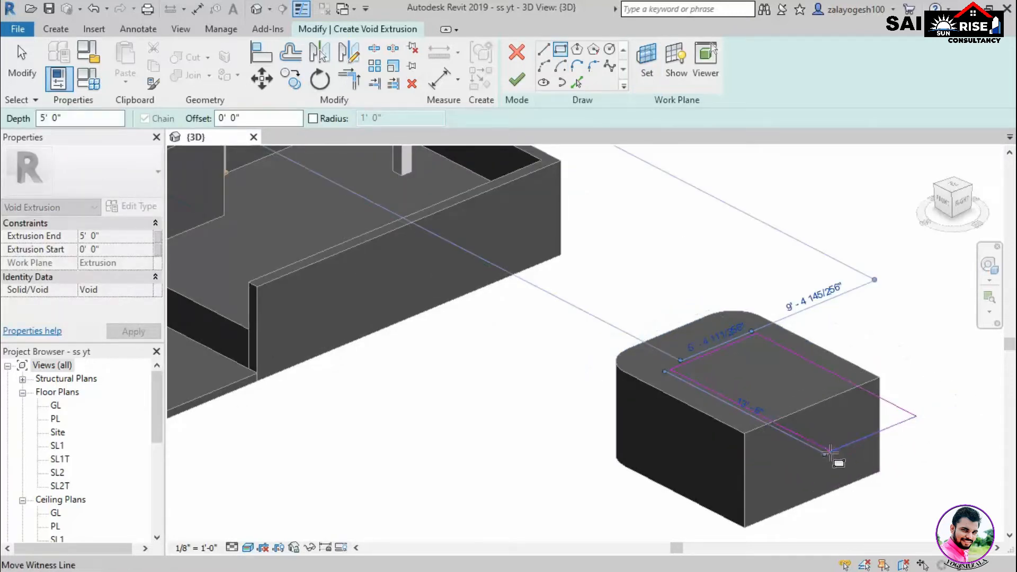
Set the void's Extrusion End to 2' 0" and finish it to cut an open recess into the block's top
left_click(120, 236)
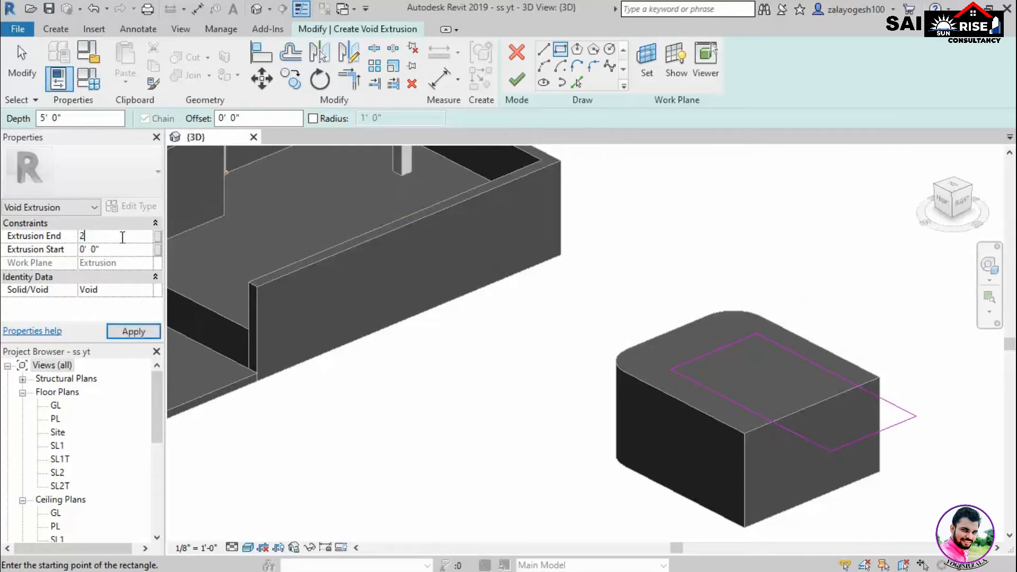
left_click(133, 331)
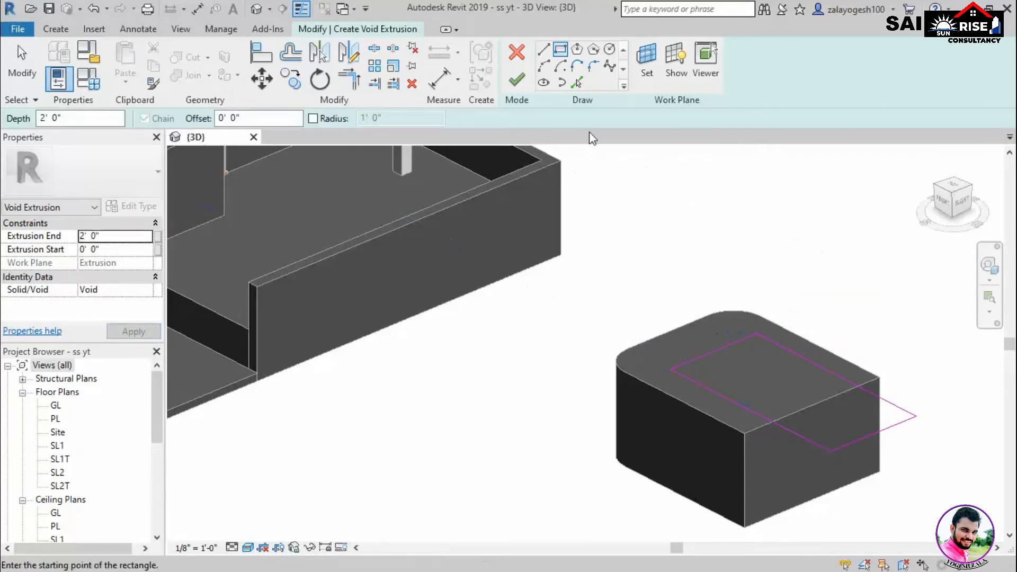
left_click(517, 80)
scroll(741, 327, "down", 2)
scroll(838, 479, "down", 1)
middle_click_drag(840, 482, 910, 503, "shift")
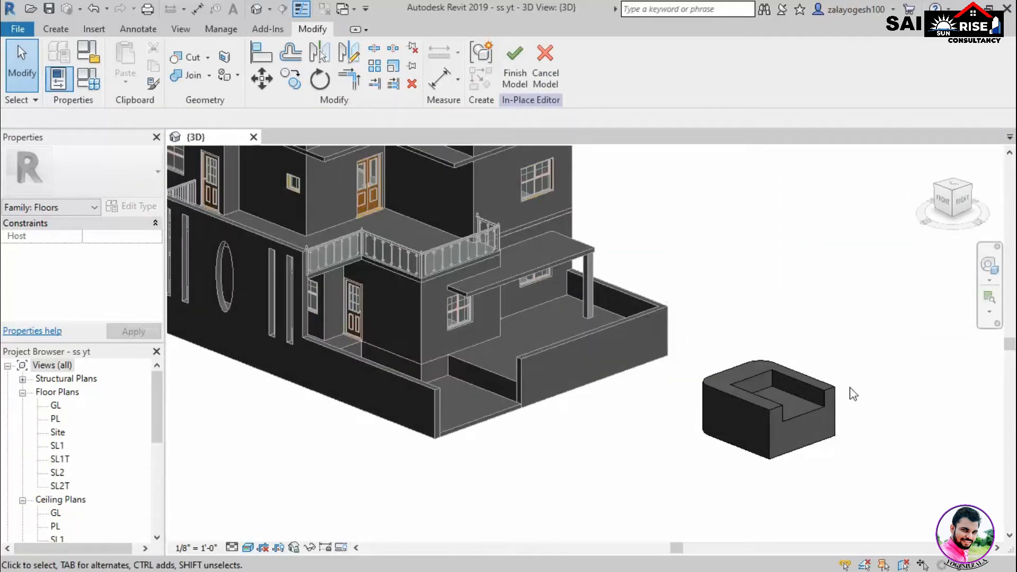
Delete the block beside the house together with its void cut
left_click_drag(878, 517, 765, 333)
key("Delete")
Start a solid Extrusion and set its work plane by picking the plinth's vertical face below the window, beside the raised porch floor
middle_click_drag(632, 432, 551, 453, "shift")
scroll(555, 341, "up", 4)
middle_click_drag(587, 352, 599, 386)
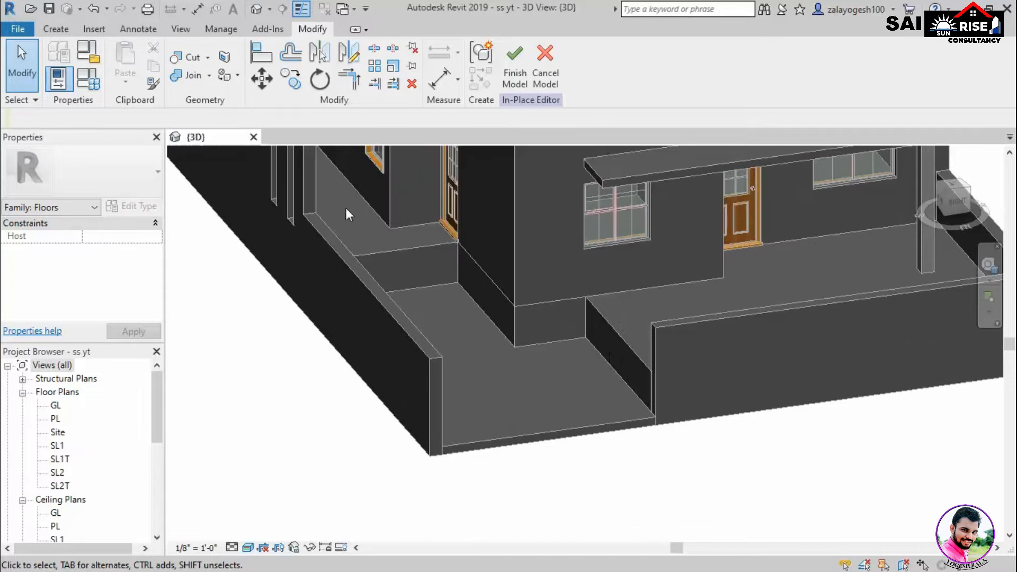
left_click(56, 29)
left_click(129, 63)
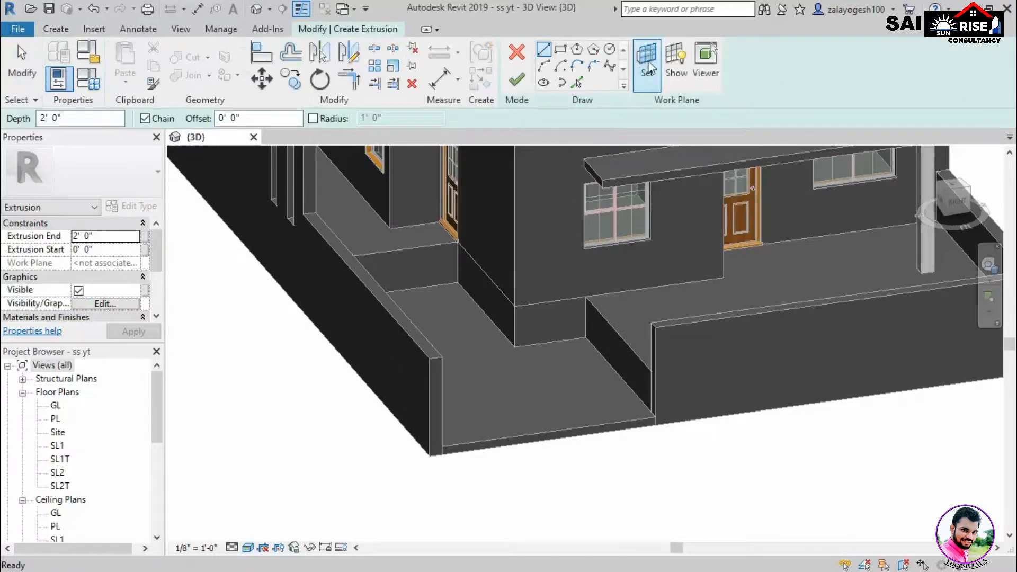
left_click(648, 67)
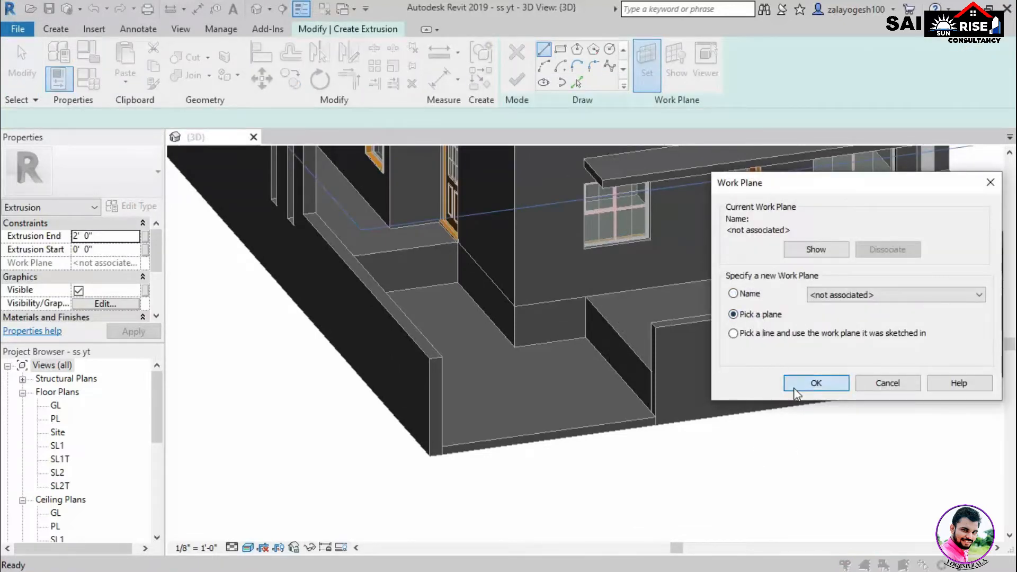
left_click(795, 391)
scroll(538, 302, "up", 3)
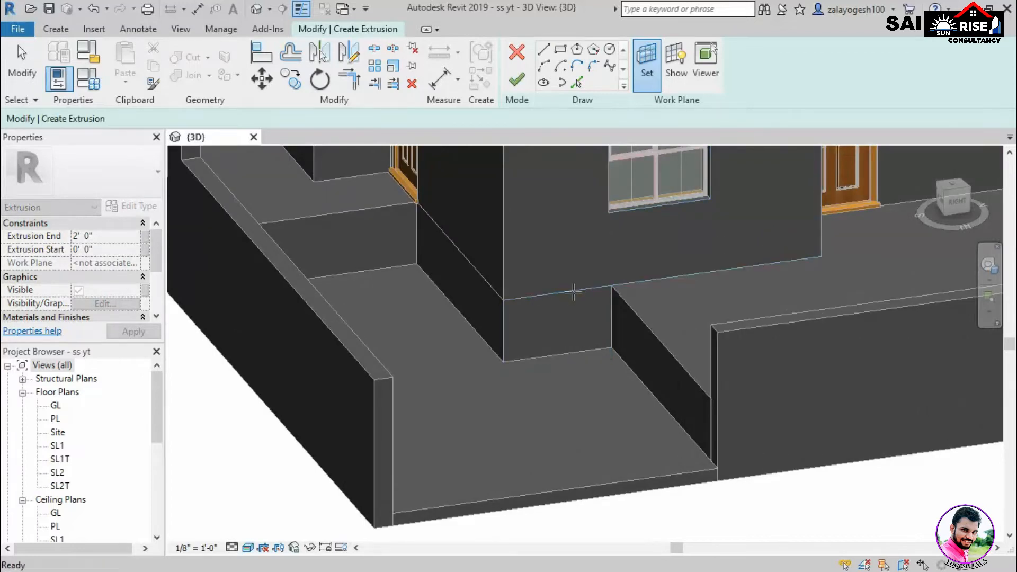
left_click(573, 291)
left_click(683, 76)
left_click(682, 75)
From the plinth face's upper corner at the raised porch floor, draw a 9" tread line and a 7.5" riser line downward
scroll(591, 272, "up", 3)
left_click(629, 280)
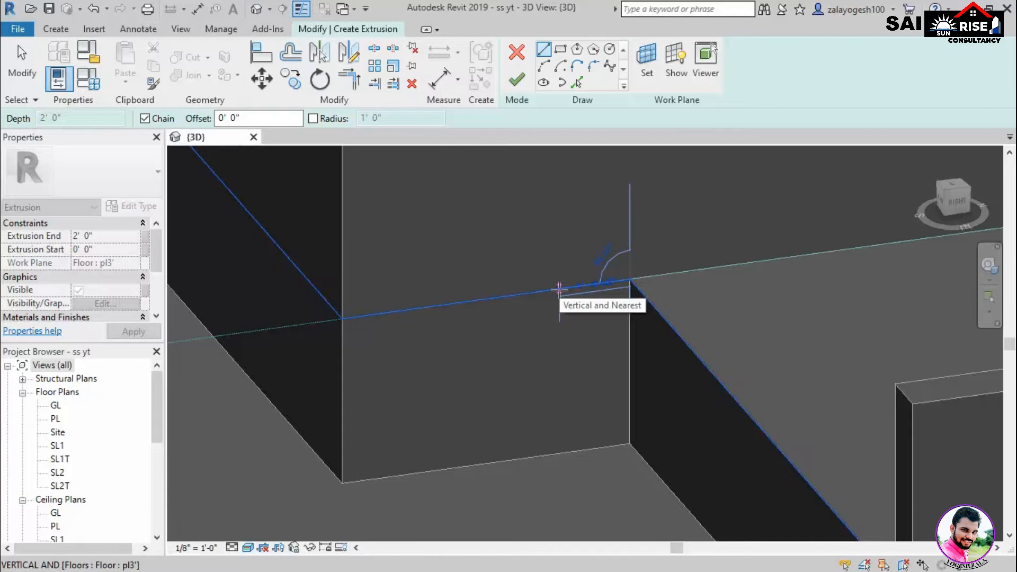
type("9\"")
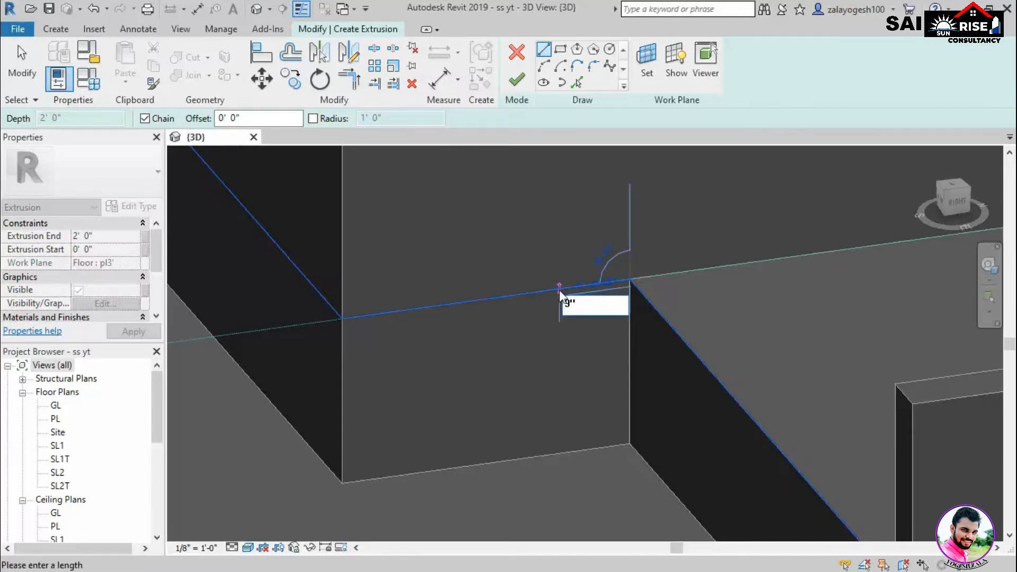
key("Return")
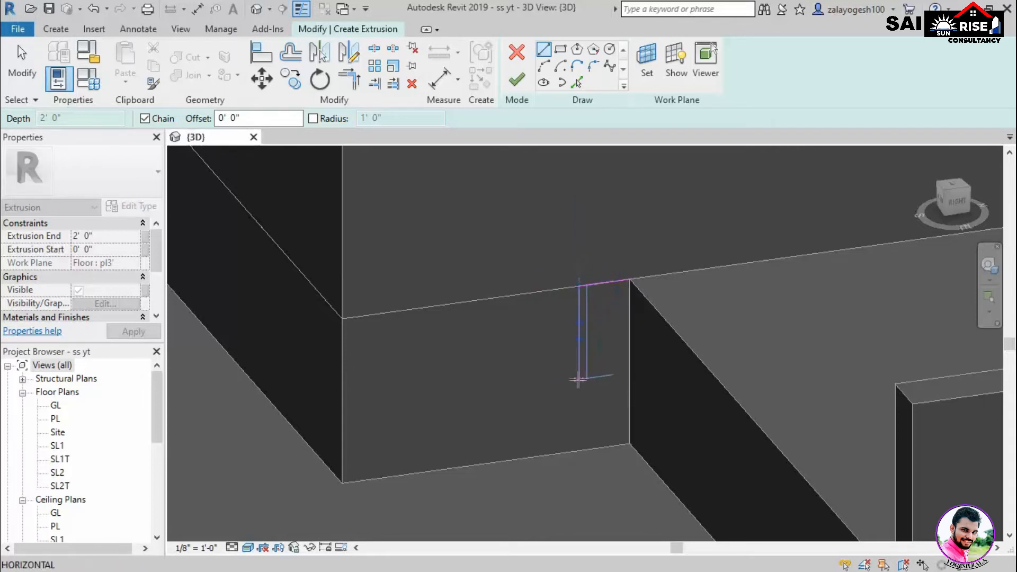
type("7")
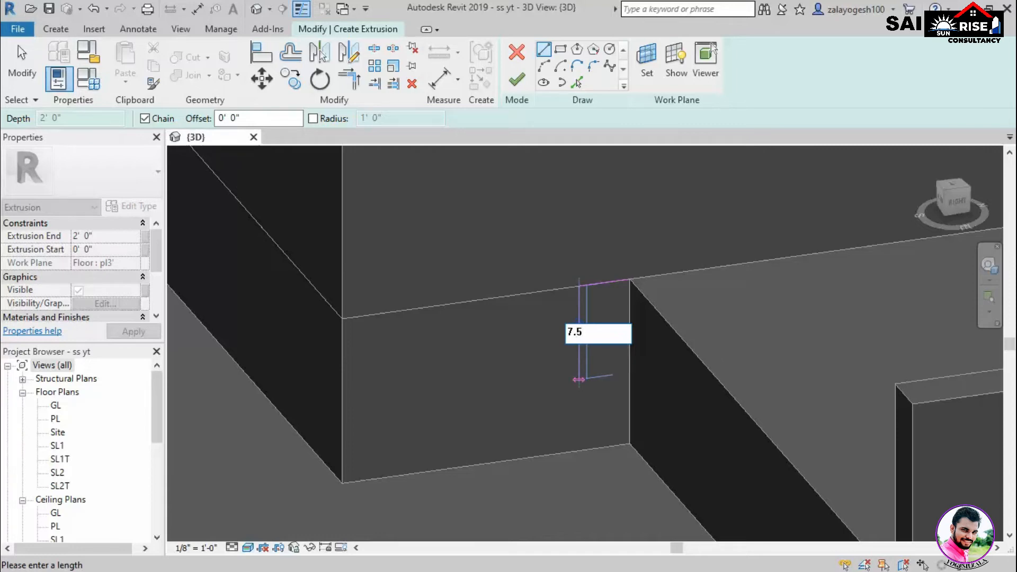
type(".5")
key("Return")
Continue the stair profile with the second and third steps, each with a 9" tread and a 7.5" riser
left_click(503, 342)
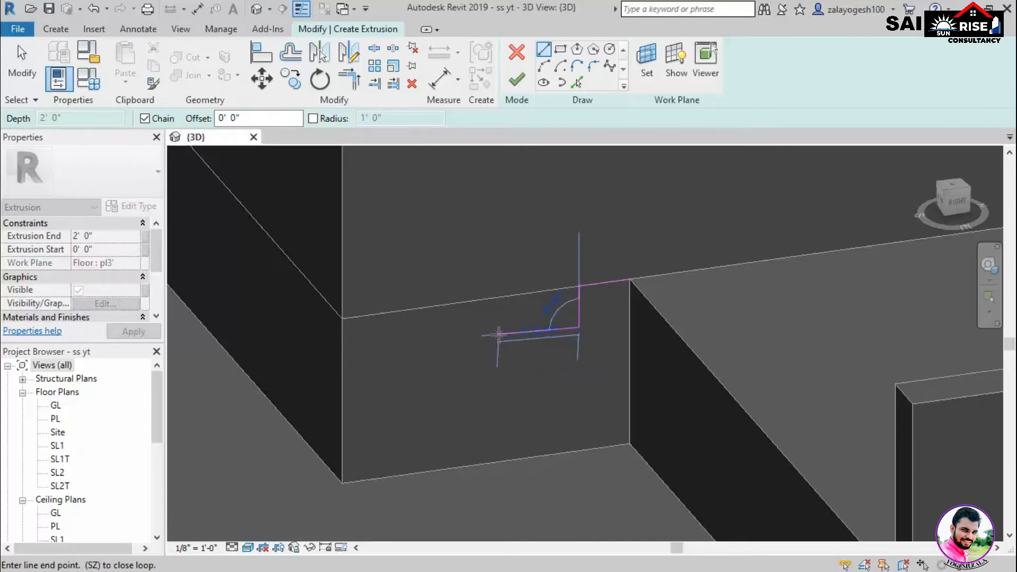
type("9")
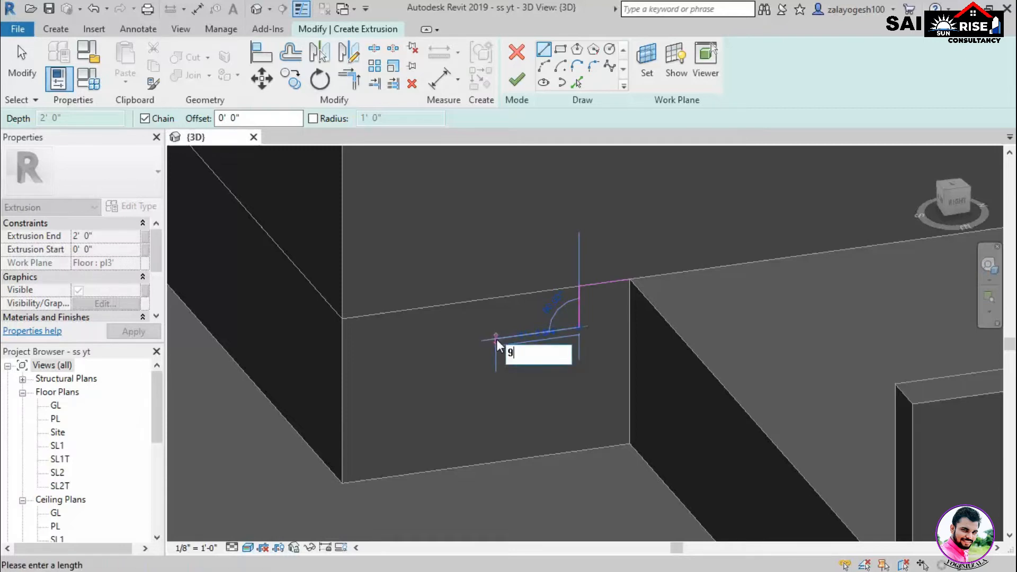
key("Return")
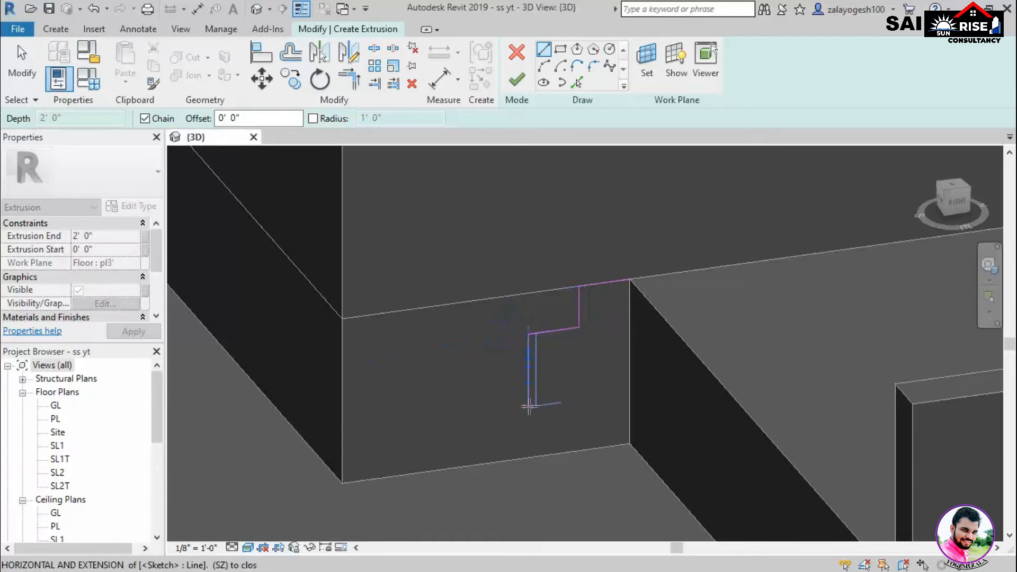
type("7.5\"")
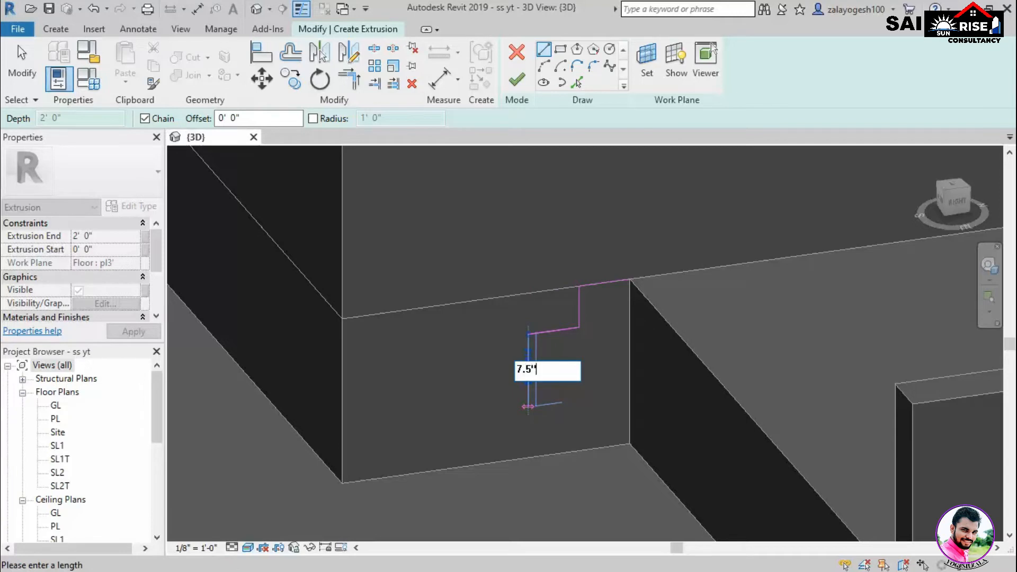
key("Return")
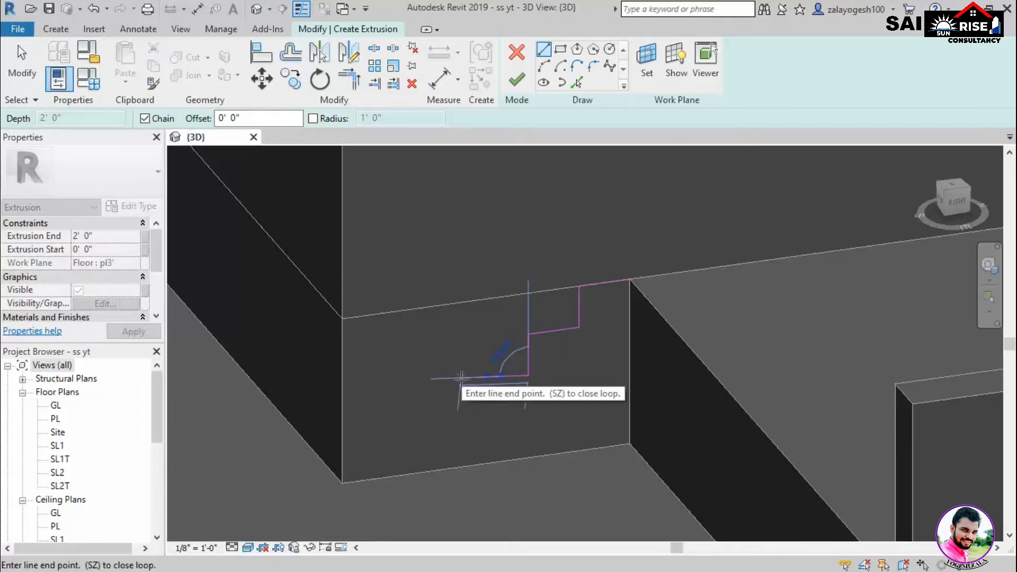
type("9")
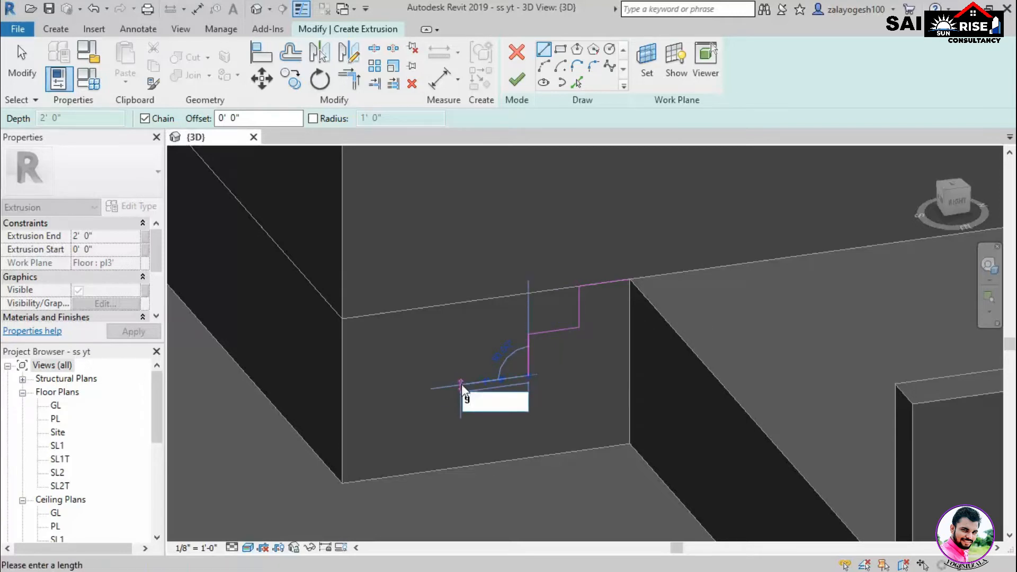
key("Return")
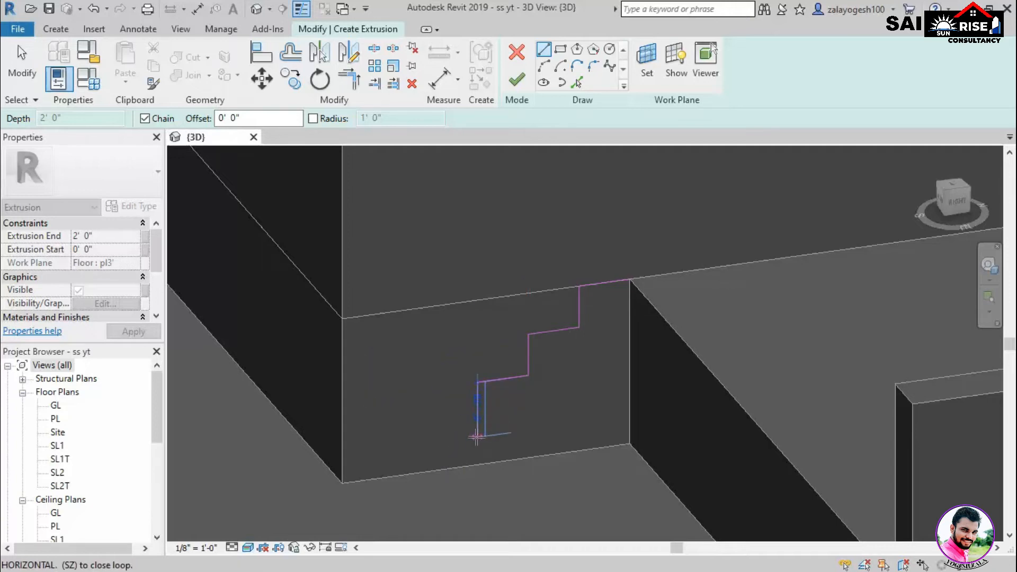
type("7.5\"")
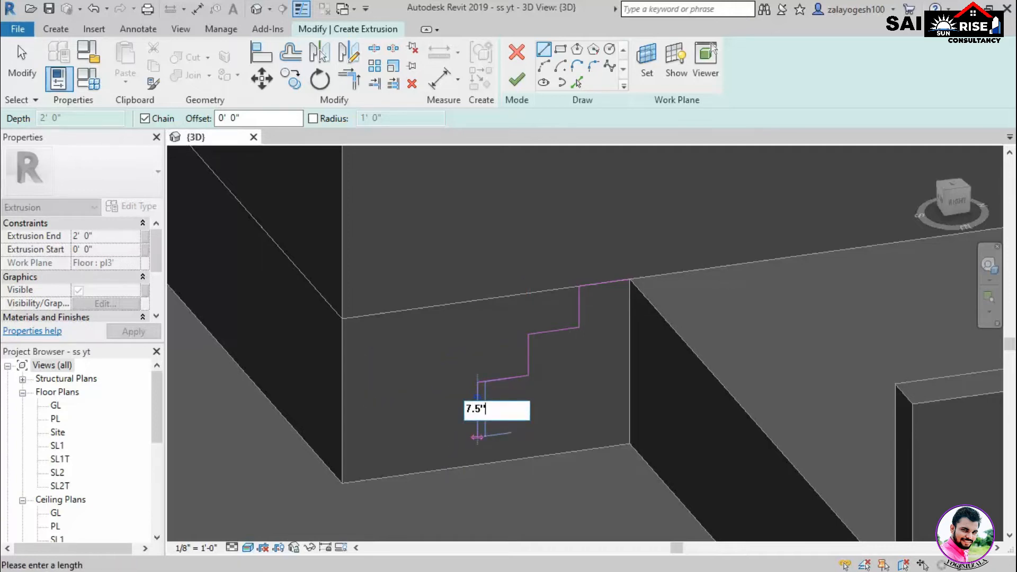
key("Return")
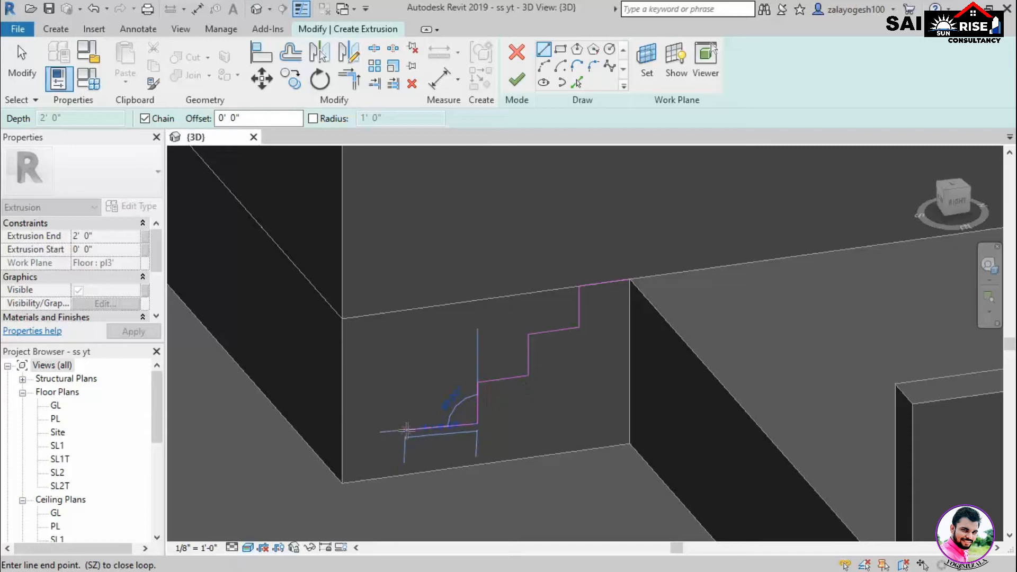
Add the fourth step with a 9" tread and 7.5" riser, and close the profile along the plinth's bottom edge and vertical corner
type("9")
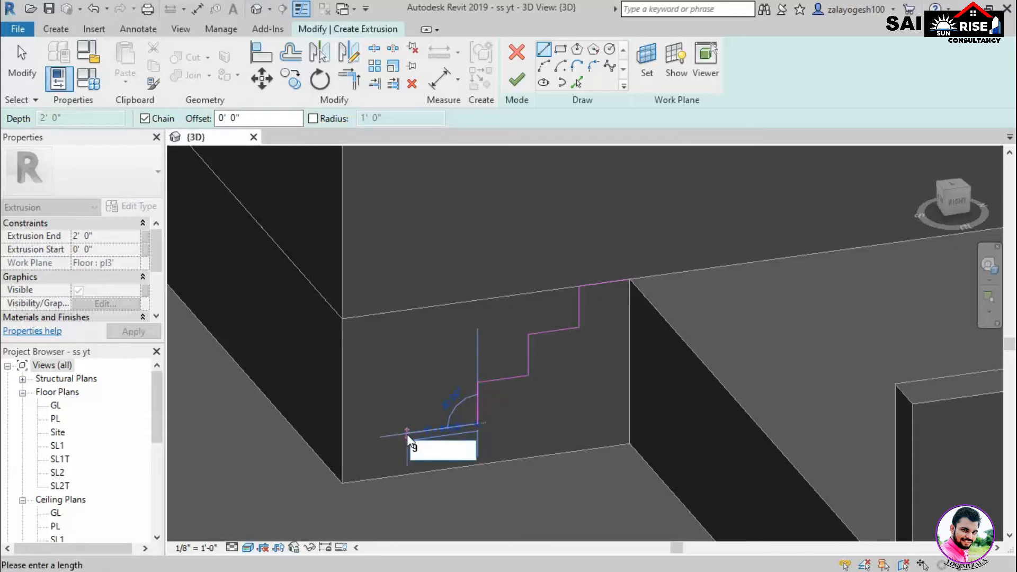
key("Return")
scroll(424, 468, "up", 2)
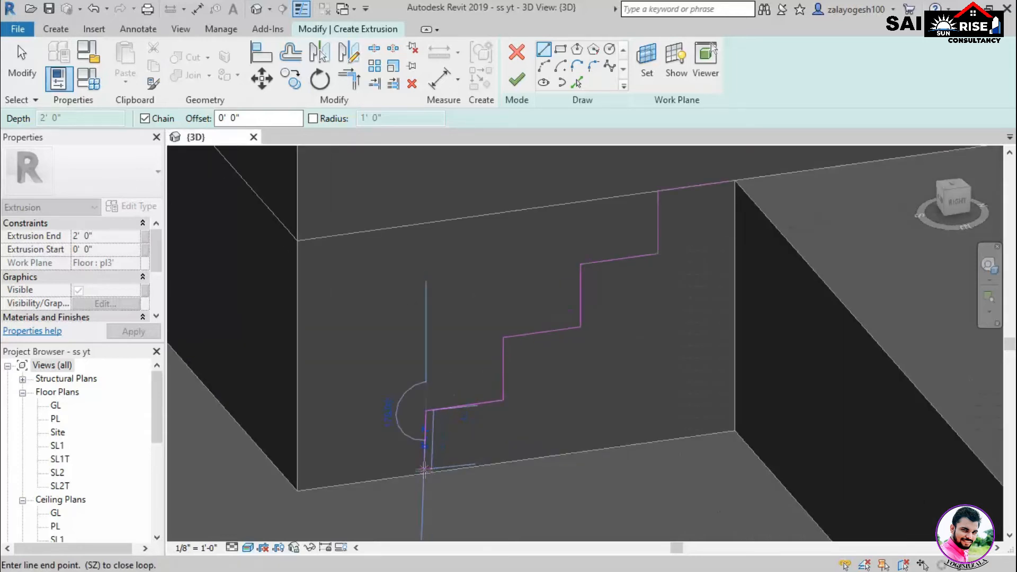
type("7.5")
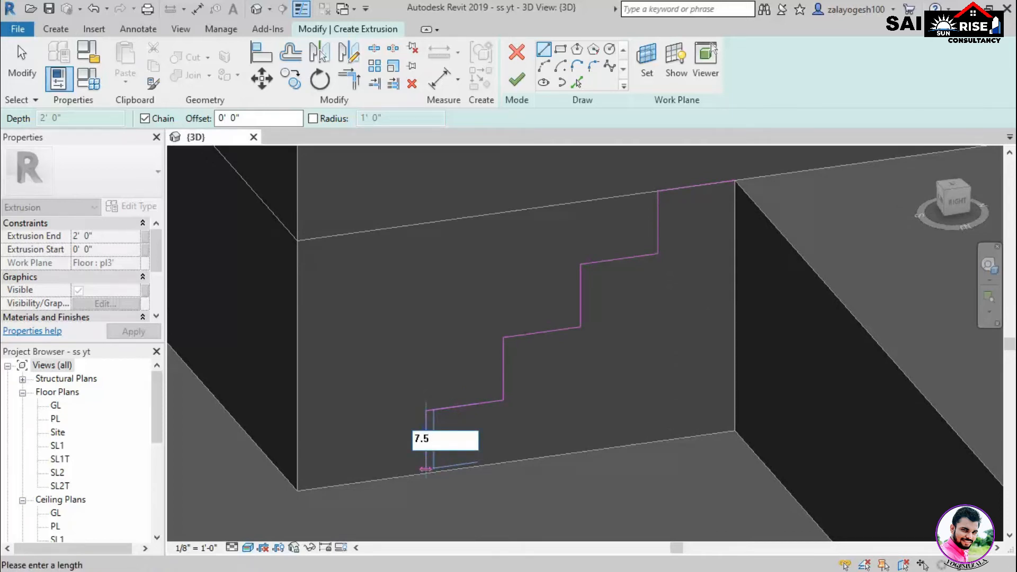
key("Return")
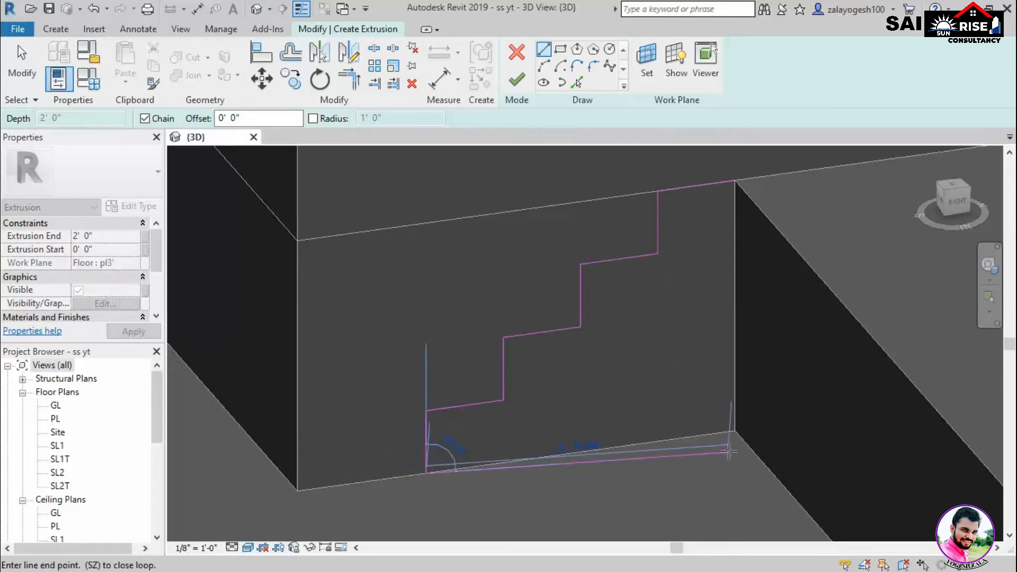
left_click(735, 431)
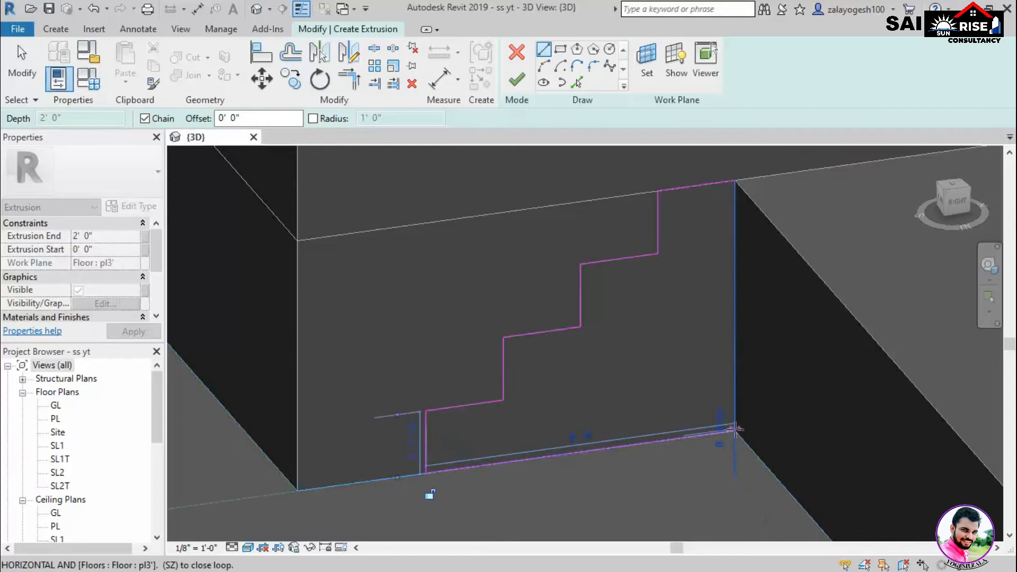
scroll(734, 432, "down", 2)
left_click(732, 263)
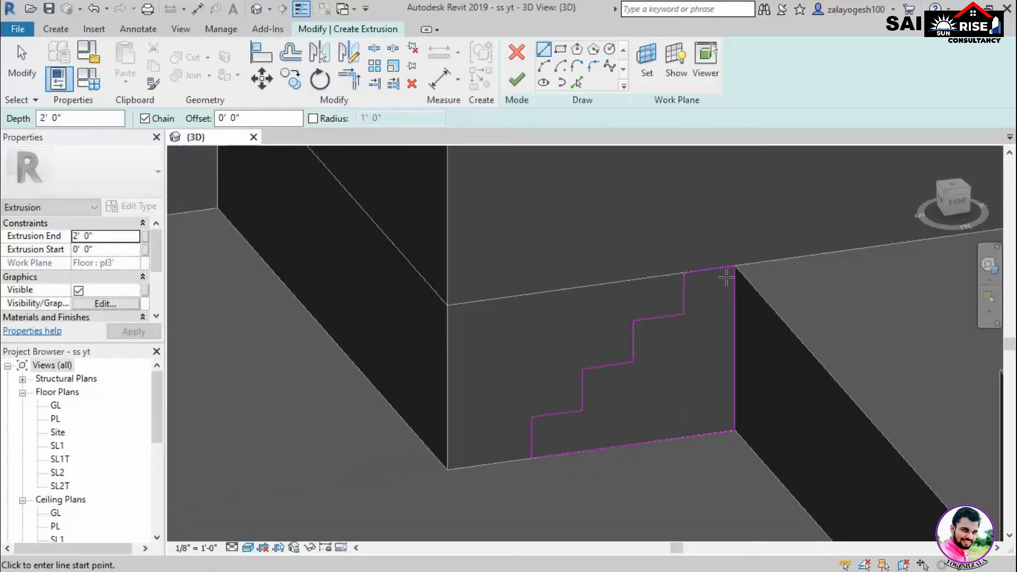
Finish the stair profile sketch as a solid extrusion 2' 0" deep
scroll(727, 272, "down", 2)
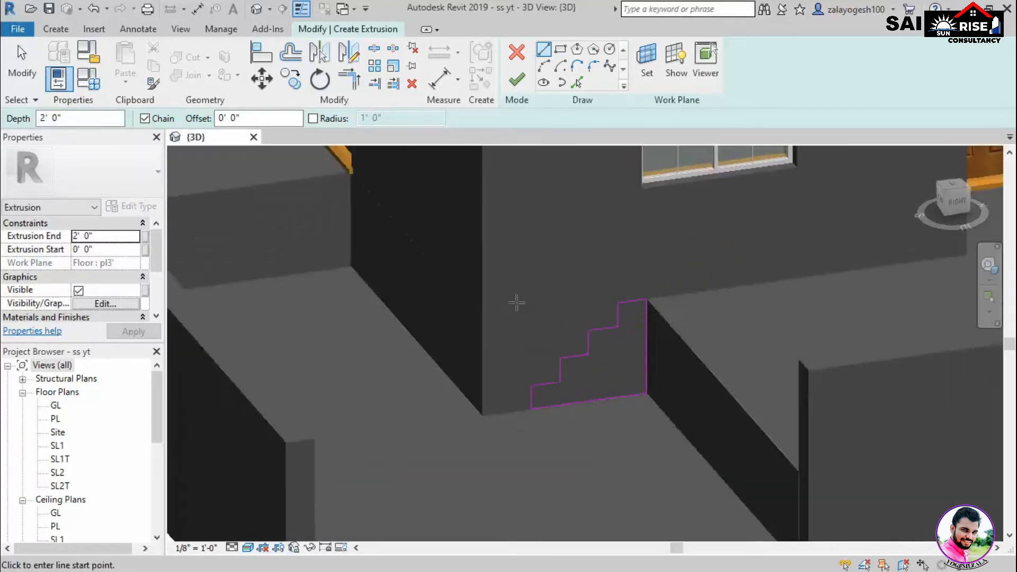
left_click(518, 87)
scroll(579, 215, "down", 3)
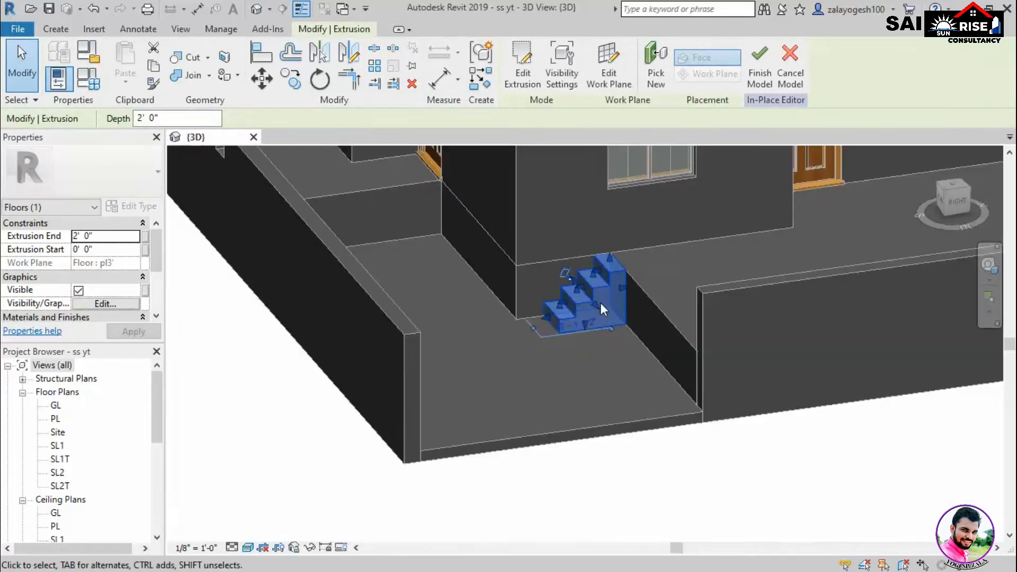
left_click(614, 332)
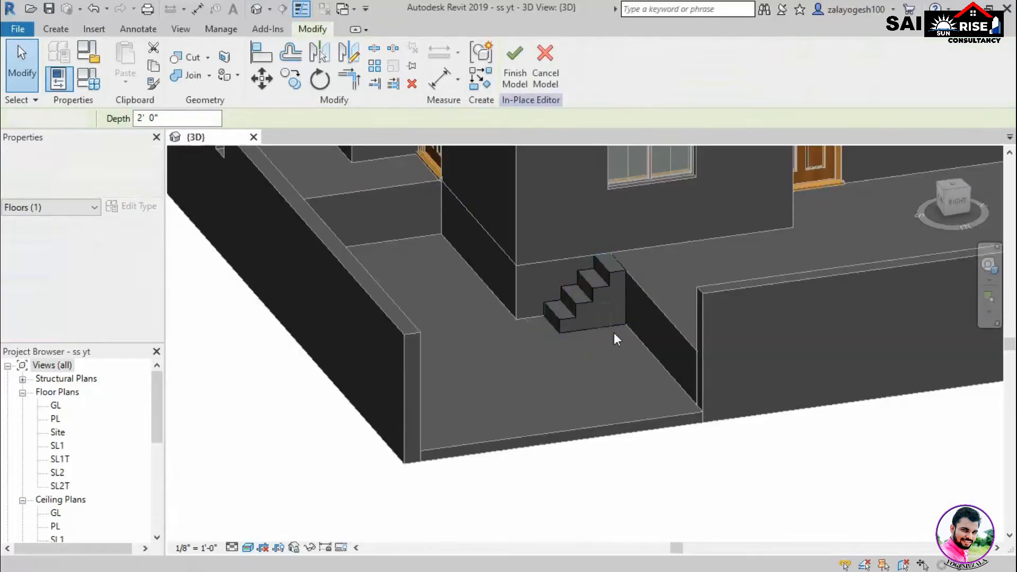
Stretch the stair extrusion's free end along the side of the raised porch floor toward the front boundary
left_click(597, 287)
left_click_drag(596, 303, 669, 377)
left_click(709, 470)
Start another solid Extrusion and set its work plane by picking the inner face of the long 9" boundary wall
scroll(682, 474, "down", 3)
middle_click_drag(682, 481, 722, 491, "shift")
middle_click_drag(797, 449, 624, 488)
scroll(669, 471, "down", 3)
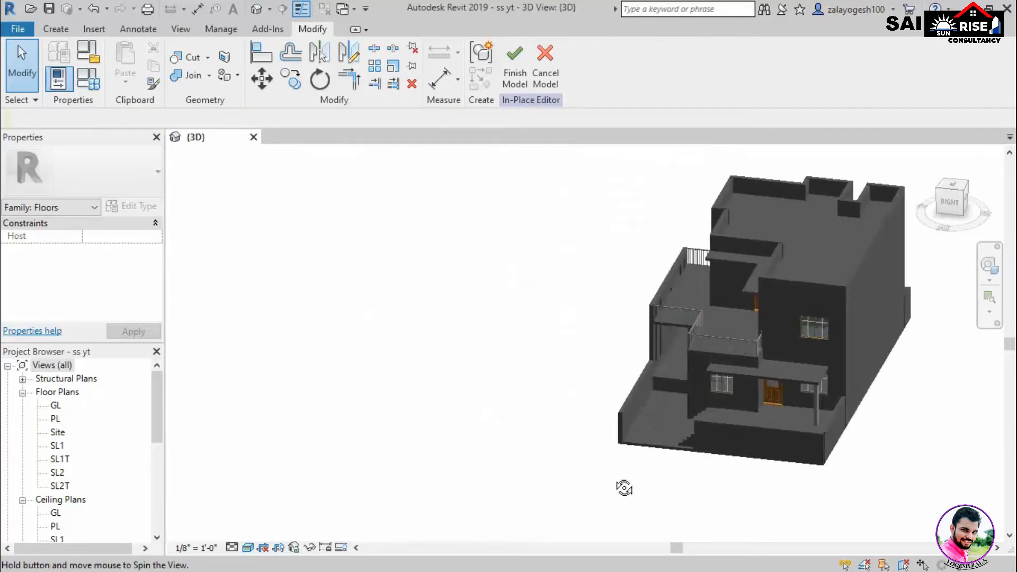
scroll(678, 393, "up", 5)
scroll(638, 413, "down", 1)
middle_click_drag(647, 416, 612, 332, "shift")
scroll(587, 294, "up", 2)
left_click(55, 29)
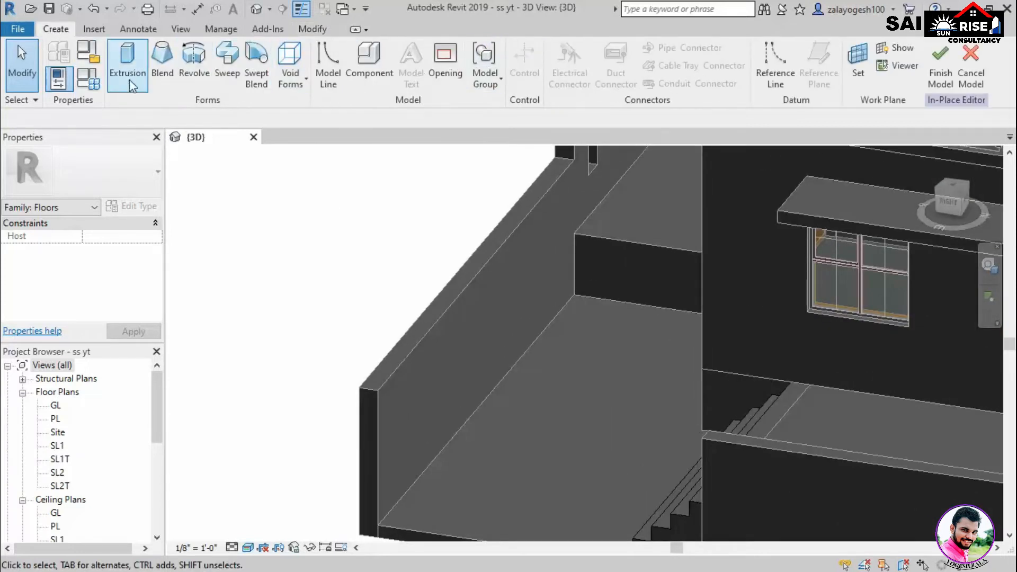
left_click(127, 63)
left_click(732, 314)
left_click(816, 382)
scroll(546, 261, "up", 2)
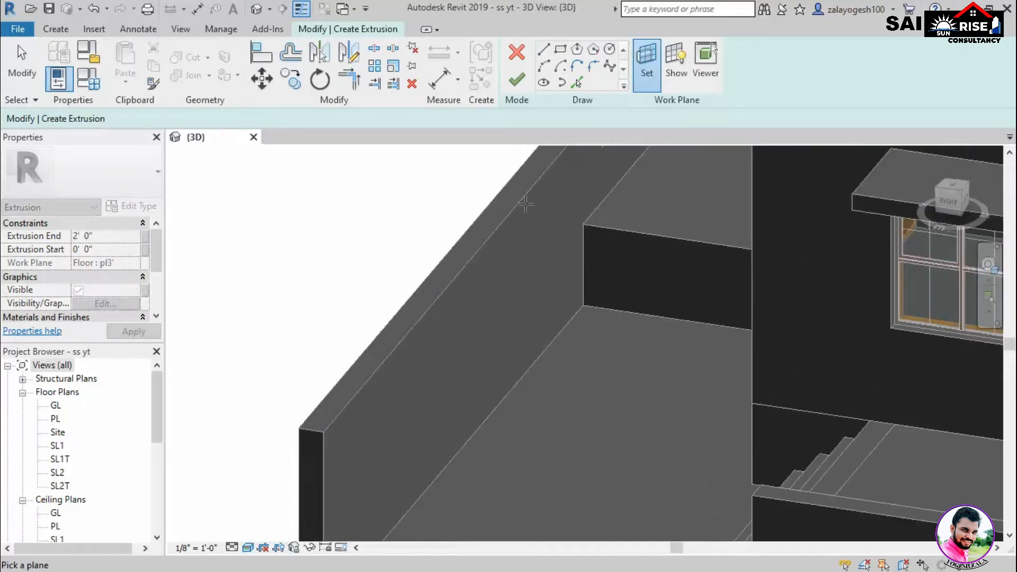
left_click(531, 190)
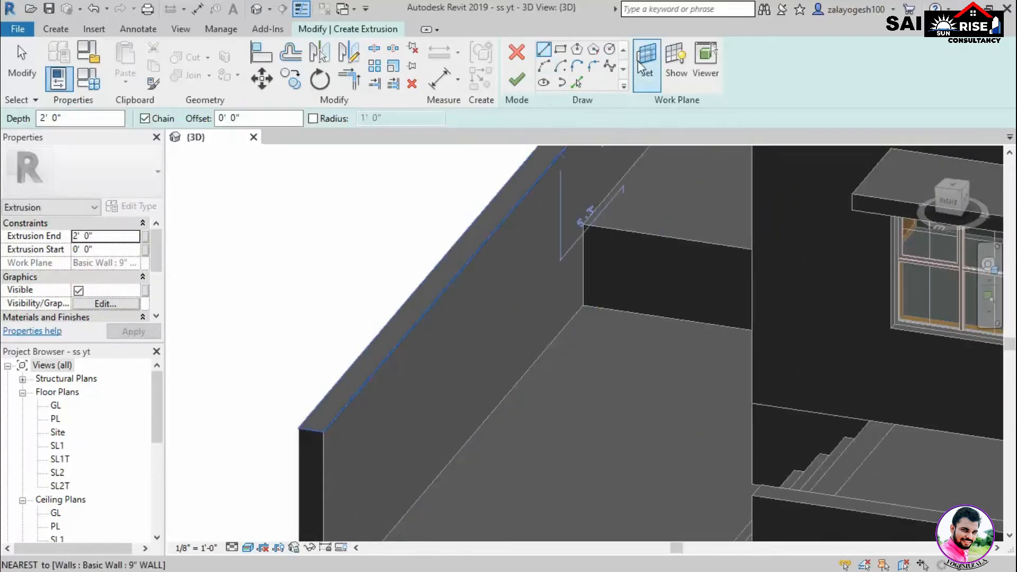
Sketch the first step on the boundary wall face from the raised floor's top corner, with a 9" tread and 7.5" riser
middle_click_drag(586, 366, 741, 276, "shift")
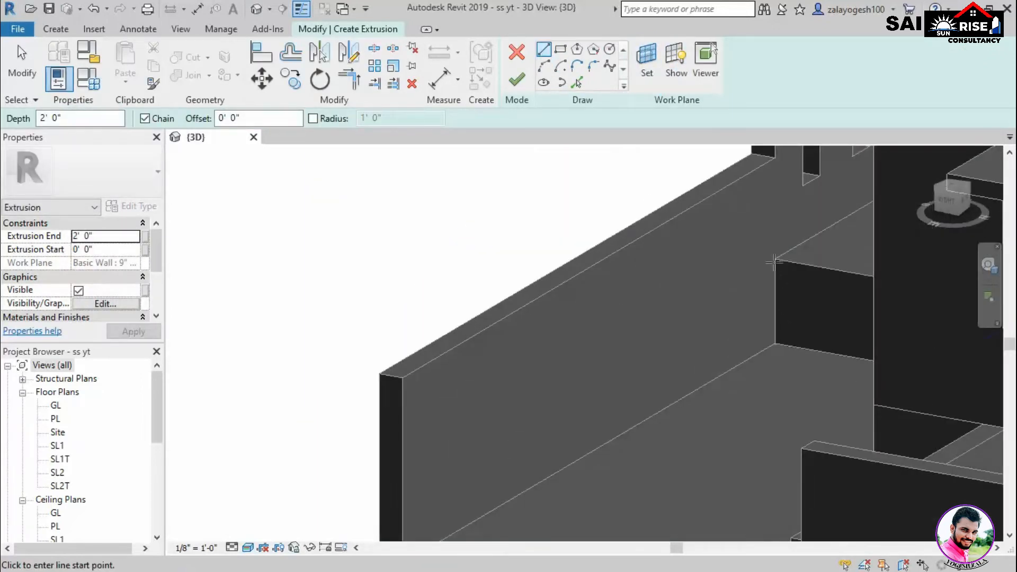
left_click(774, 261)
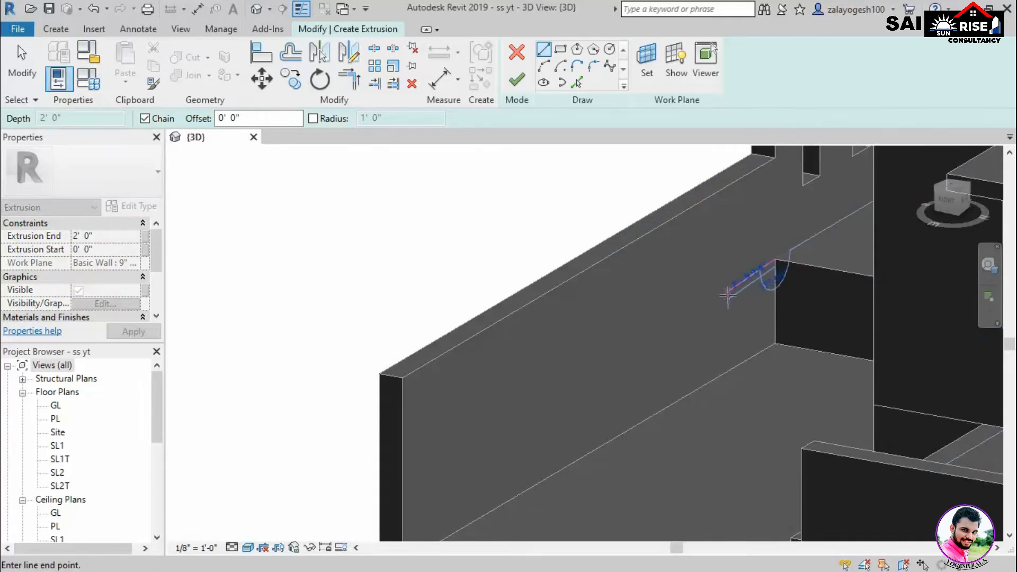
type("9\"")
key("Return")
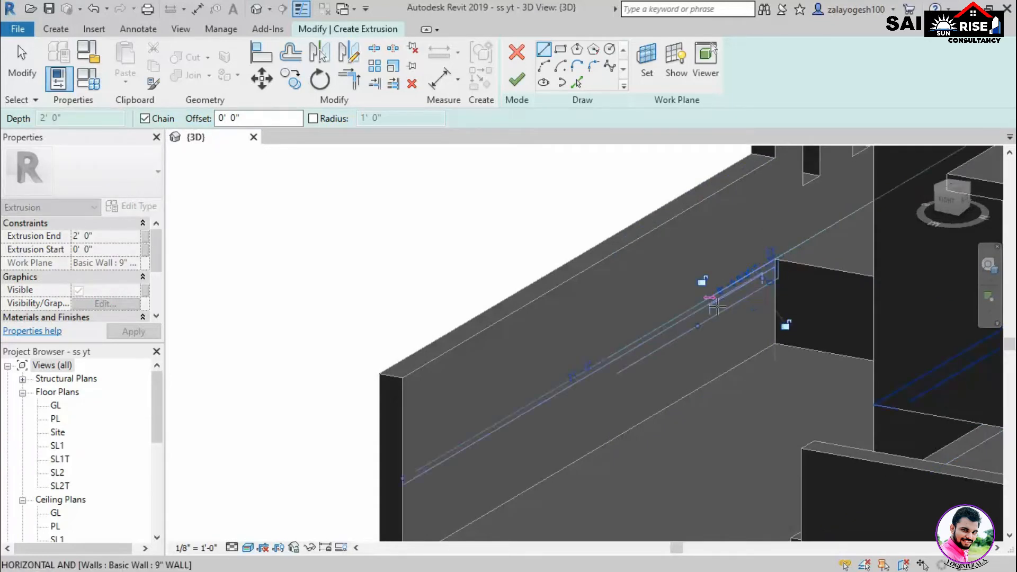
scroll(758, 330, "up", 2)
type("1'6\"")
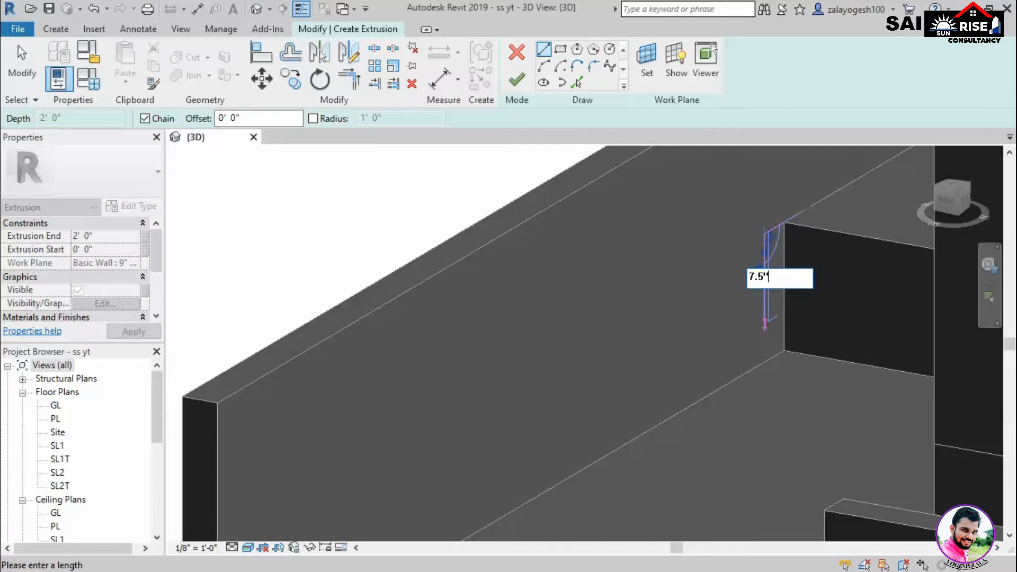
key("Return")
Continue the stair profile with a second and third step, each with a 9" tread and 7.5" riser
type("9\"")
key("Return")
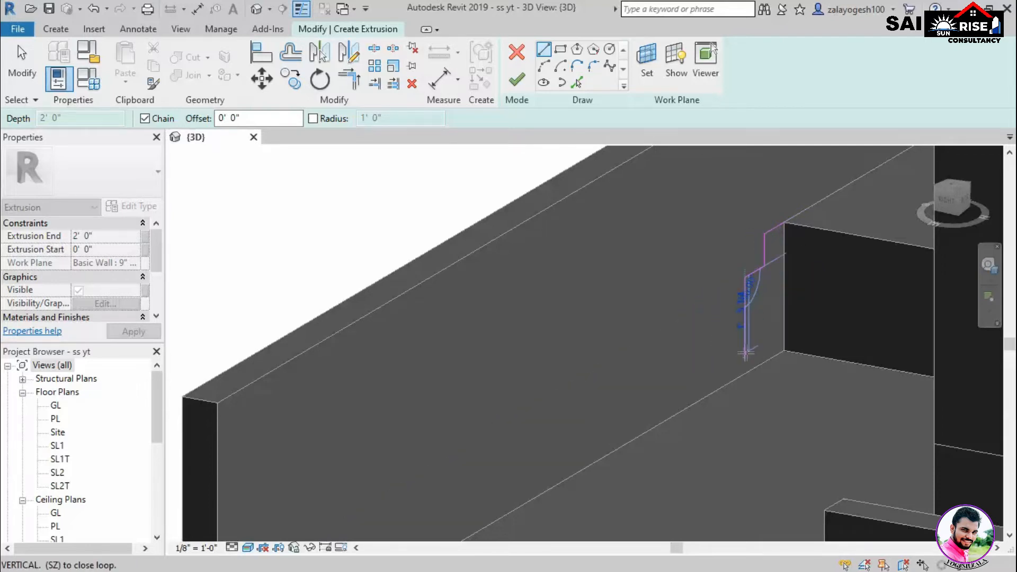
type("7.5")
key("Return")
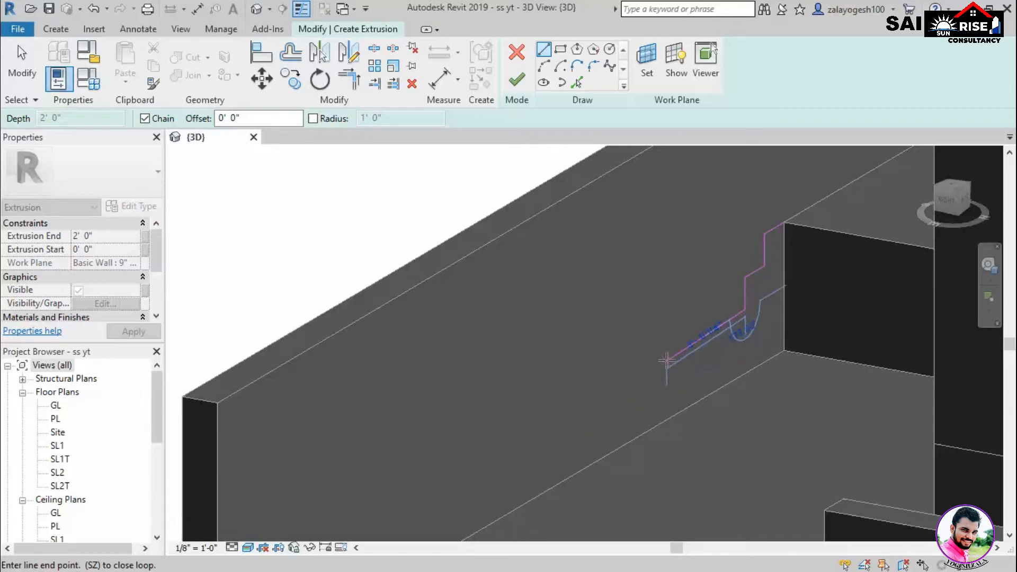
type("9\"")
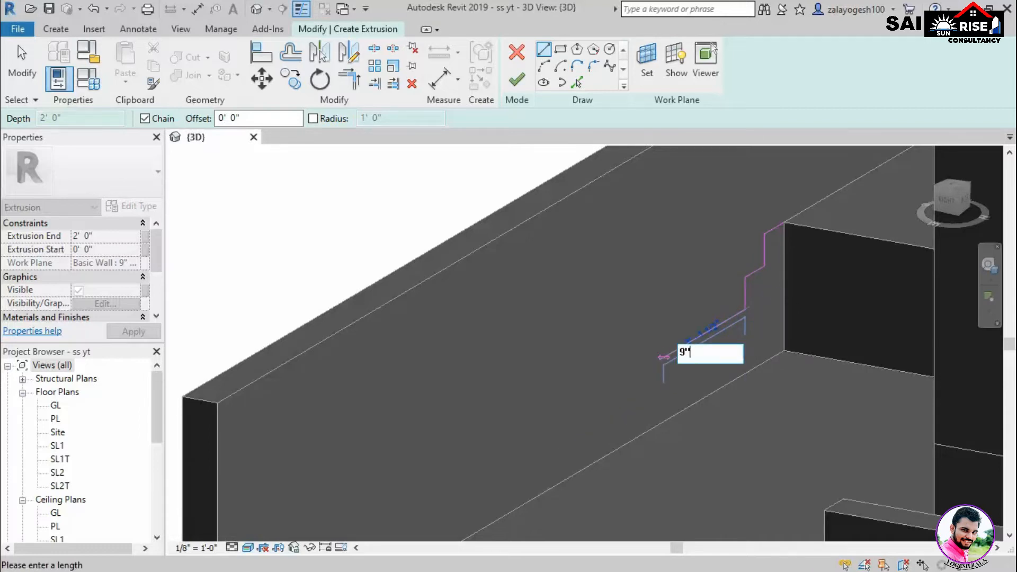
key("Return")
scroll(714, 385, "up", 1)
type("7.5\"")
key("Return")
Add the fourth 9" tread with its riser down to the ground, and close the profile along the ground edge and raised floor's vertical corner
type("9\"")
key("Return")
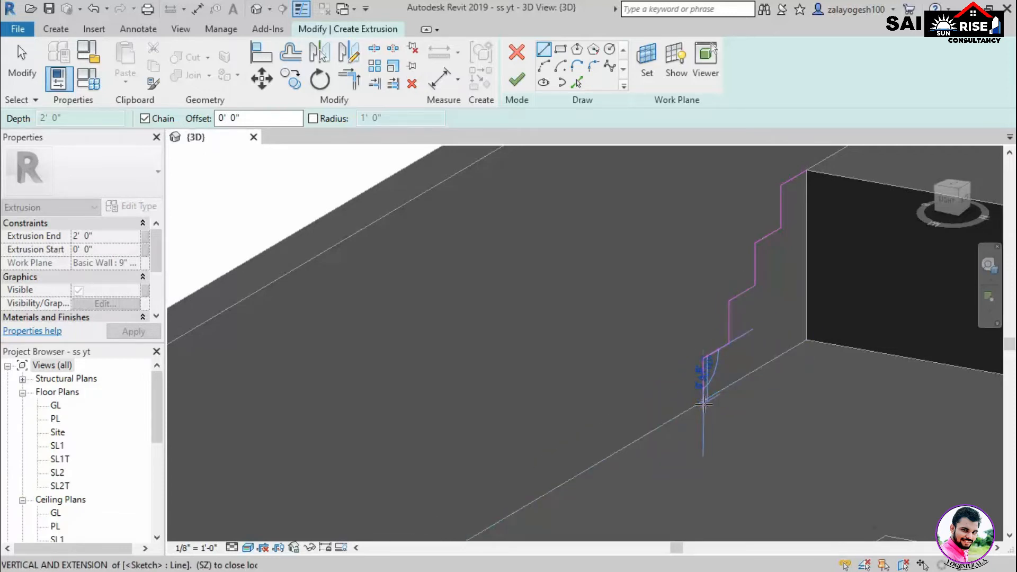
left_click(702, 401)
left_click(805, 342)
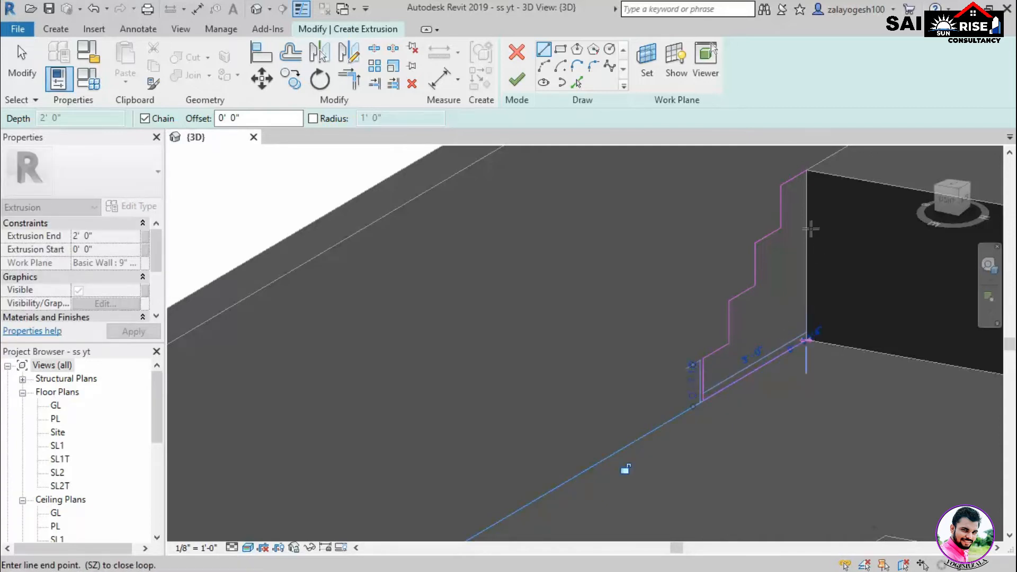
left_click(805, 171)
Finish the stair profile as a solid extrusion and stretch its free end across the passage to the house wall
left_click(511, 71)
scroll(807, 365, "down", 4)
mouse_move(805, 369)
middle_mouse_down("shift")
mouse_move(851, 345)
mouse_move(842, 369)
mouse_move(699, 432)
middle_mouse_up("shift")
key("Escape")
left_click(840, 344)
left_click_drag(700, 358, 740, 373)
left_click(484, 341)
Finish the in-place floor model that contains both entrance stairs
middle_click_drag(485, 341, 643, 397, "shift")
left_click(514, 66)
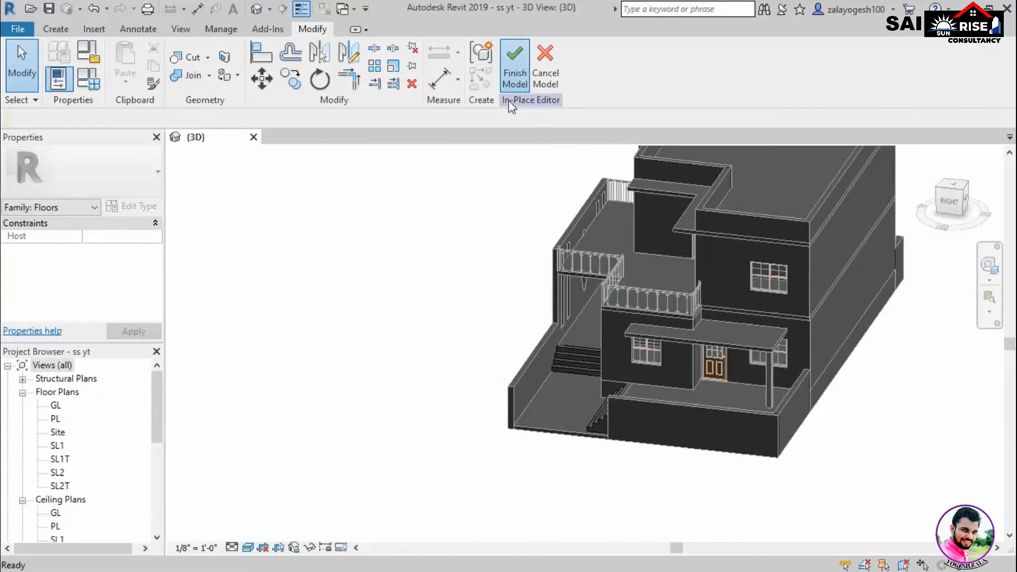
scroll(529, 424, "down", 2)
middle_click_drag(803, 404, 631, 401, "shift")
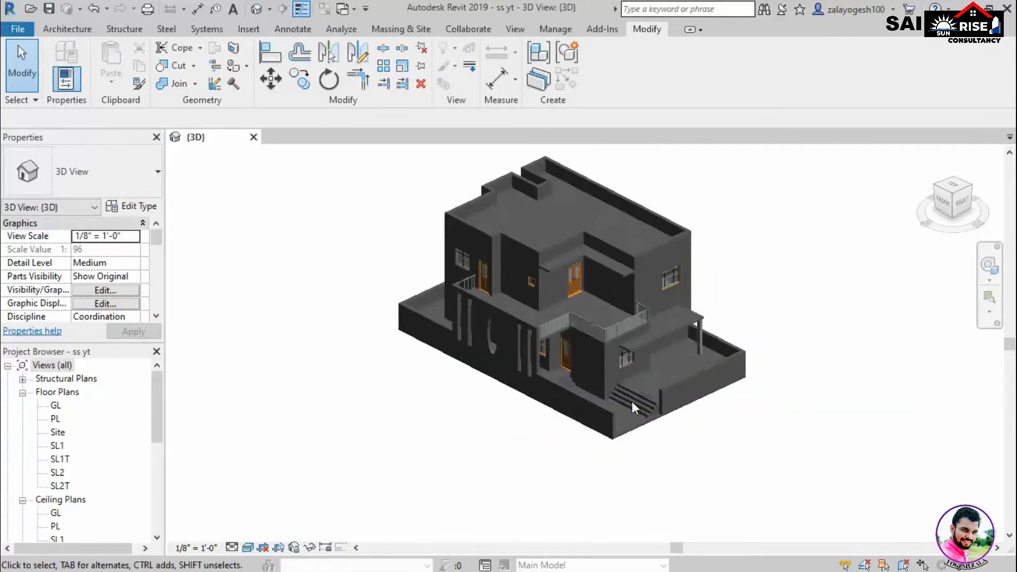
Examine both entrance stairs, selecting them to show the Edit In-Place option and clearing the selection
scroll(779, 472, "up", 5)
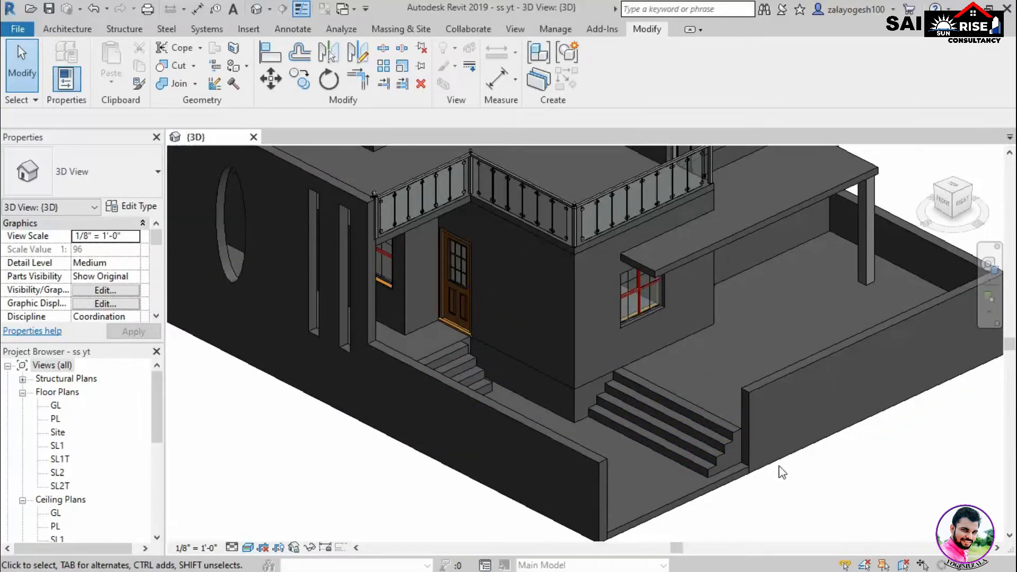
scroll(779, 472, "down", 3)
middle_click_drag(779, 471, 710, 504, "shift")
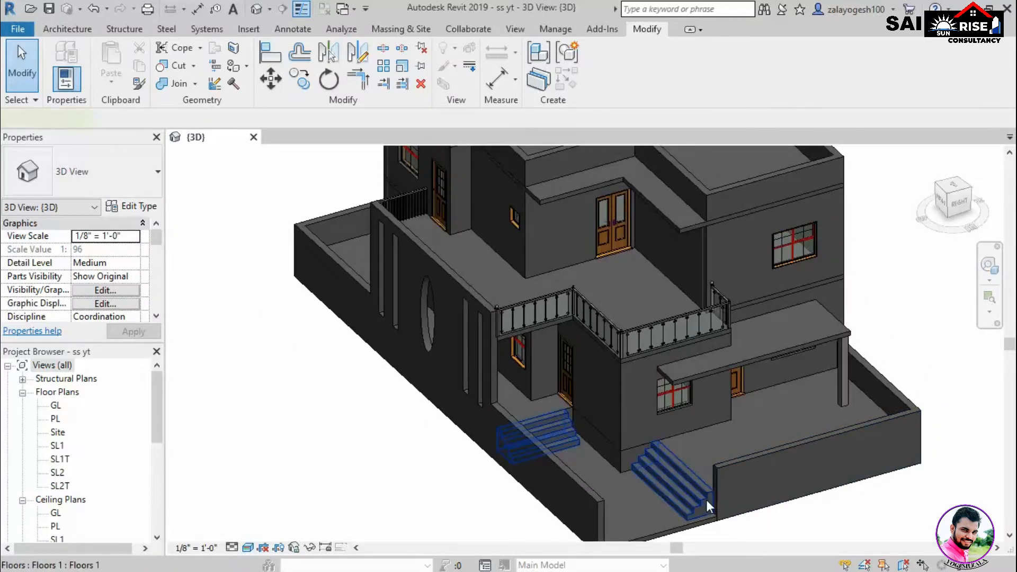
left_click(707, 500)
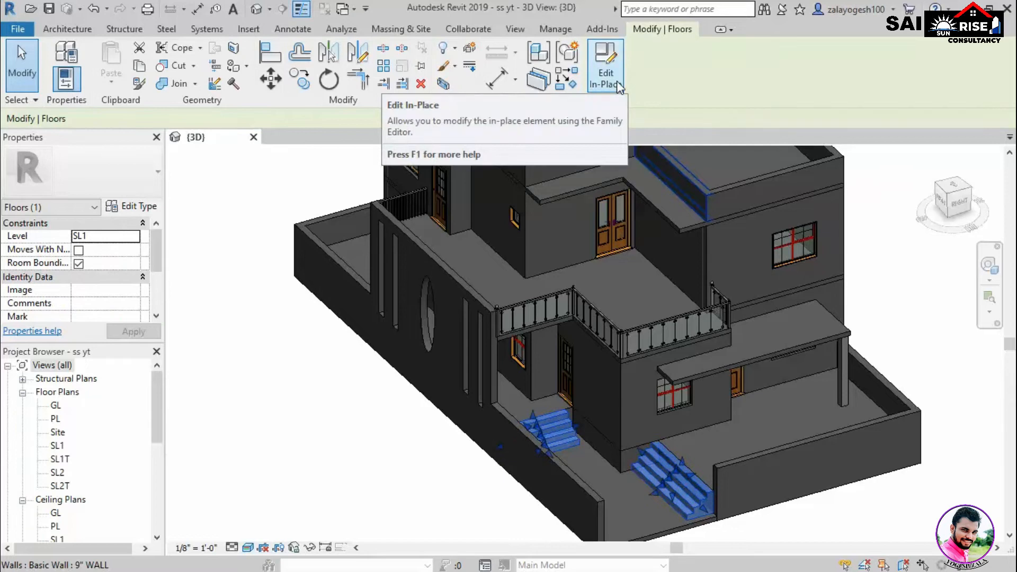
left_click(878, 297)
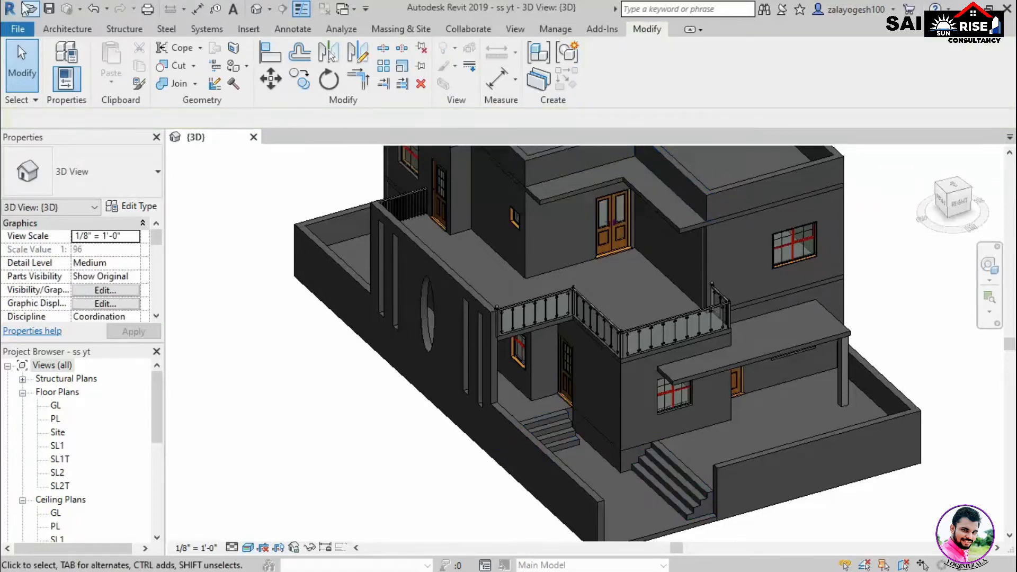
Start a new in-place model in the Walls category and accept its name
left_click(67, 29)
left_click(176, 80)
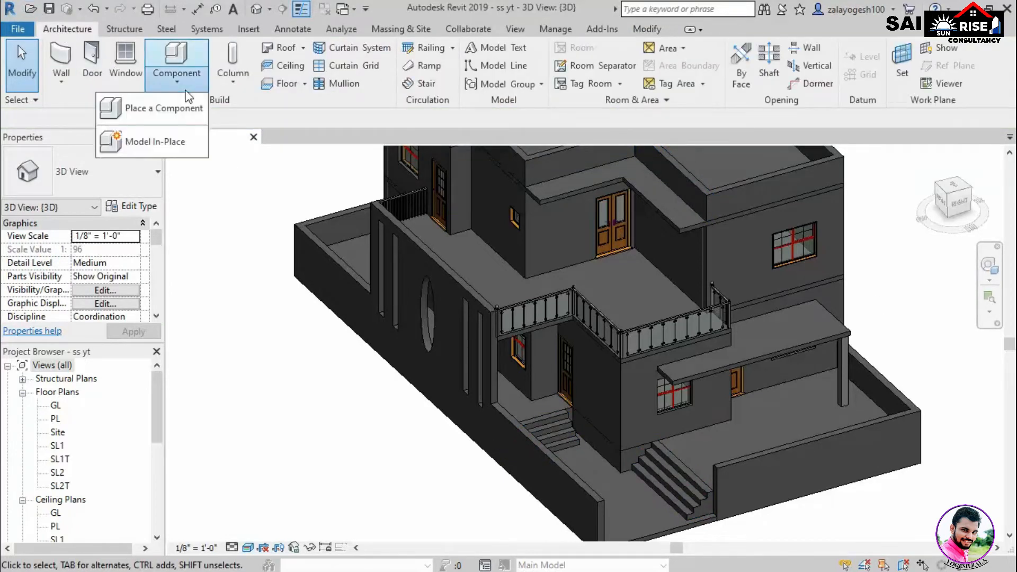
left_click(168, 141)
scroll(477, 254, "down", 9)
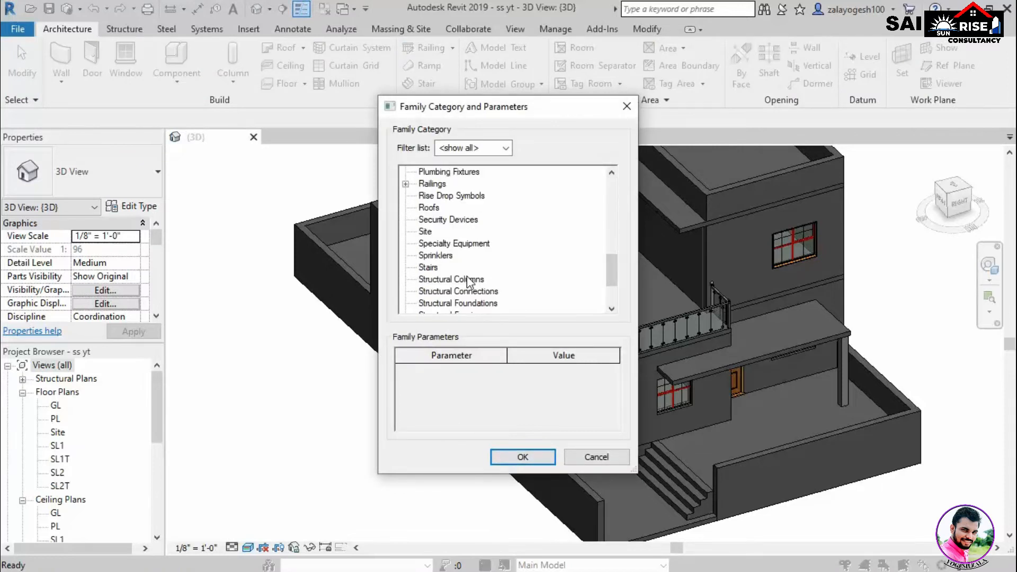
scroll(461, 280, "down", 2)
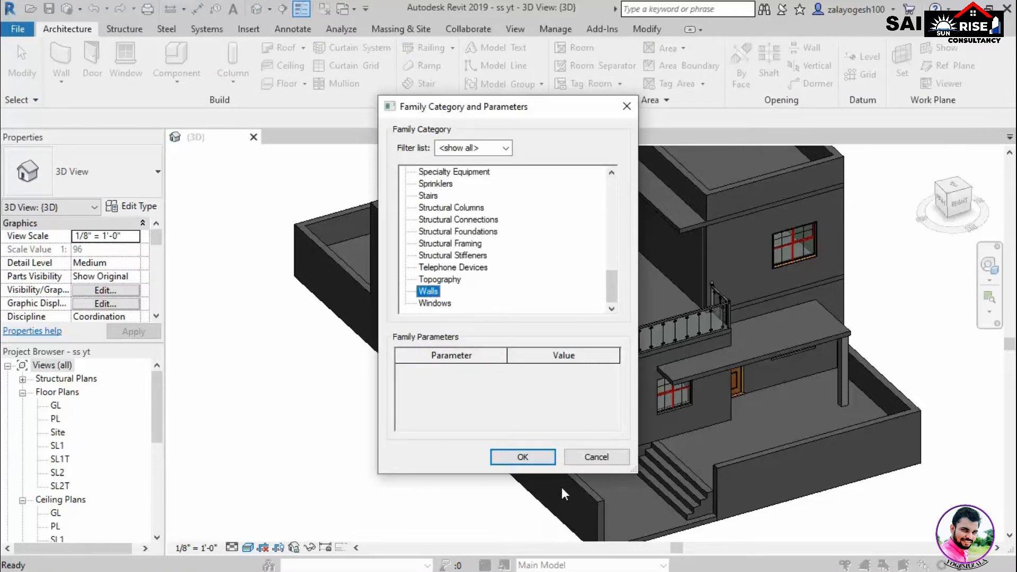
left_click(523, 456)
left_click(509, 317)
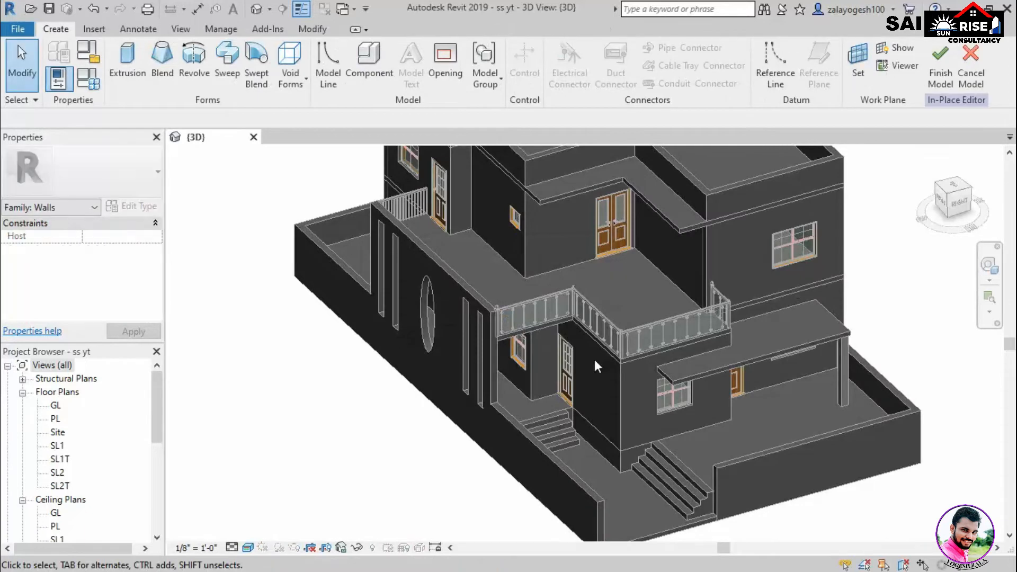
Set the work plane by picking the outer face of the upper-floor wall that holds the window
scroll(594, 359, "down", 5)
mouse_move(678, 332)
middle_mouse_down("shift")
mouse_move(779, 327)
mouse_move(676, 345)
mouse_move(672, 334)
middle_mouse_up("shift")
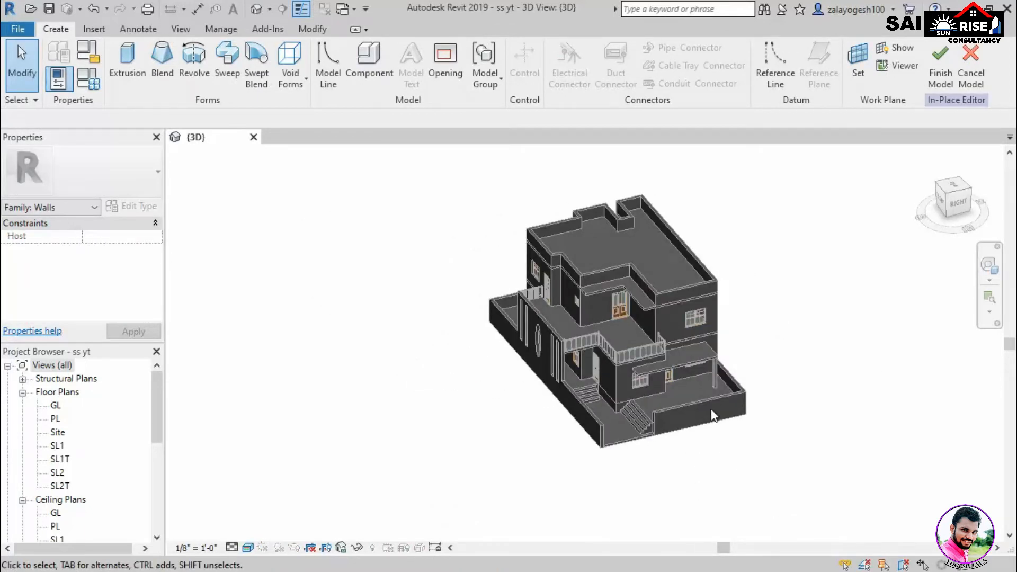
scroll(707, 311, "up", 5)
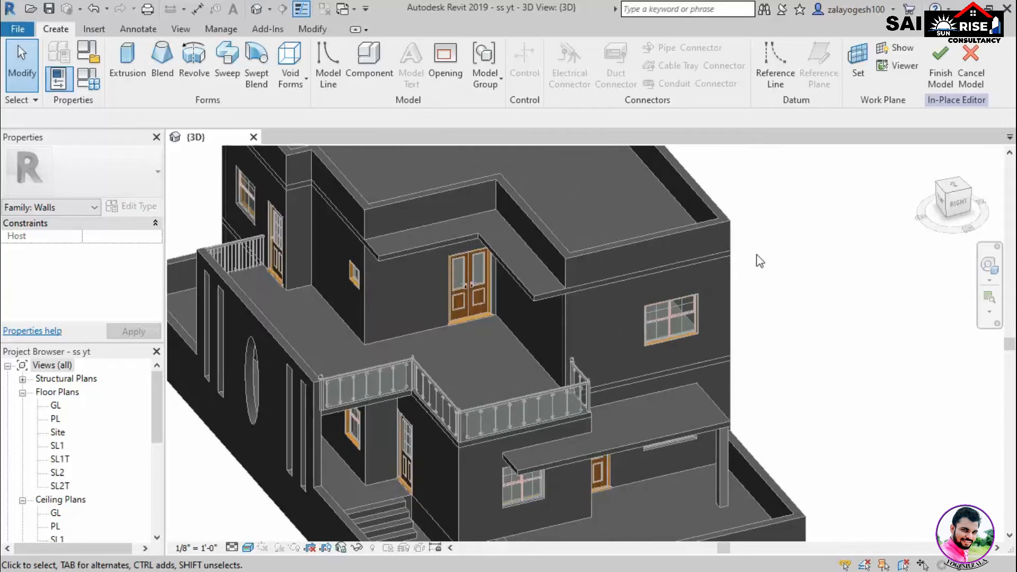
left_click(857, 61)
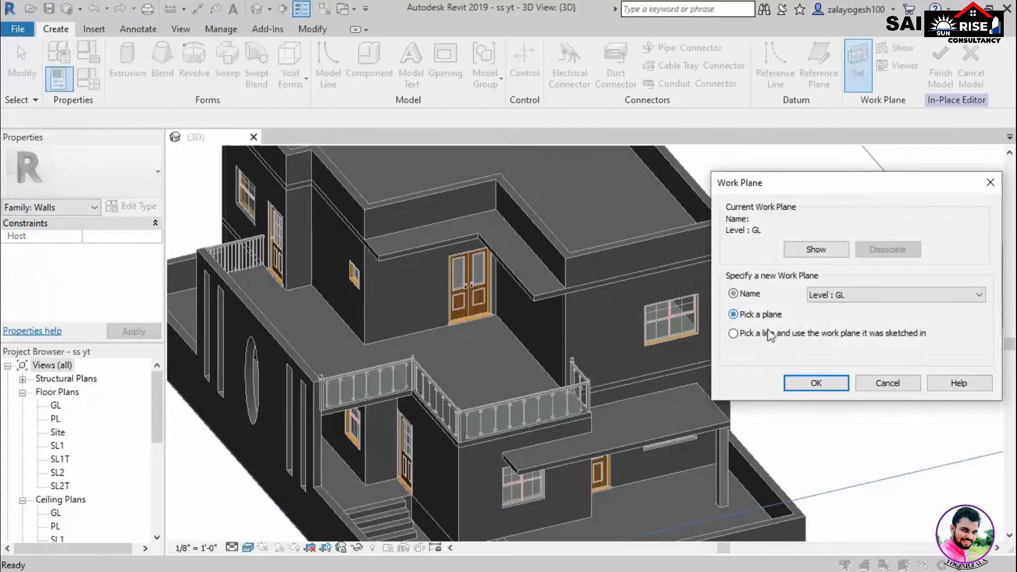
left_click(826, 388)
scroll(619, 220, "up", 3)
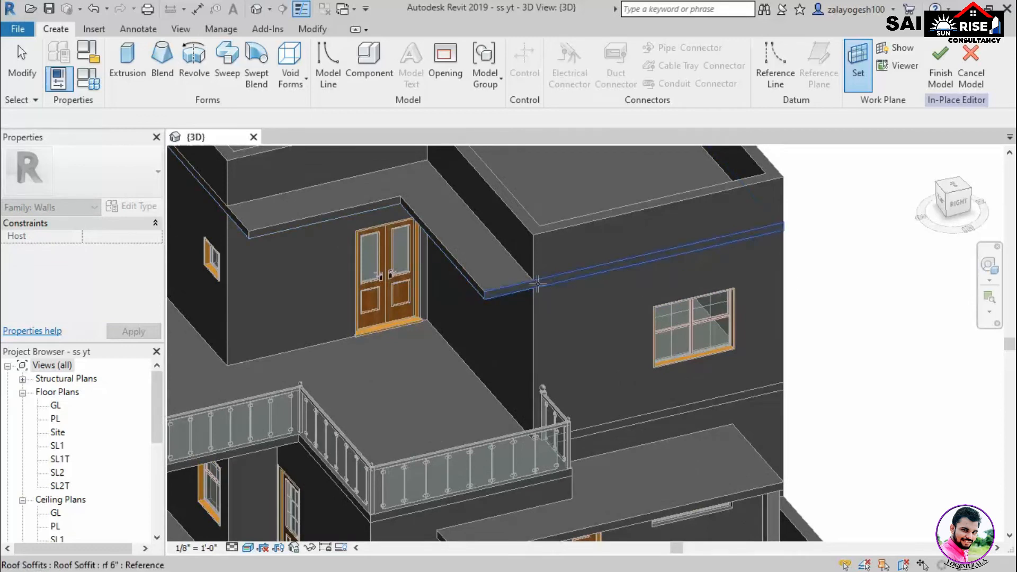
left_click(536, 289)
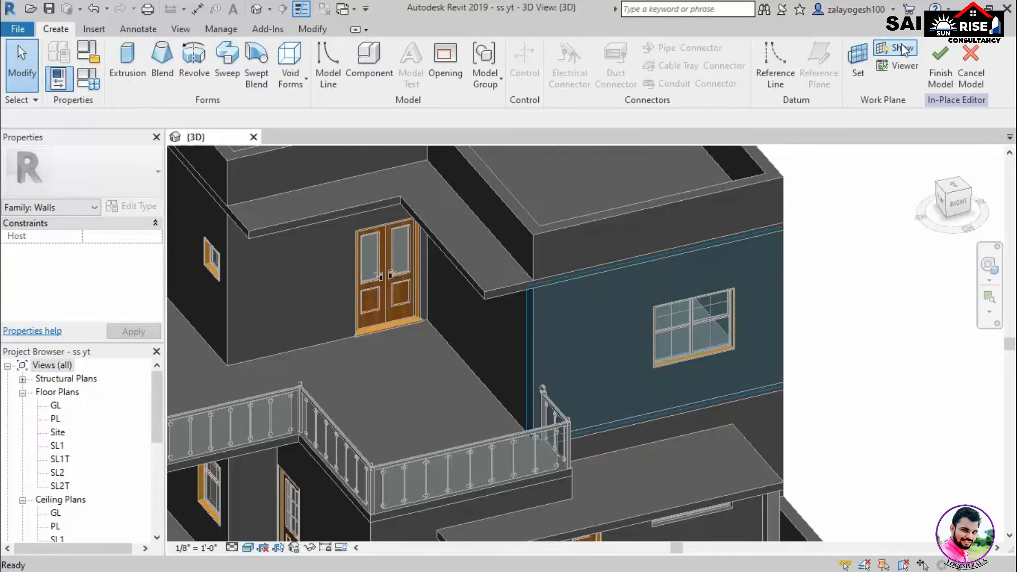
Start a solid Extrusion and sketch a rectangle around the upper-floor window's outer frame
left_click(126, 68)
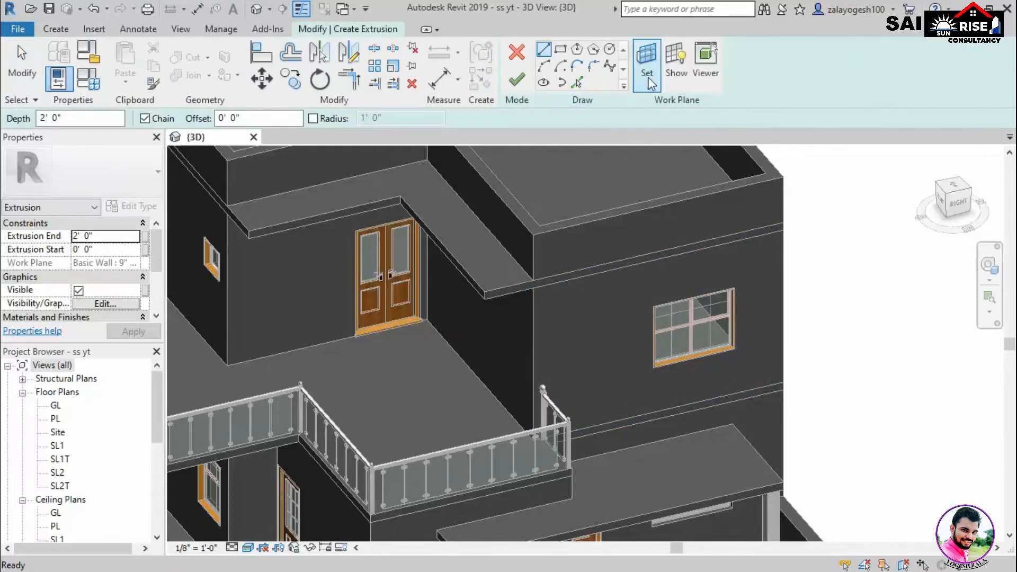
scroll(659, 312, "up", 5)
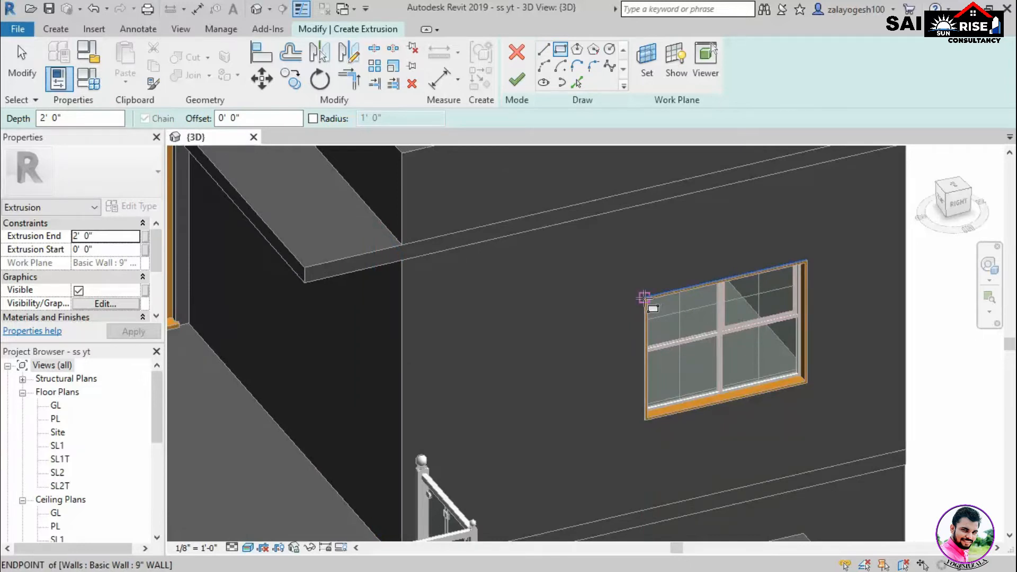
left_click(646, 295)
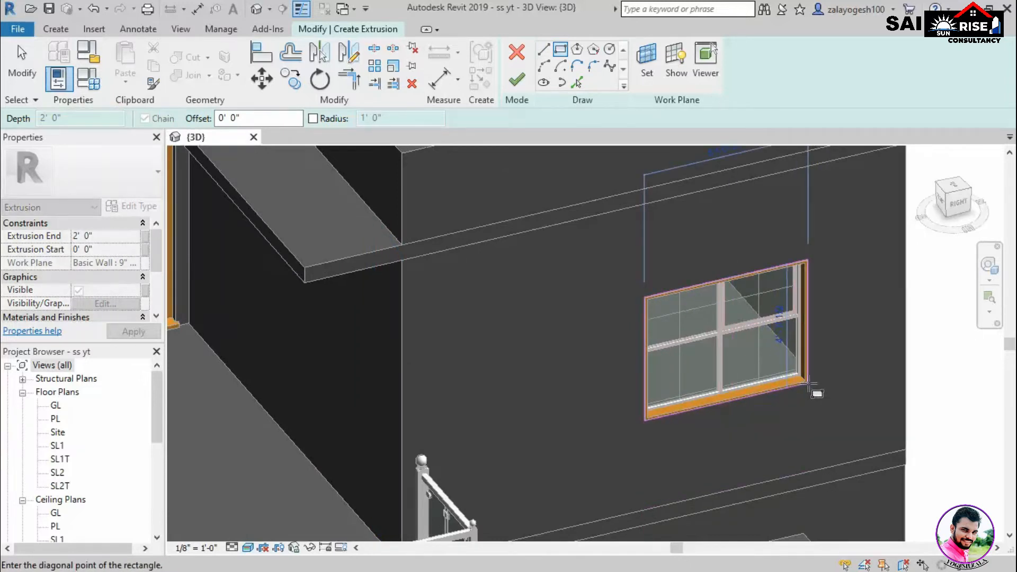
left_click(808, 380)
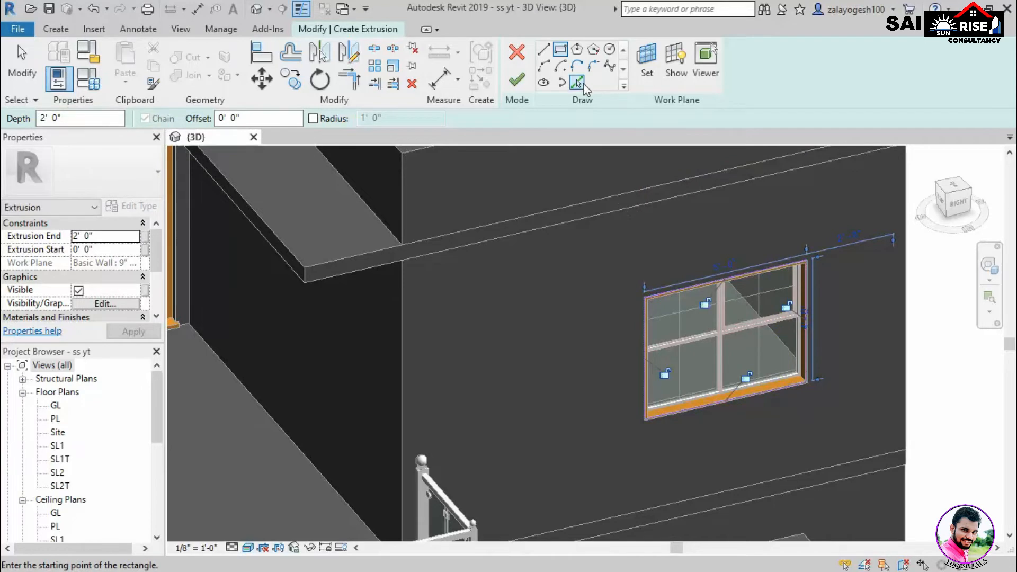
Create sketch lines offset 2' 0" outward from the window's left, bottom and right edges with Pick Lines
left_click(576, 82)
key("Return")
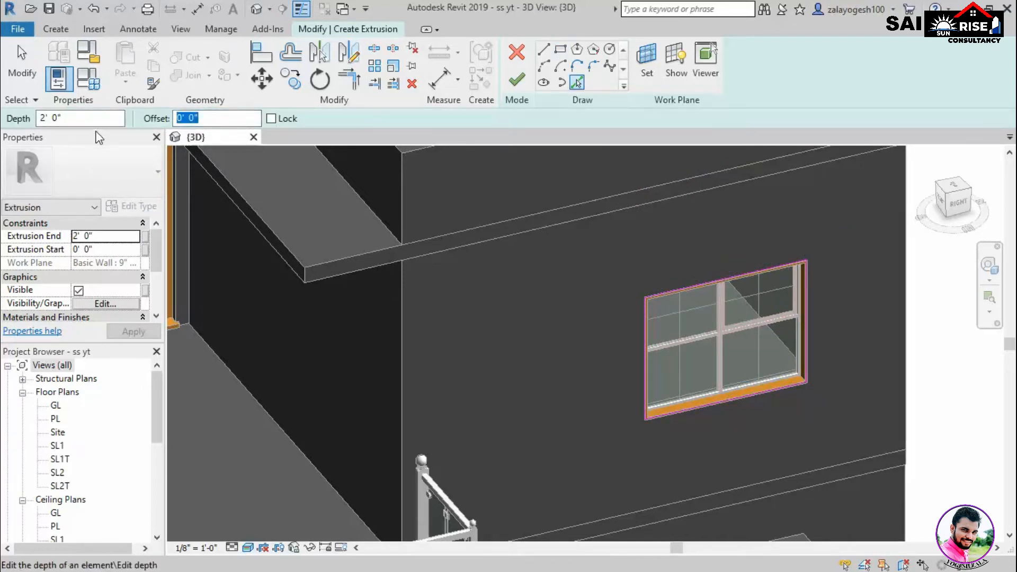
left_click(647, 397)
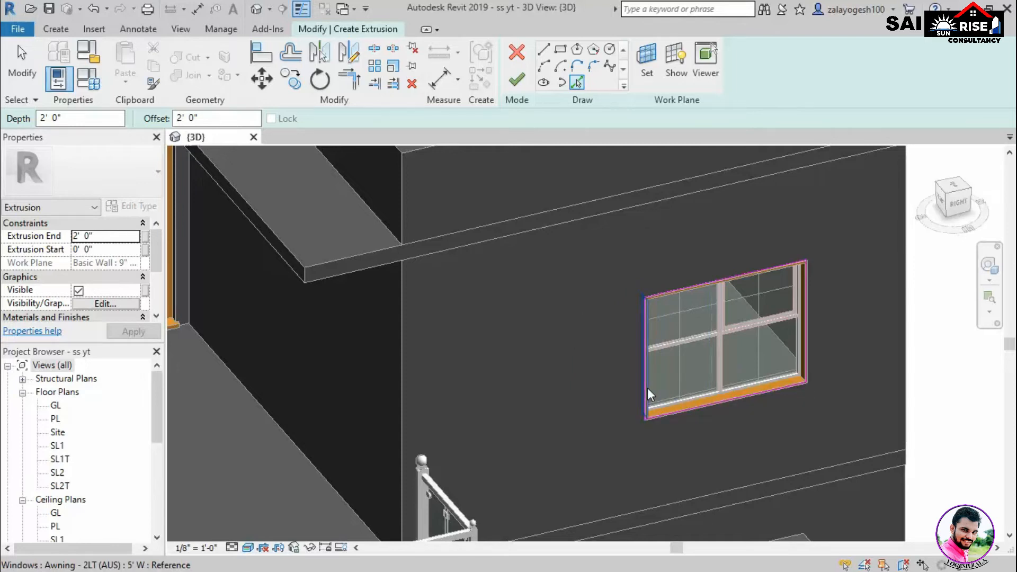
left_click(743, 403)
left_click(808, 375)
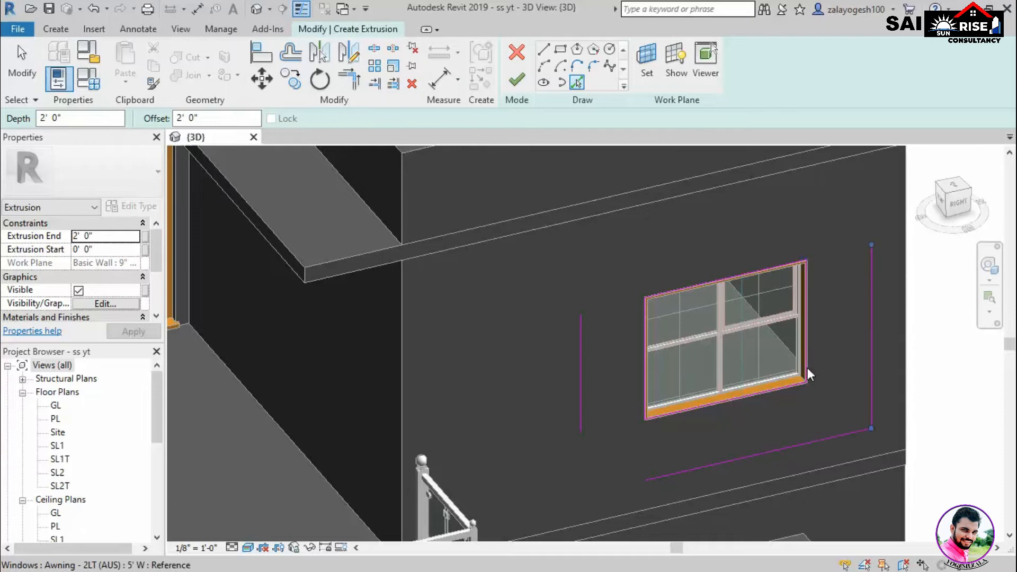
Add a sketch line offset 2' 6" above the parapet's top edge over the window with Pick Lines
scroll(772, 295, "down", 3)
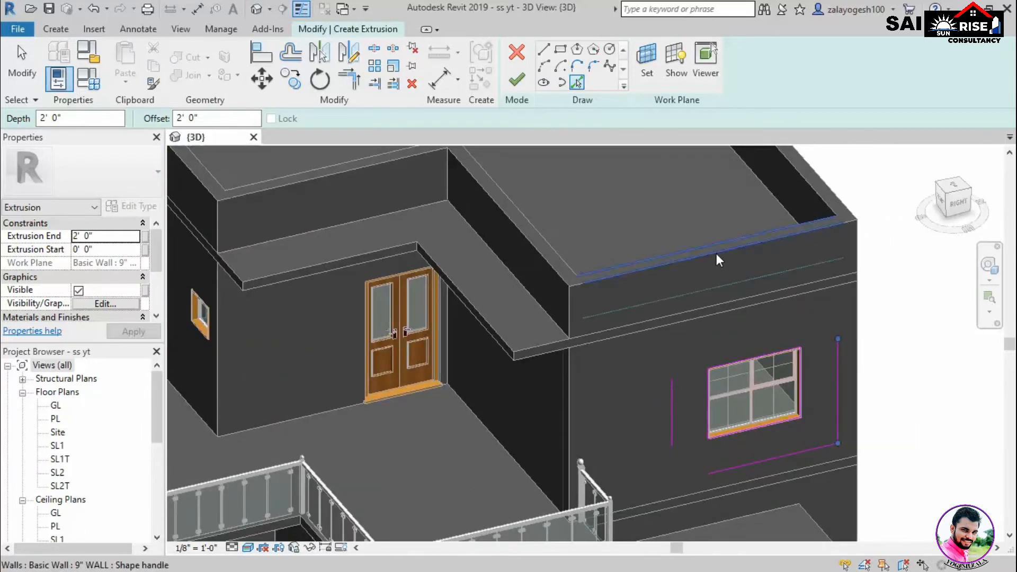
left_click(207, 119)
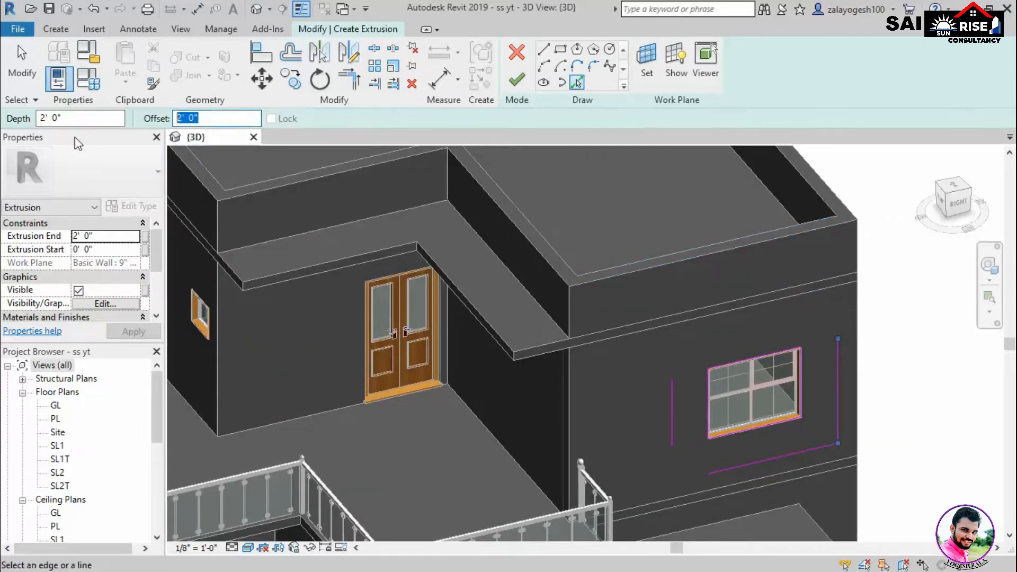
type("2'6")
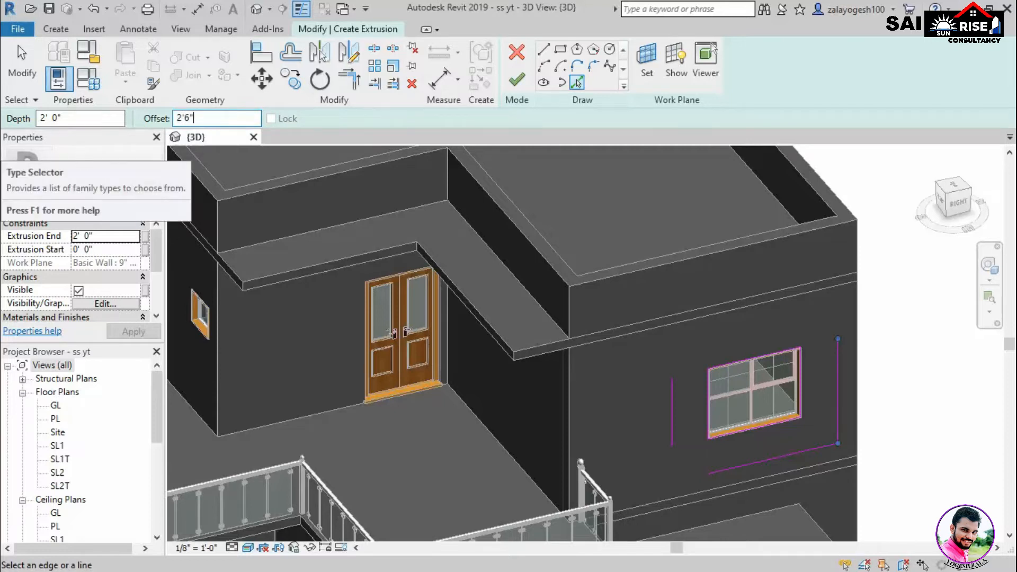
key("Return")
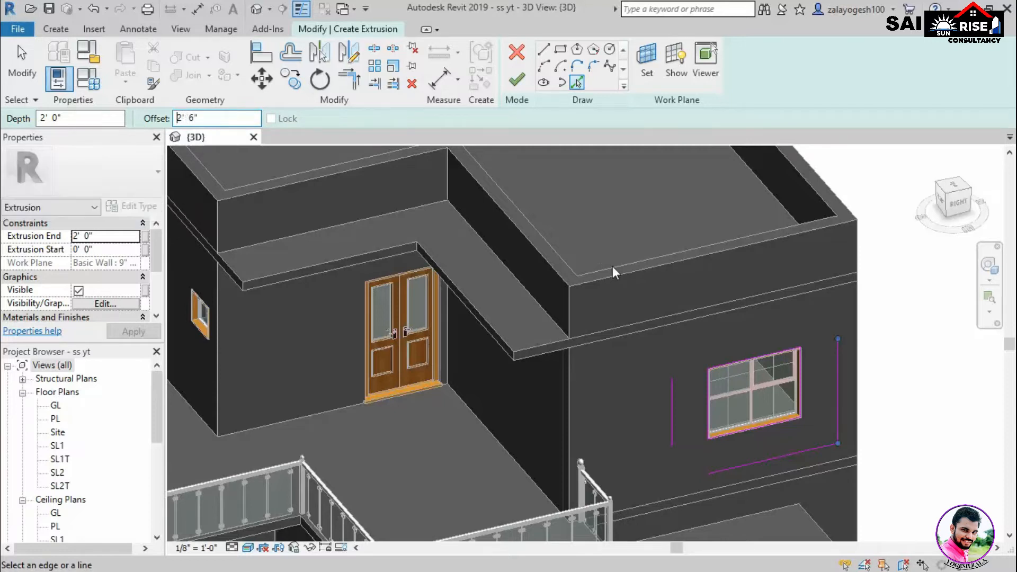
left_click(732, 249)
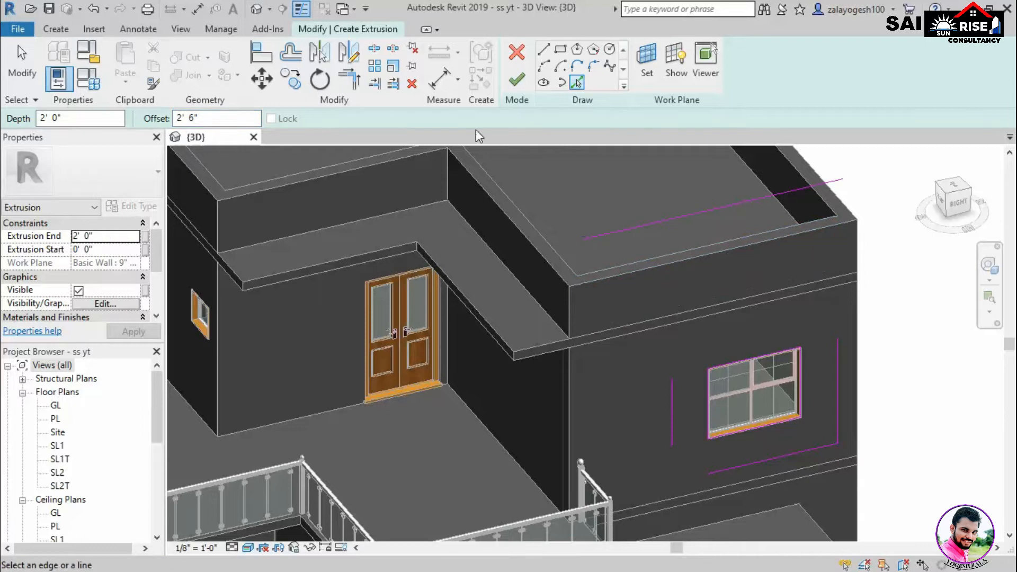
Trim the upper, left, bottom and right sketch lines to corners, forming a closed outer rectangle around the window
left_click(699, 219)
key("t")
key("r")
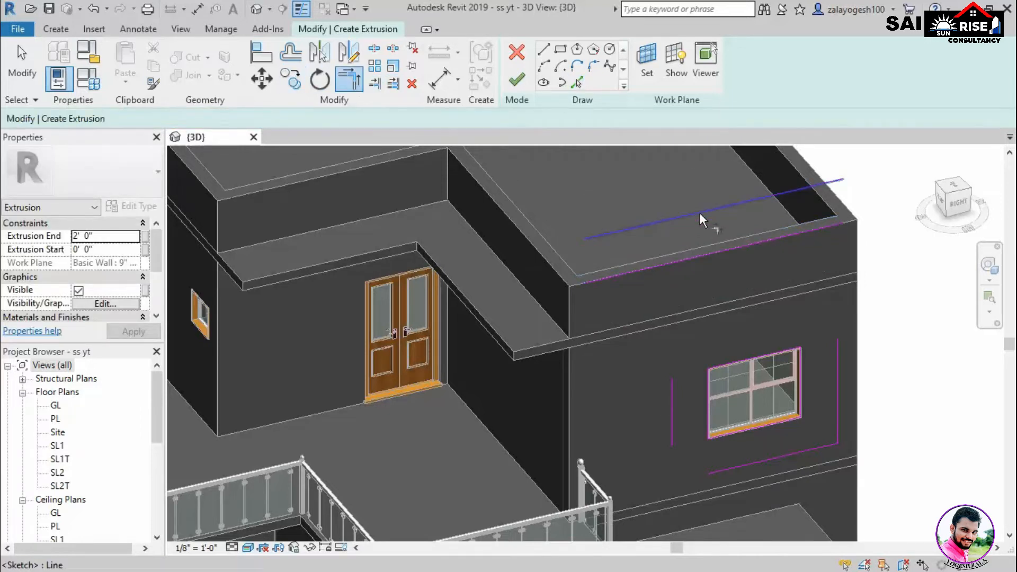
left_click(699, 214)
left_click(673, 405)
left_click(720, 469)
left_click(672, 421)
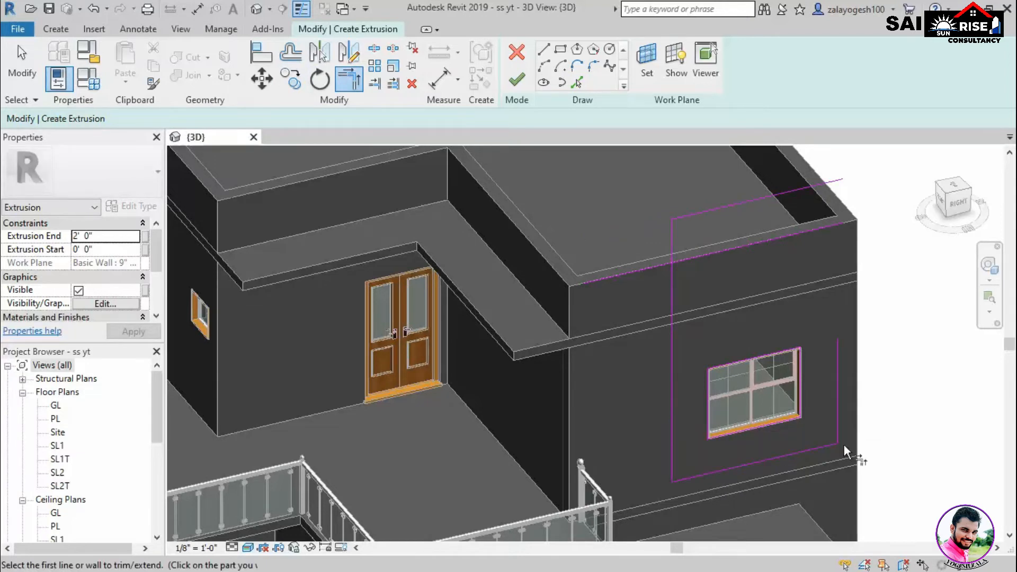
left_click(838, 357)
left_click(771, 195)
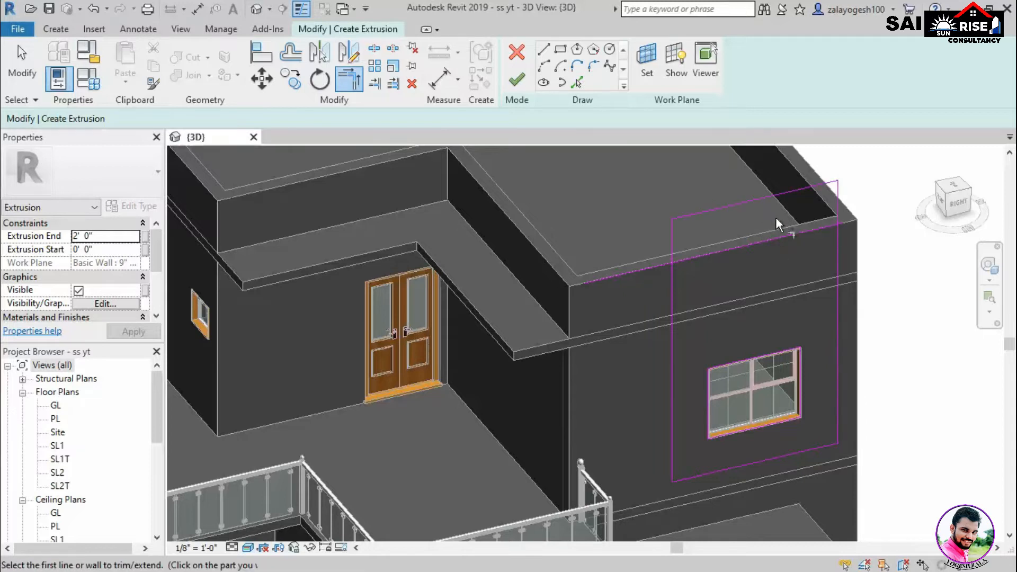
Delete the stray sketch line along the parapet's top edge and finish the extrusion sketch
key("Escape")
left_click(769, 241)
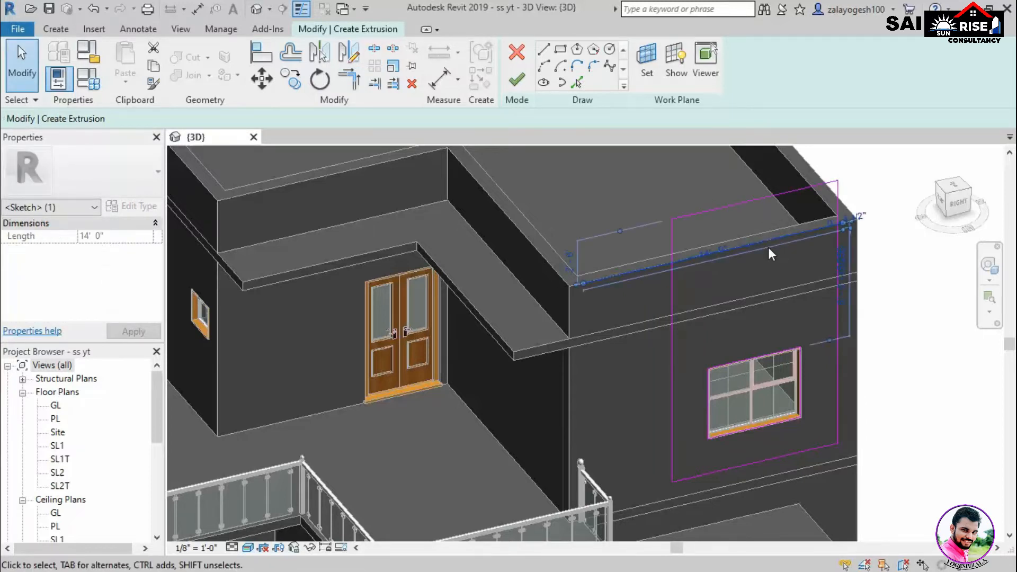
key("Delete")
scroll(738, 277, "down", 2)
left_click(516, 81)
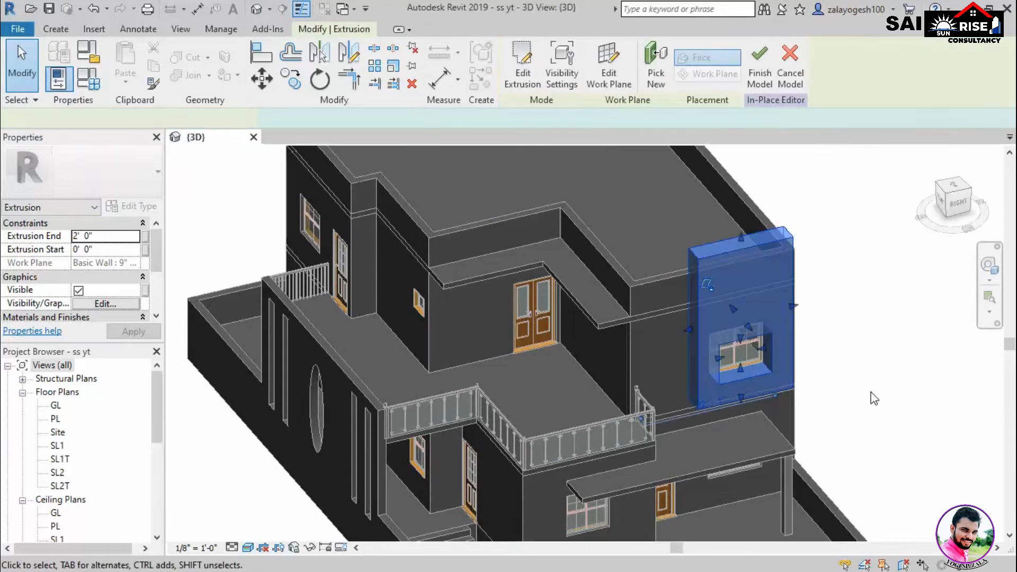
Set the window surround's Extrusion End to 1' 0" and deselect it
scroll(879, 424, "down", 3)
middle_click_drag(883, 436, 731, 403, "shift")
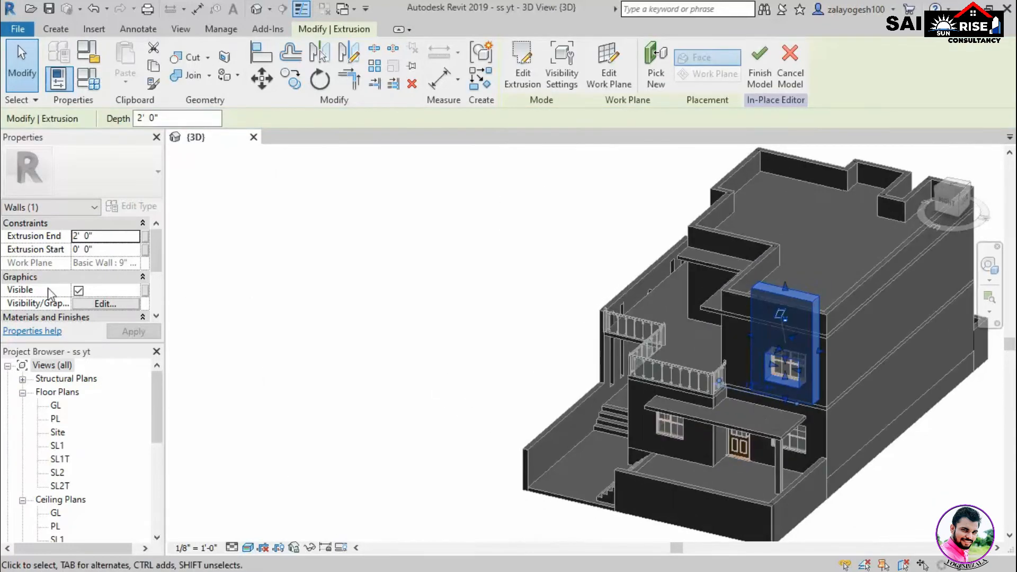
left_click(103, 236)
type("1")
key("Return")
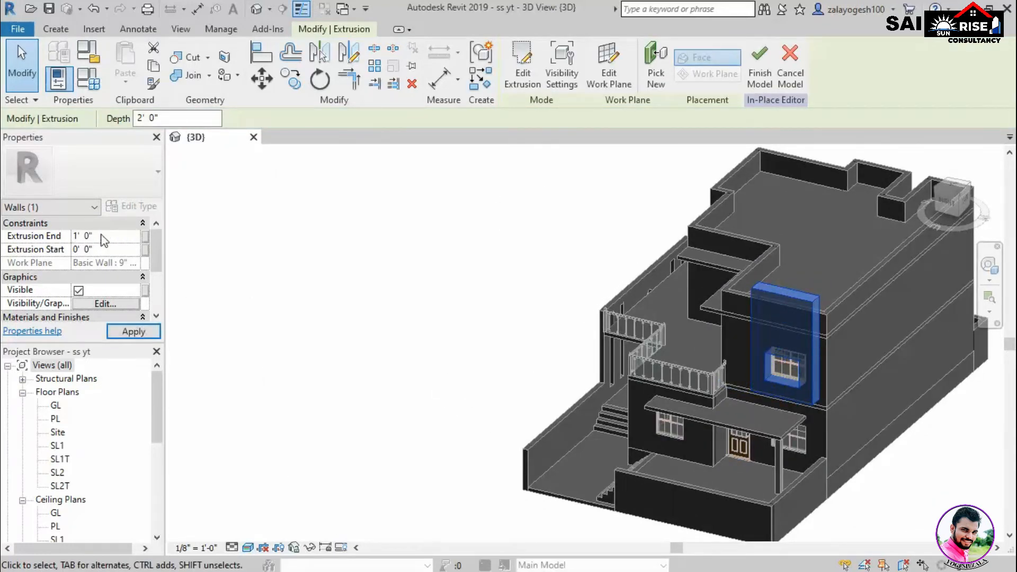
left_click(501, 320)
Set the work plane by picking the front face of the new window surround extrusion
middle_click_drag(841, 459, 884, 399, "shift")
scroll(816, 377, "up", 3)
scroll(816, 377, "down", 3)
middle_click_drag(756, 391, 771, 335, "shift")
left_click(58, 30)
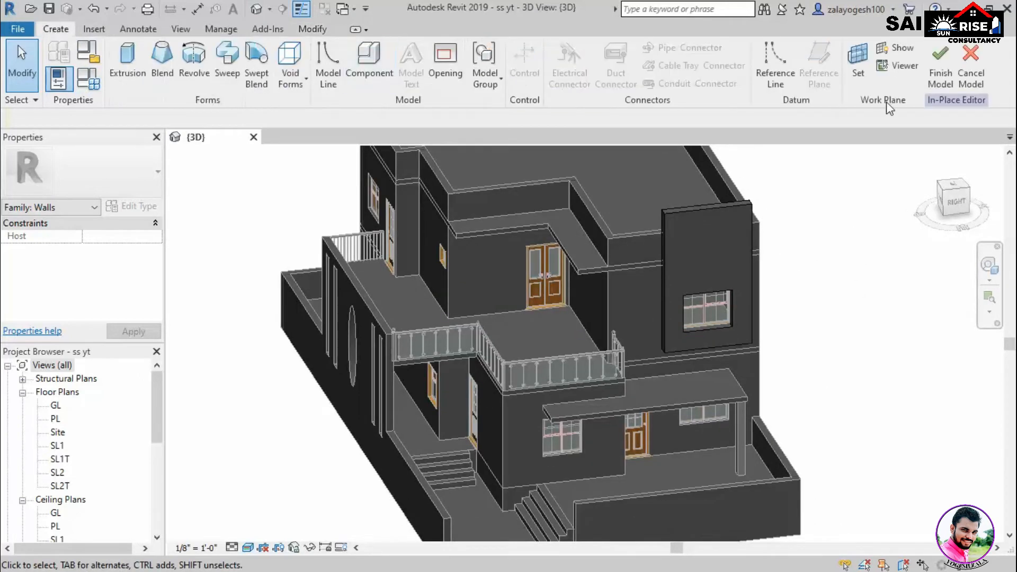
left_click(858, 60)
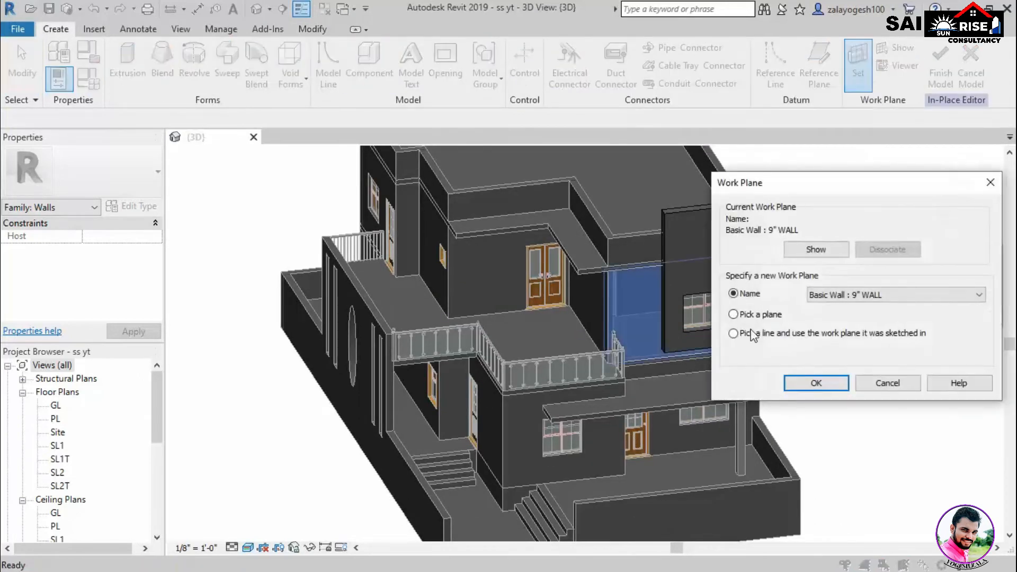
left_click(812, 382)
scroll(669, 262, "up", 3)
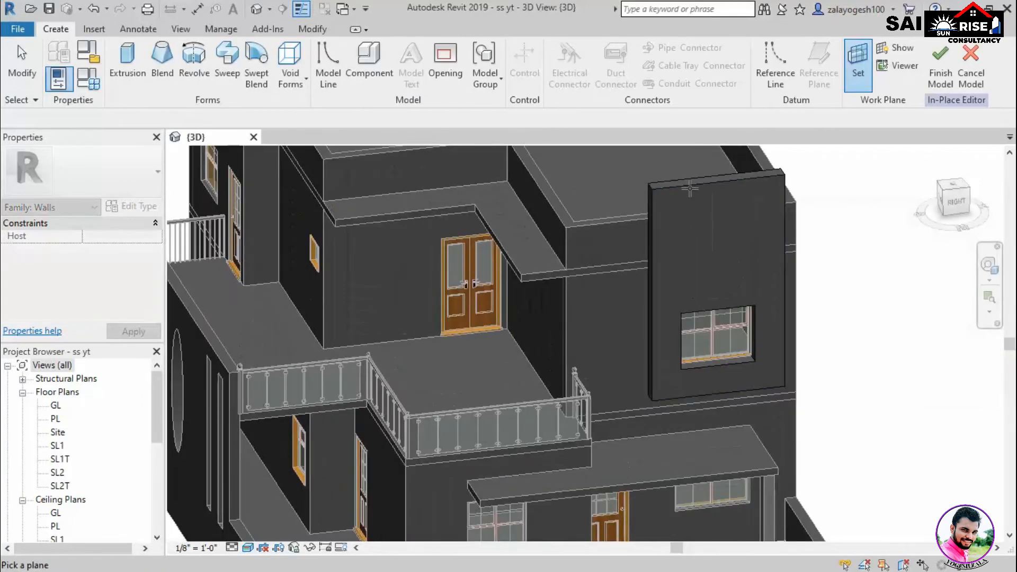
left_click(690, 186)
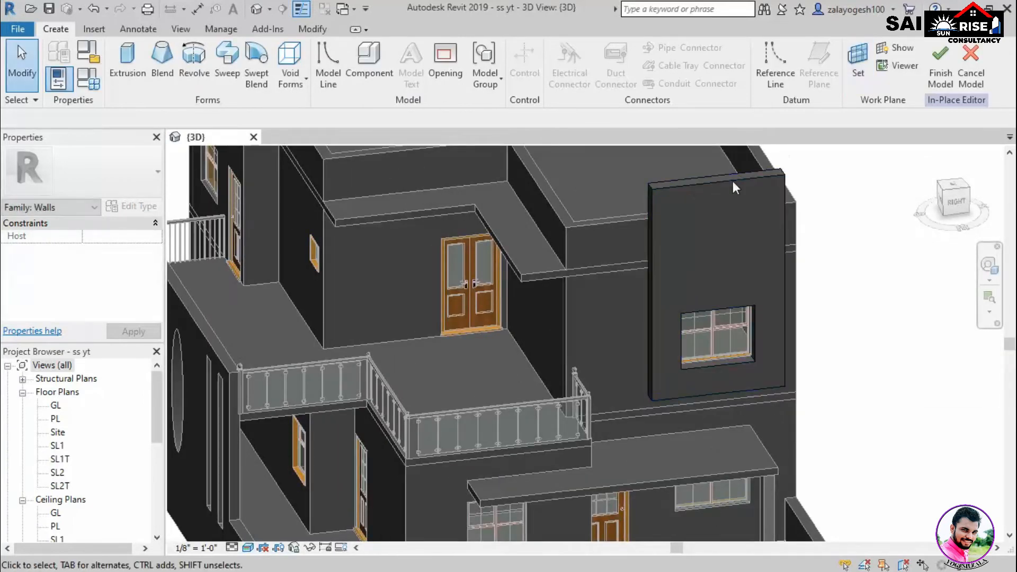
left_click(902, 48)
Start a second solid Extrusion and sketch a rectangle around the window opening in the surround's front face
left_click(127, 59)
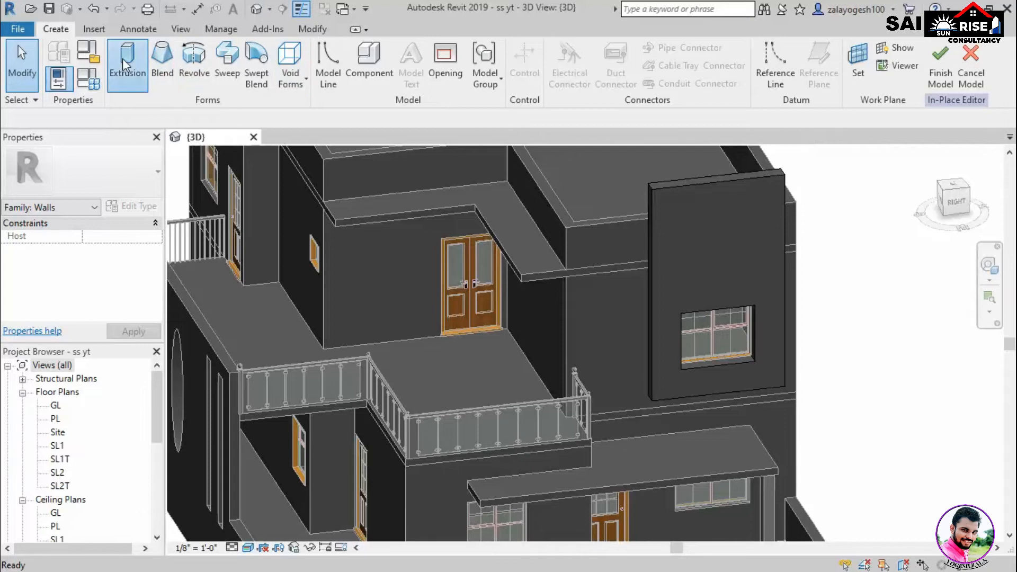
left_click(561, 50)
scroll(667, 296, "up", 3)
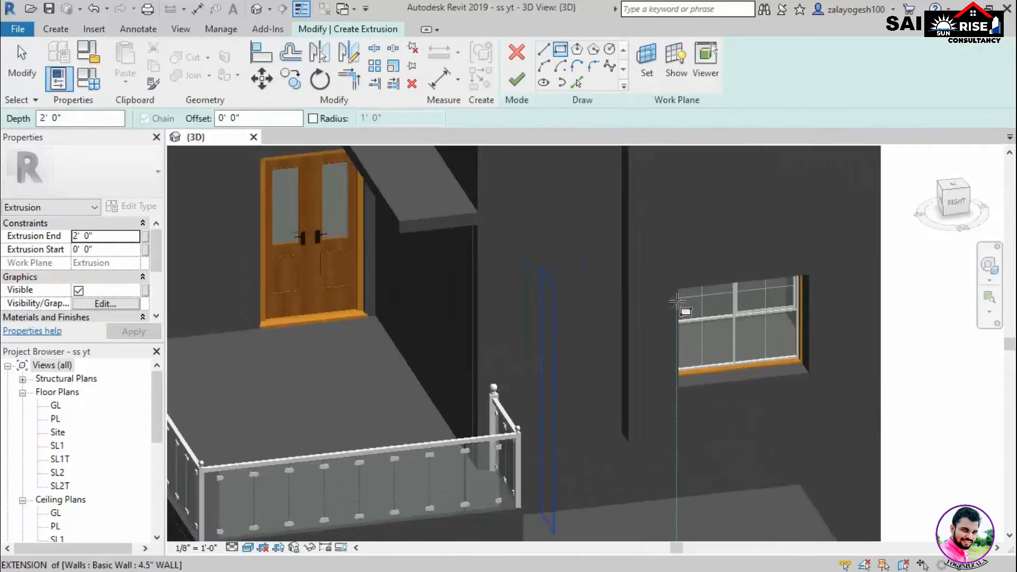
left_click(678, 289)
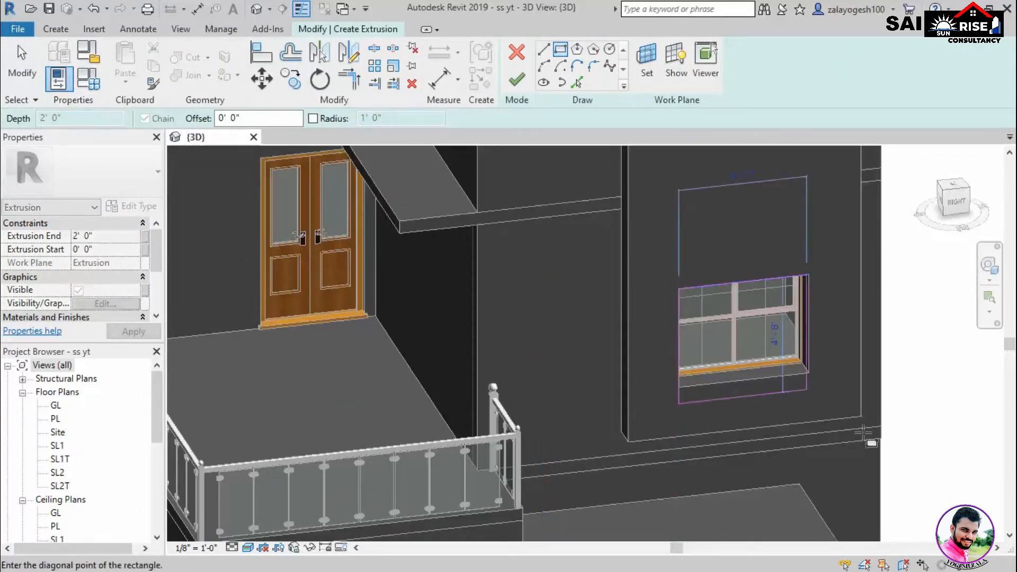
left_click(809, 373)
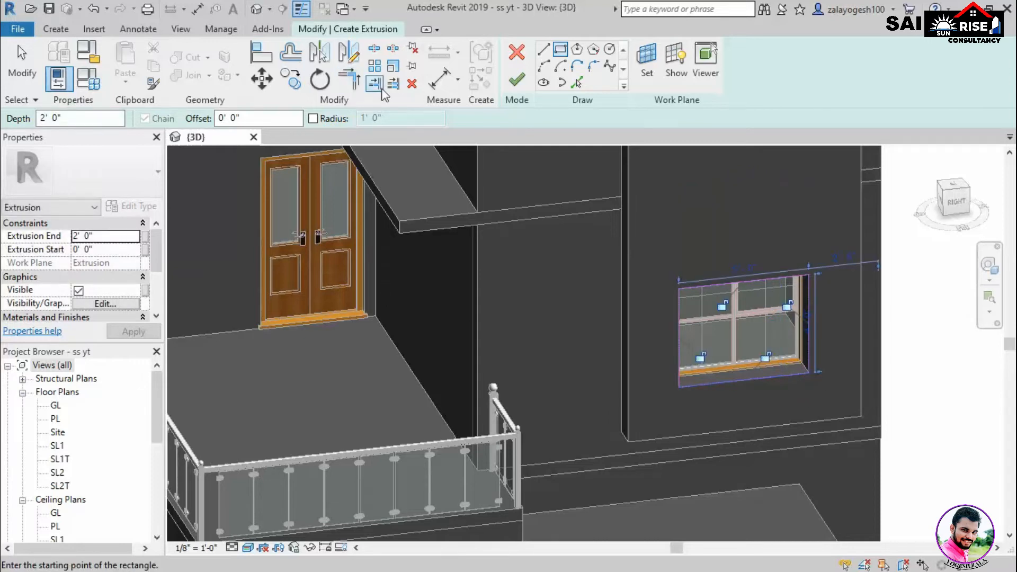
Pick sketch lines offset 2' 0" outward from the opening's top, left and bottom edges, plus one at 0' 0" offset on the wall's corner edge
left_click(576, 82)
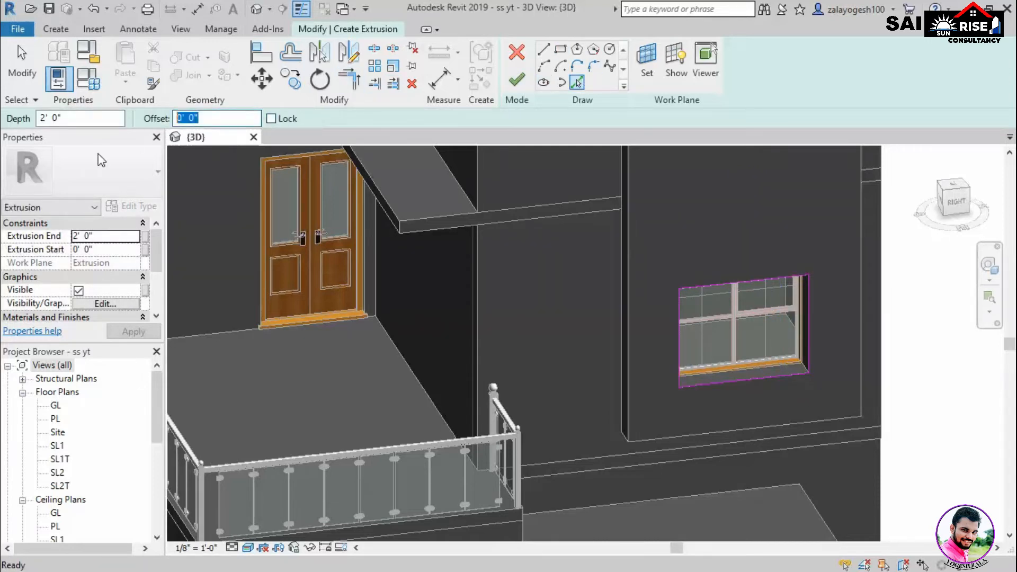
key("Return")
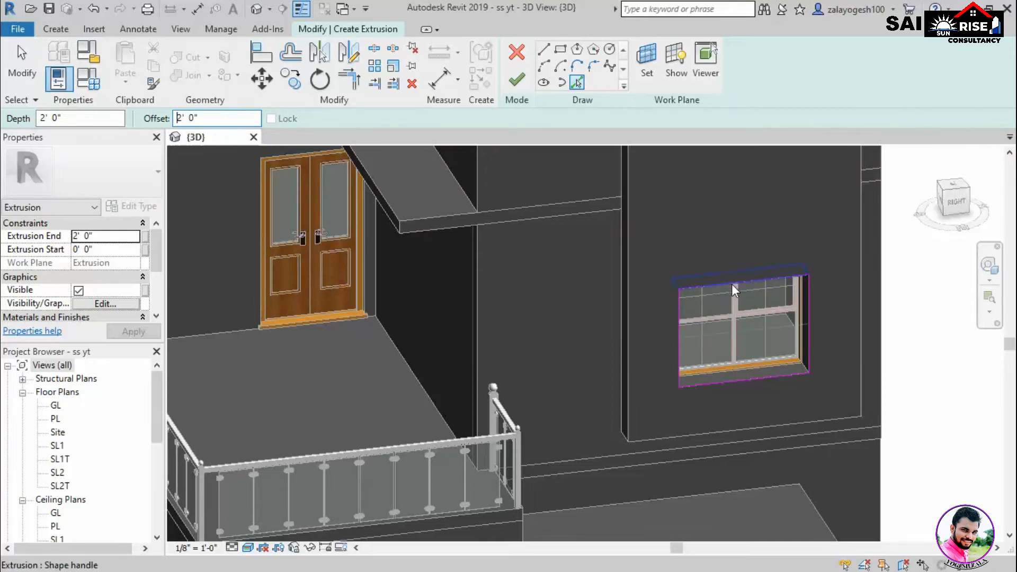
left_click(777, 279)
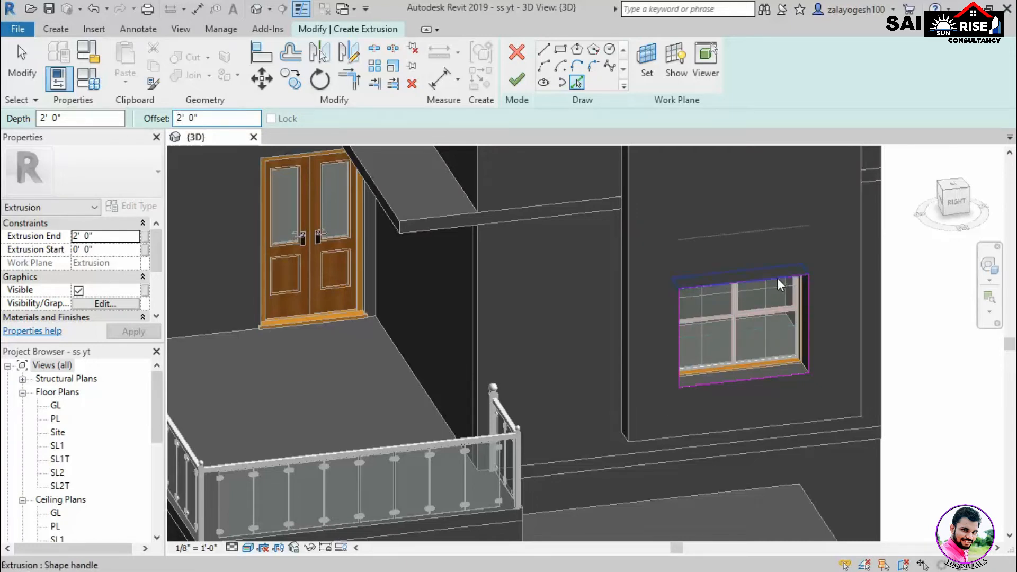
left_click(679, 342)
left_click(739, 426)
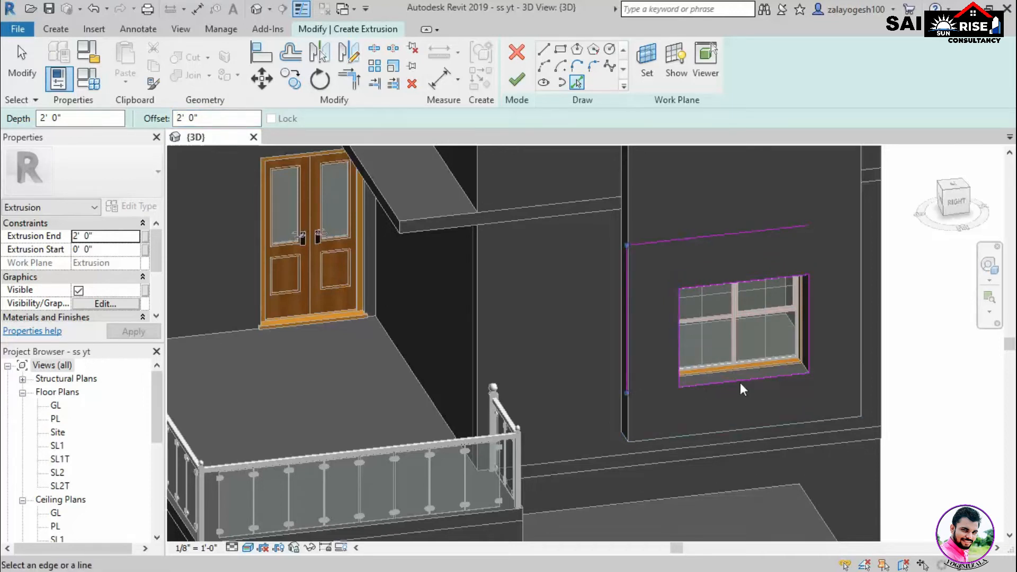
middle_click_drag(830, 400, 714, 446)
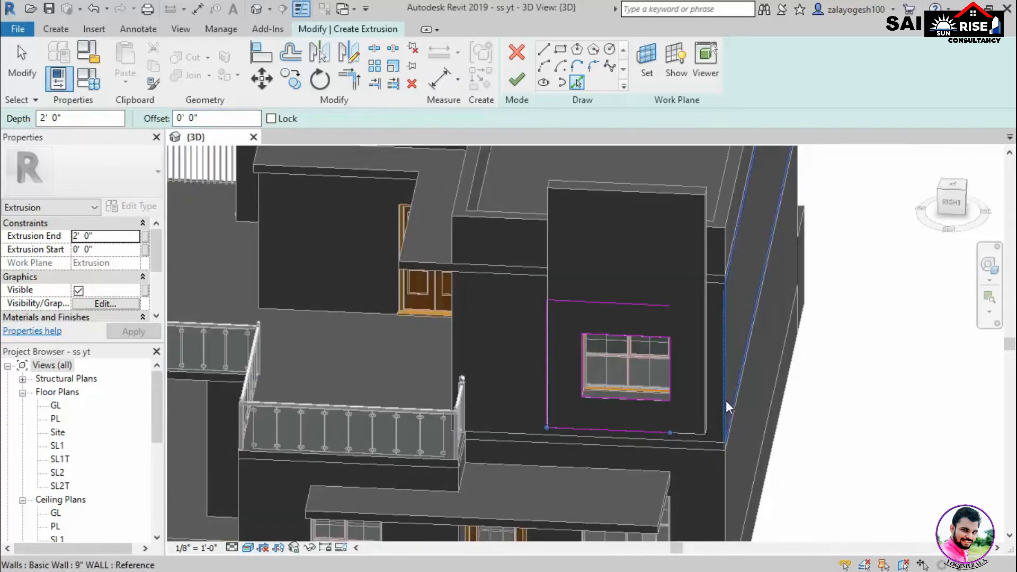
mouse_move(726, 407)
middle_mouse_down("shift")
mouse_move(738, 460)
mouse_move(740, 404)
mouse_move(724, 467)
middle_mouse_up("shift")
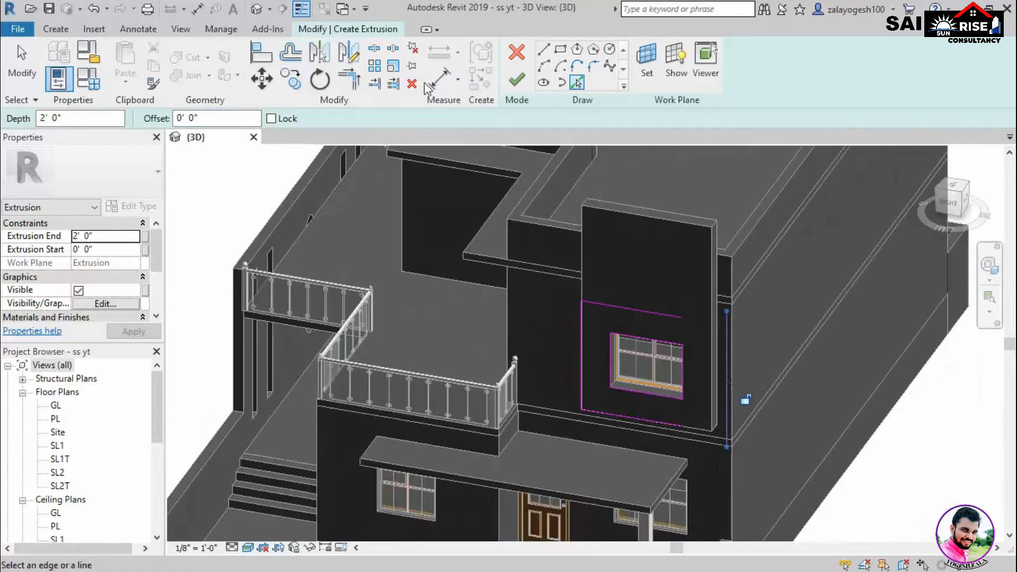
Trim the top and bottom sketch lines to the vertical line at the wall corner to close the outer boundary
key("t")
key("r")
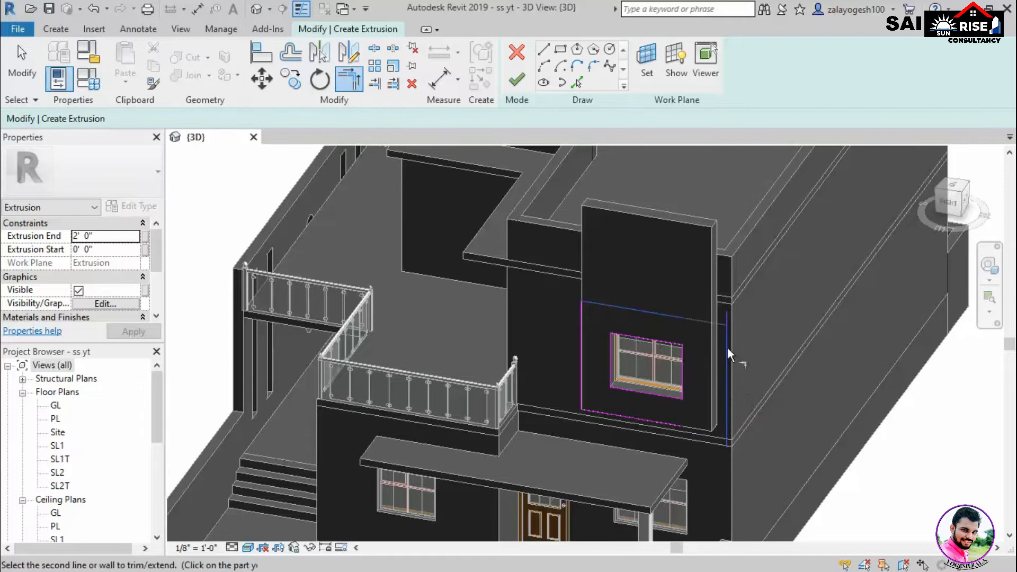
left_click(727, 351)
left_click(674, 316)
left_click(675, 424)
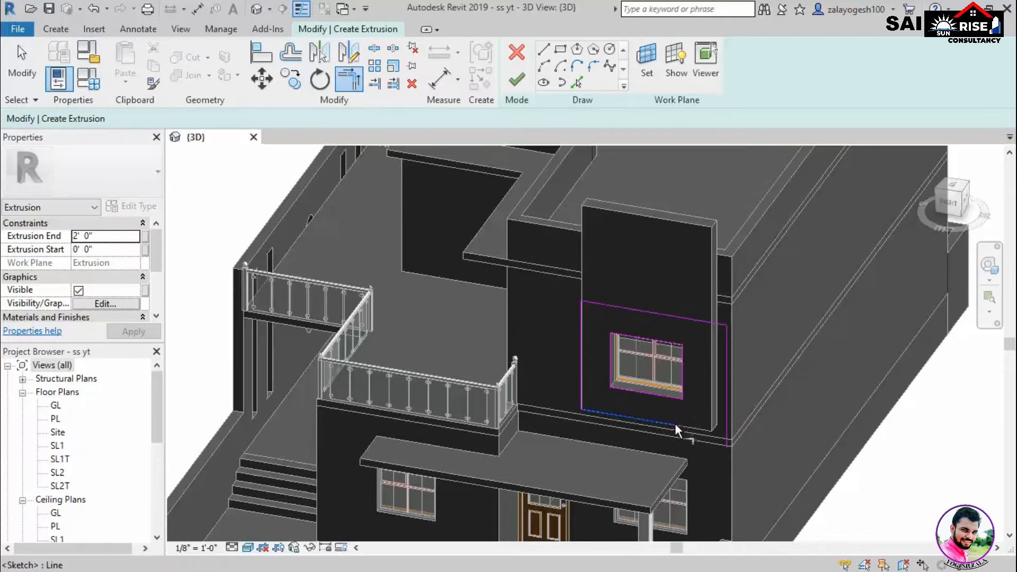
left_click(726, 395)
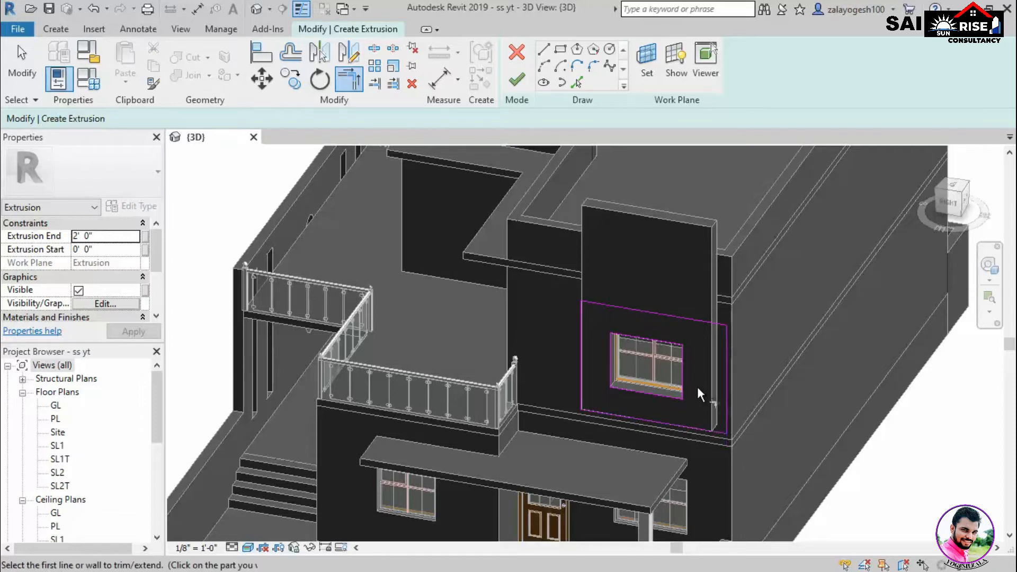
Set the second extrusion's Extrusion End to 0' 6" and finish its sketch
left_click(114, 235)
type("6")
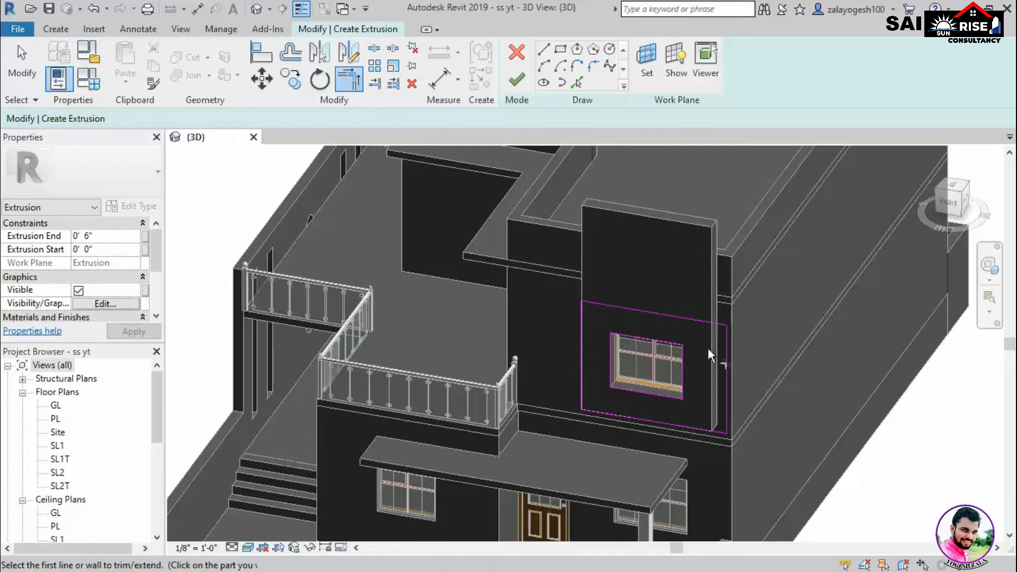
left_click(516, 84)
mouse_move(889, 517)
middle_mouse_down("shift")
mouse_move(851, 497)
mouse_move(749, 488)
mouse_move(823, 497)
middle_mouse_up("shift")
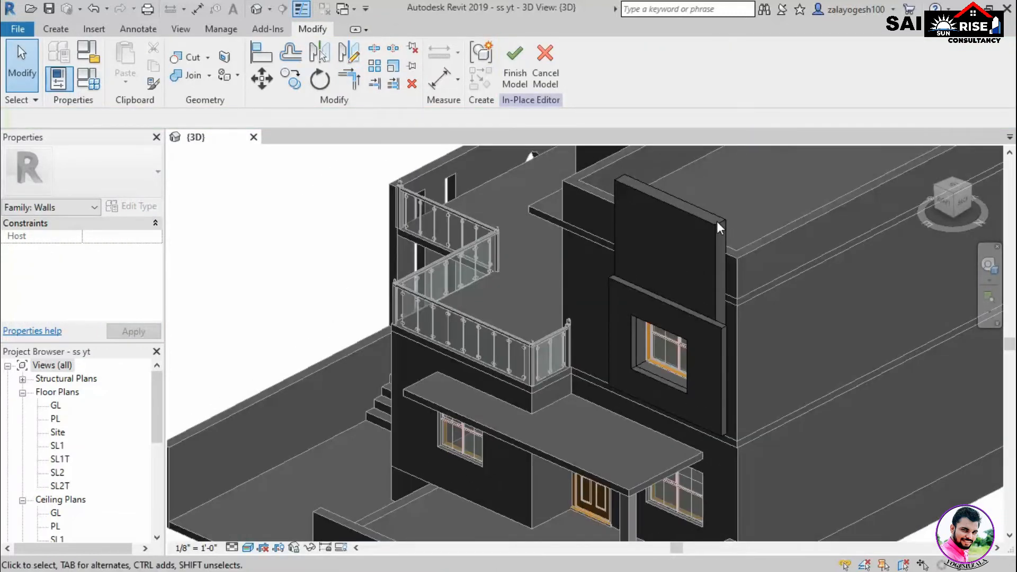
Edit the tall surround extrusion's sketch and add lines from the wall's vertical corner edge and the front frame's top edge at 0' 0" offset
left_click(717, 223)
left_click(523, 72)
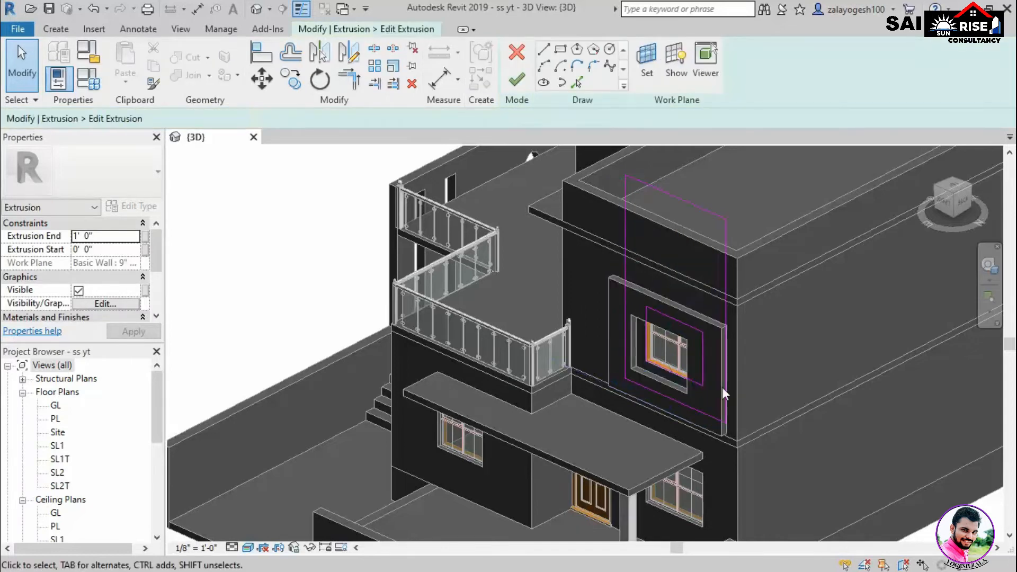
scroll(722, 386, "up", 3)
left_click(576, 82)
scroll(748, 368, "up", 2)
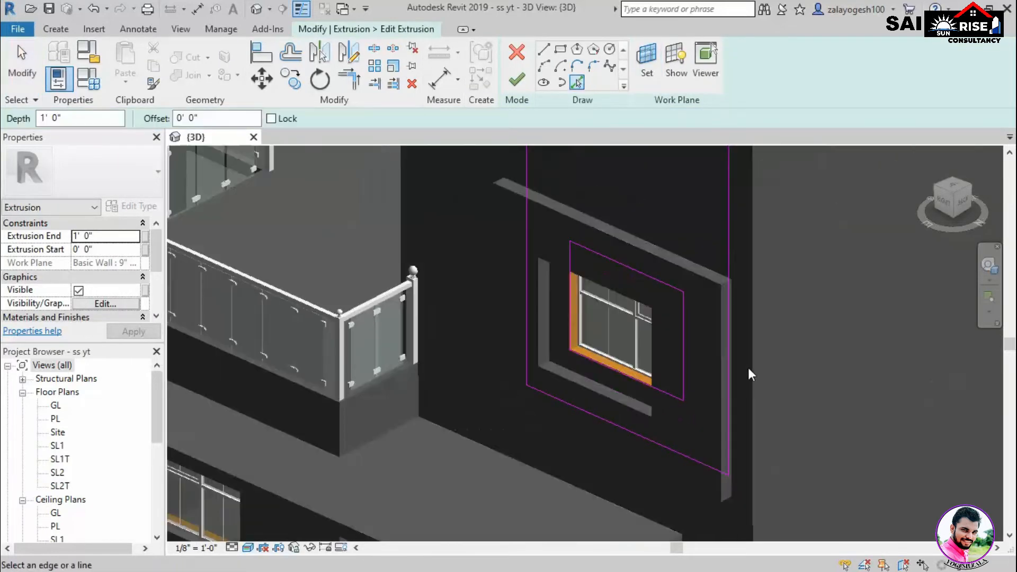
left_click(753, 373)
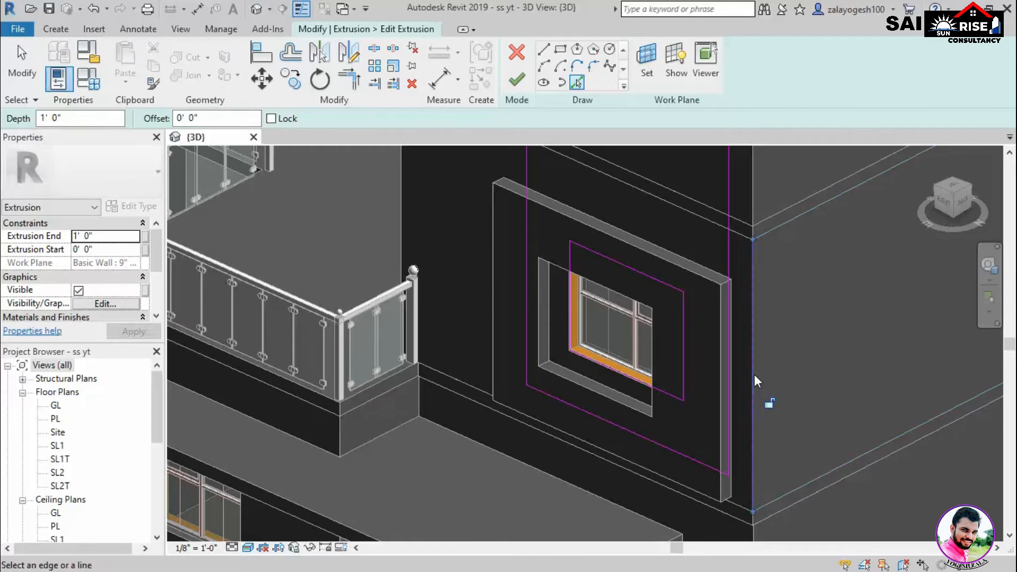
left_click(710, 273)
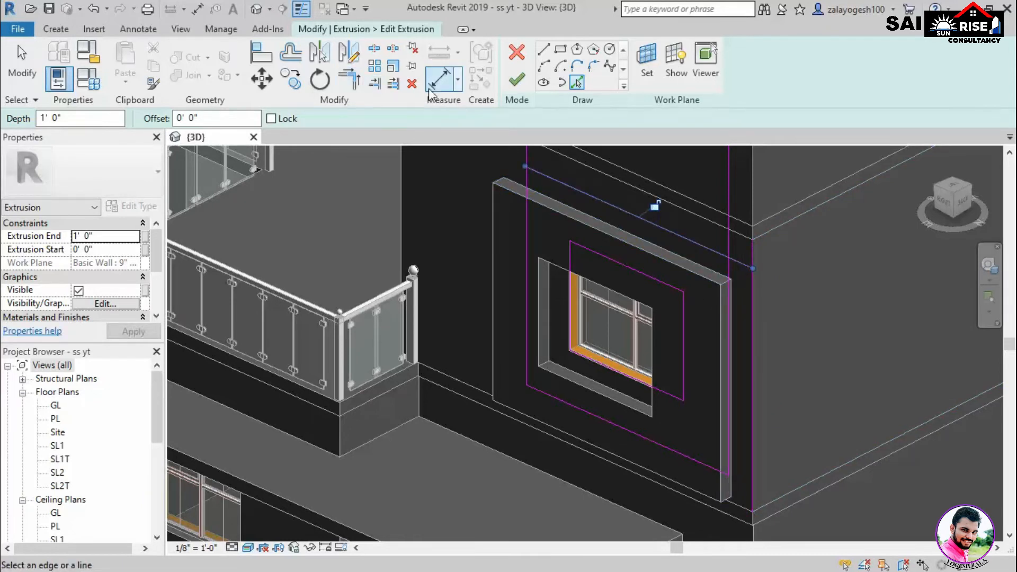
Trim the tall surround's sketch into a closed stepped outline that extends to the wall corner below the frame's top edge, and finish it
key("t")
key("r")
left_click(741, 262)
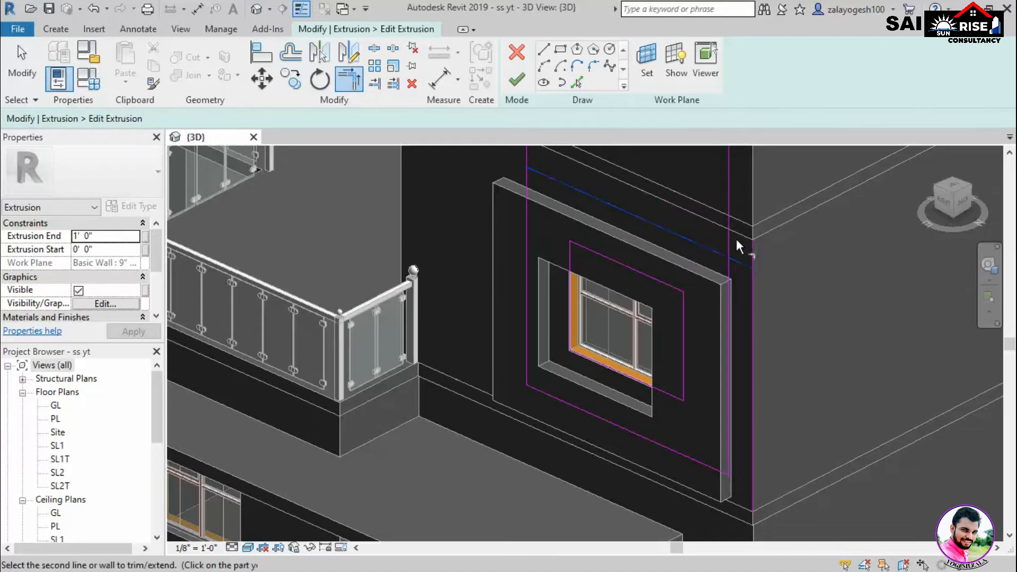
left_click(729, 234)
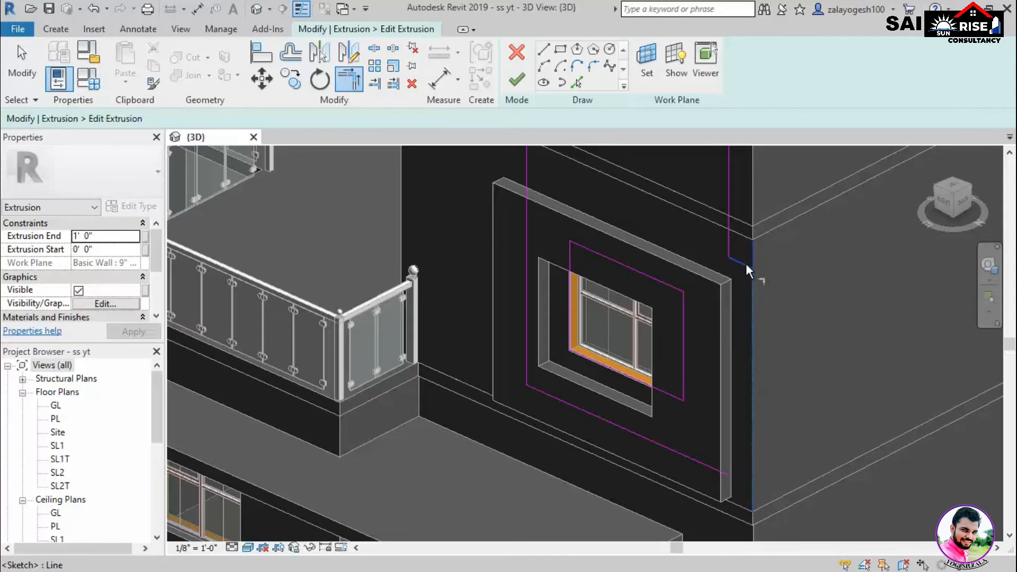
left_click(753, 398)
left_click(711, 466)
scroll(698, 421, "down", 5)
left_click(517, 80)
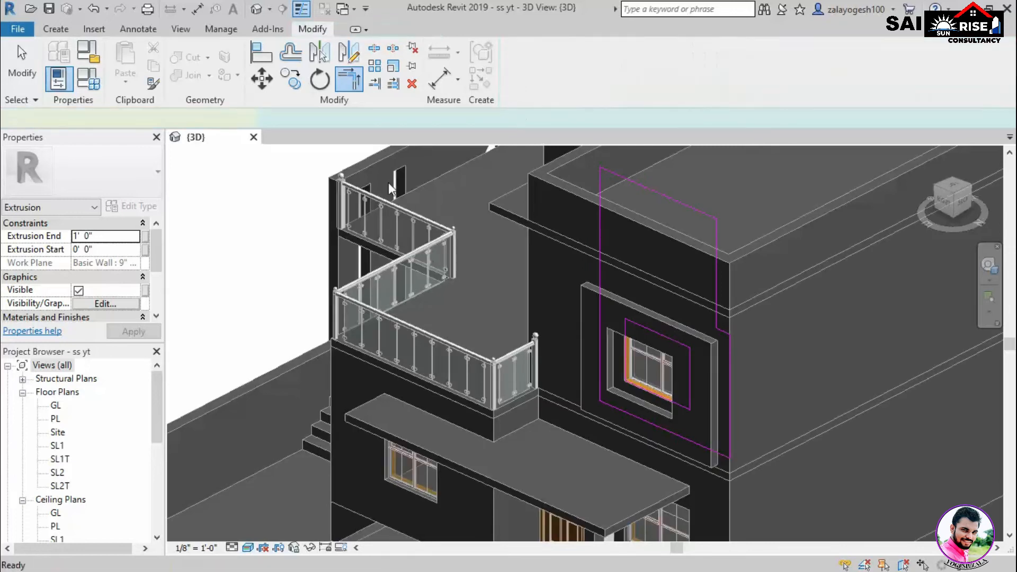
Join the geometry of the front window frame and the tall surround extrusion
scroll(703, 398, "up", 6)
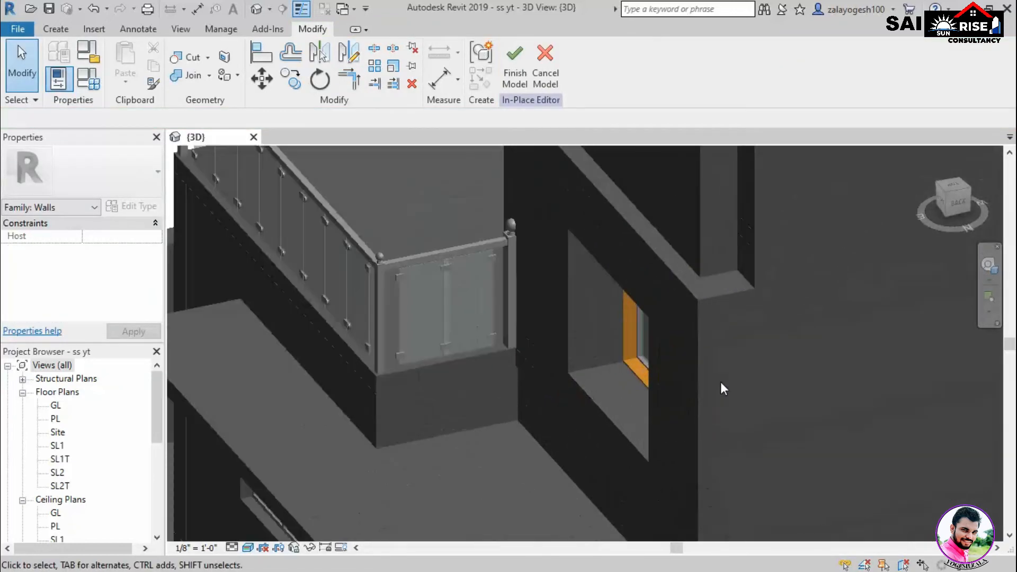
left_click(189, 75)
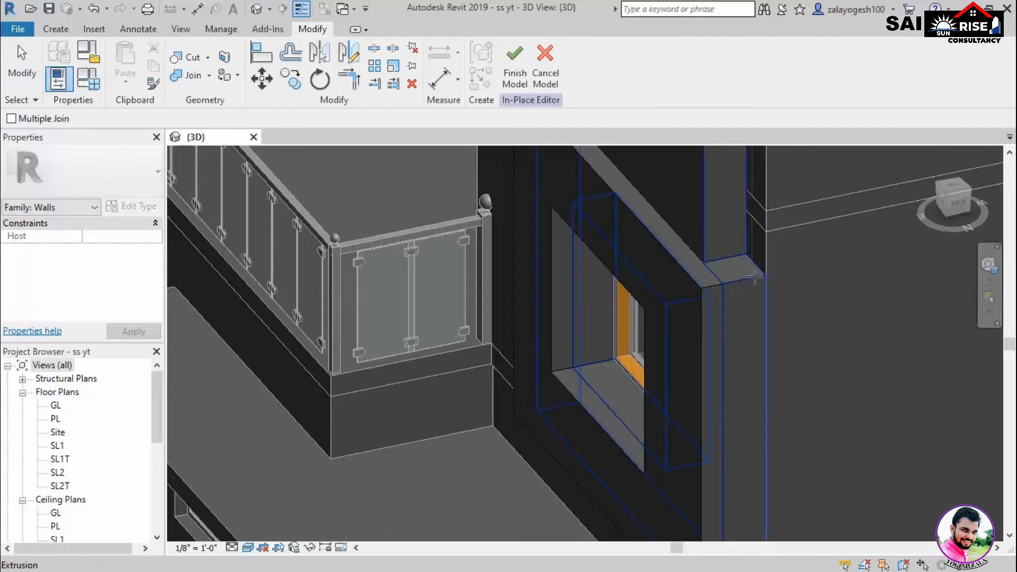
scroll(715, 288, "down", 5)
middle_click_drag(695, 380, 819, 359, "shift")
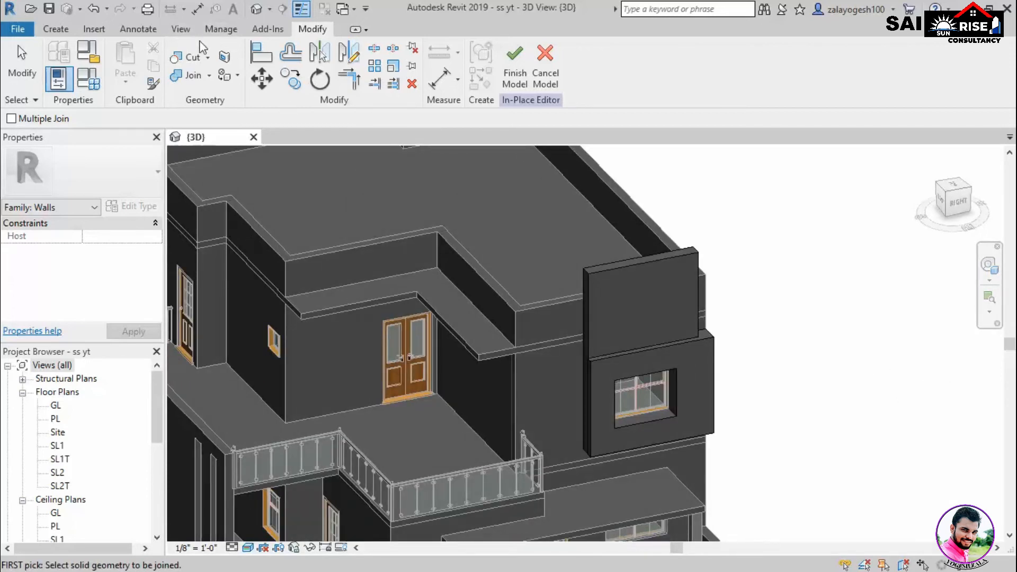
left_click(217, 29)
left_click(63, 65)
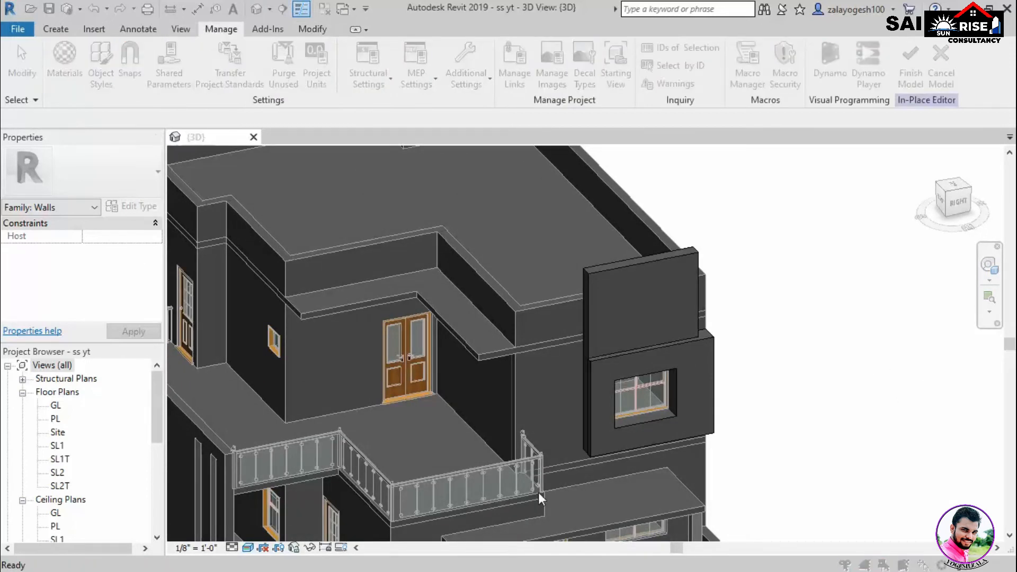
left_click(55, 444)
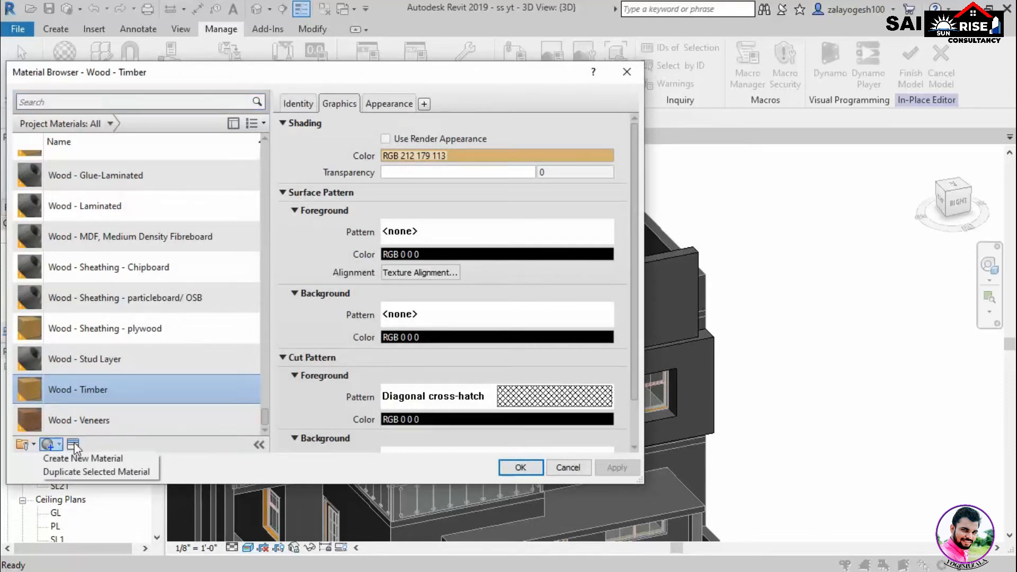
left_click(55, 444)
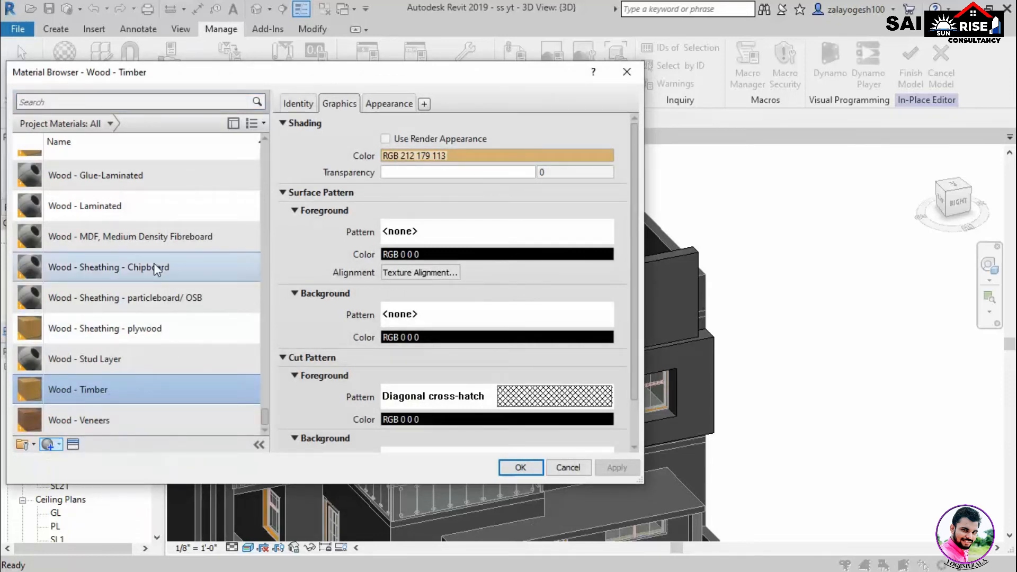
scroll(153, 263, "up", 1)
scroll(67, 373, "down", 1)
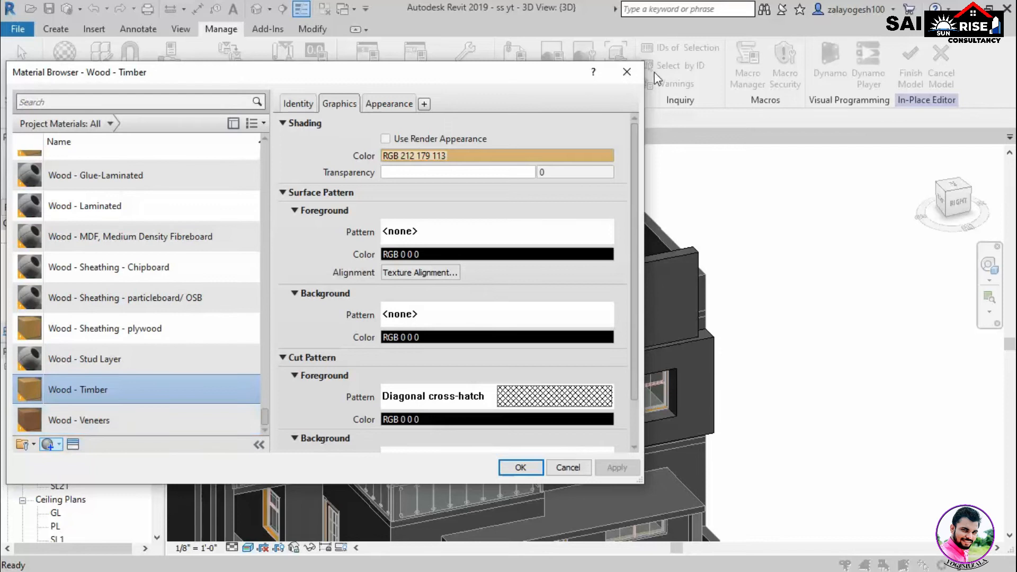
left_click(622, 72)
Create a new project material and name it m1
left_click(62, 69)
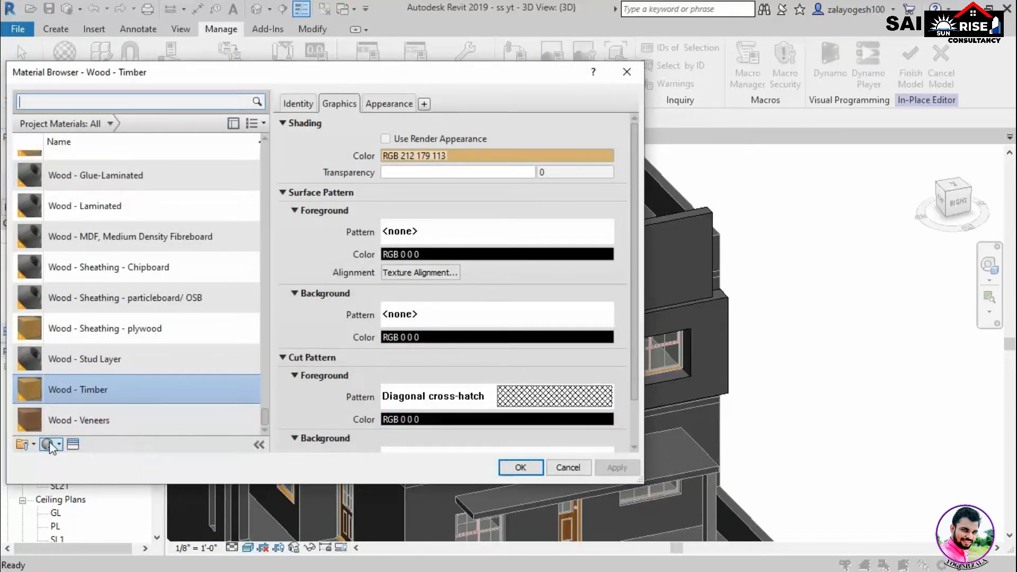
left_click(51, 444)
left_click(80, 462)
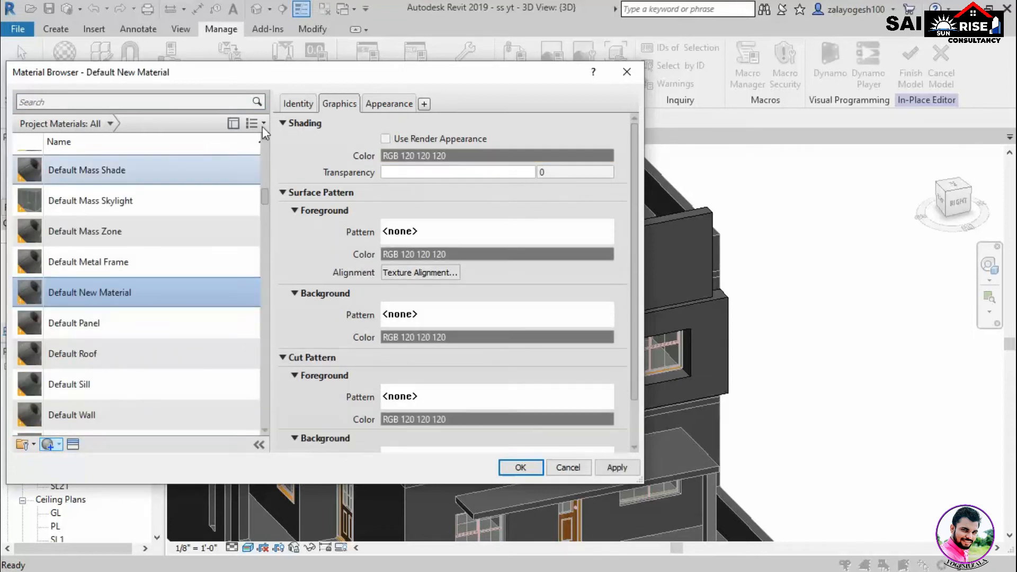
left_click(298, 104)
left_click(489, 124)
type("m1")
Set material m1's appearance colour to dark brown, RGB 84 43 35
left_click(394, 103)
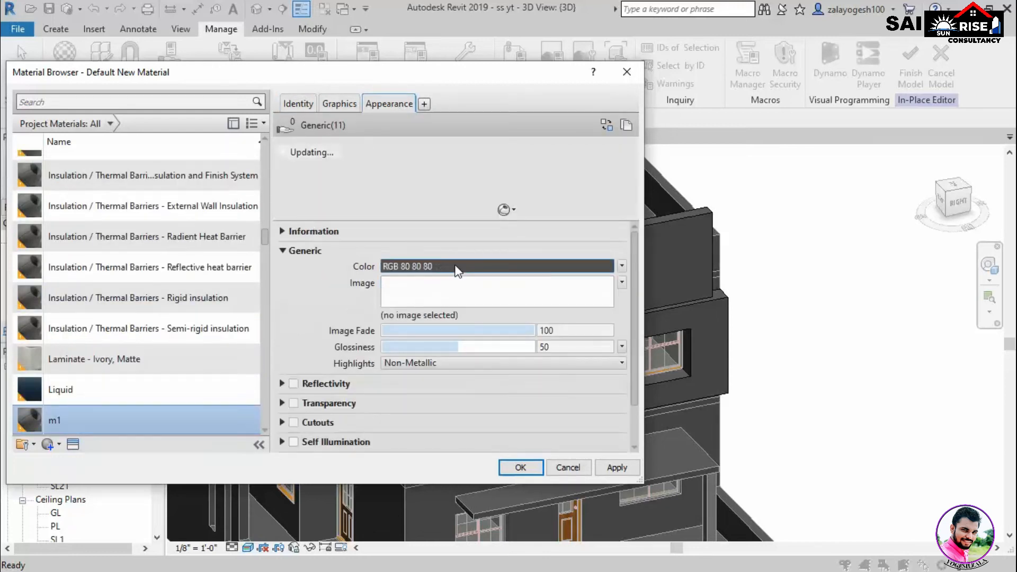
left_click(457, 266)
left_click(468, 214)
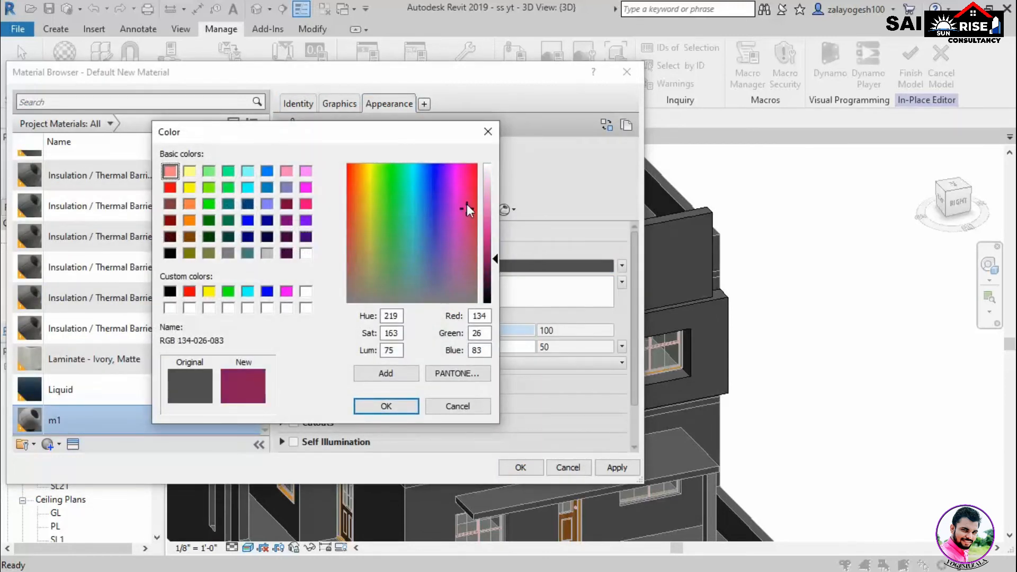
left_click(399, 211)
left_click(352, 245)
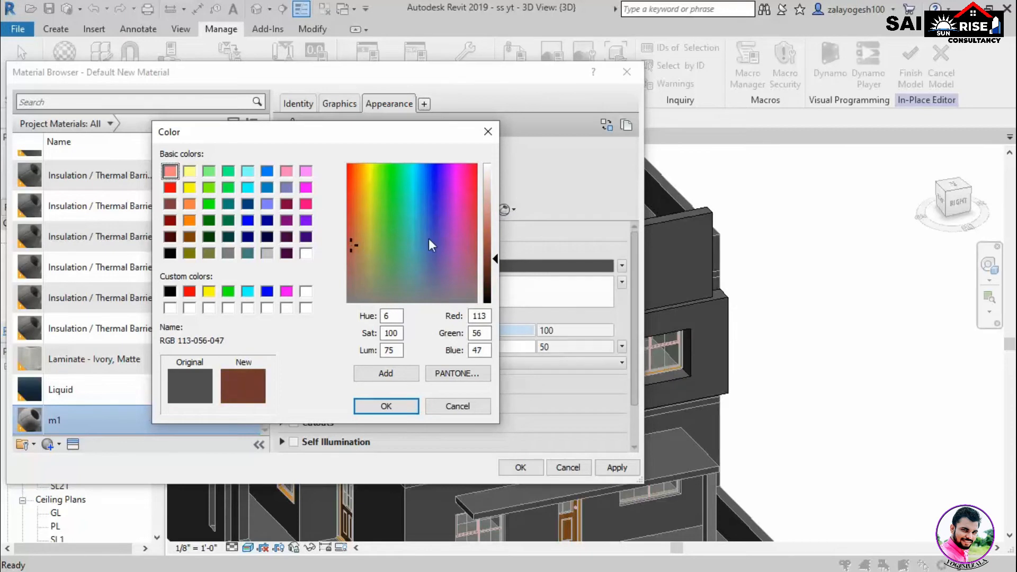
left_click_drag(498, 258, 494, 270)
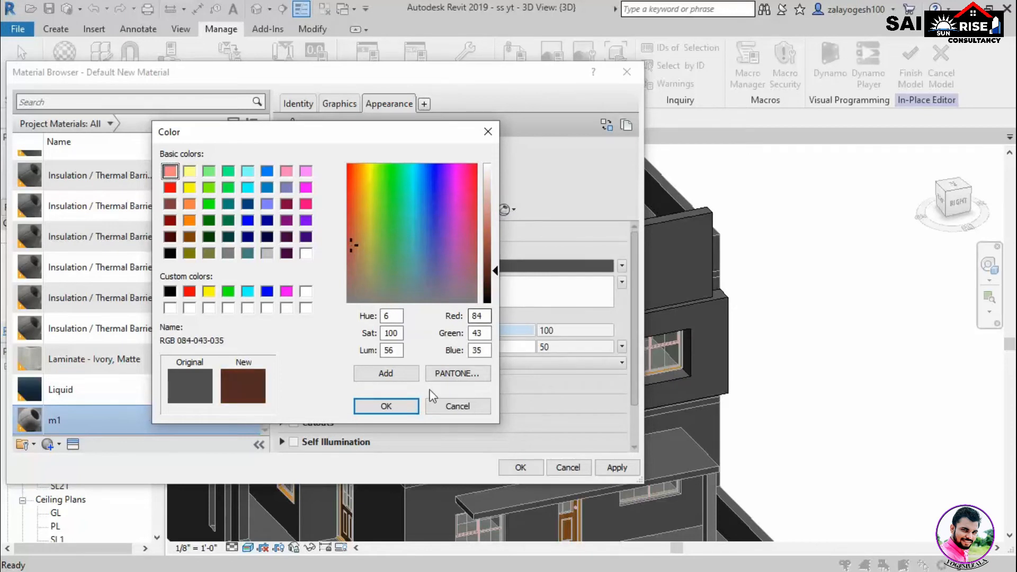
left_click(386, 405)
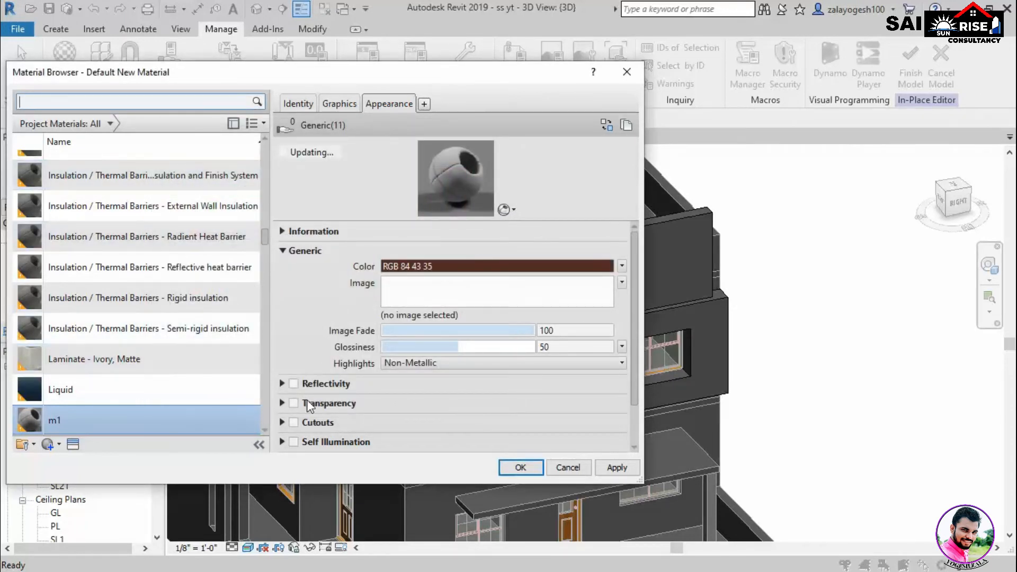
Create a second new project material and name it m2
left_click(59, 444)
left_click(84, 462)
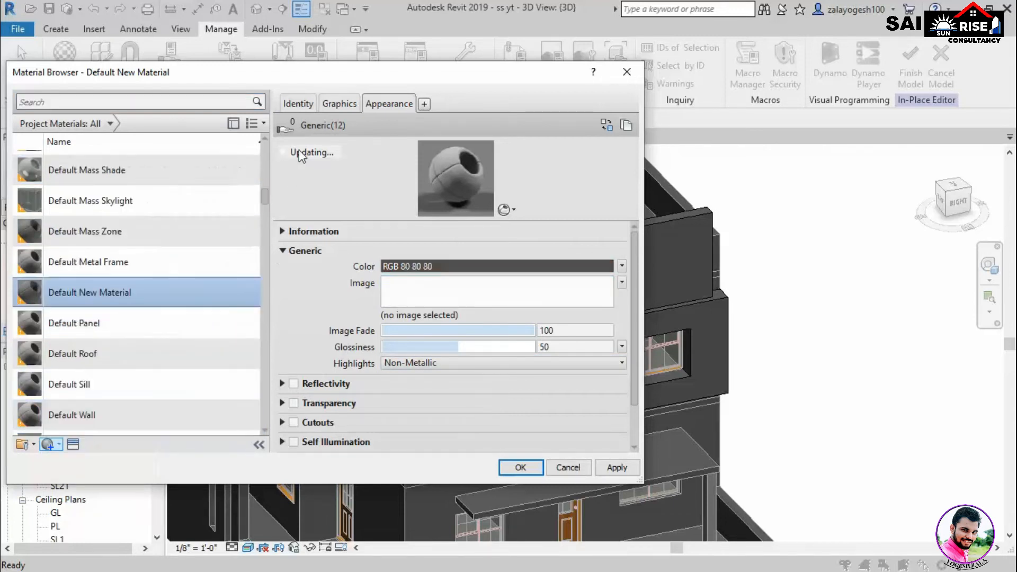
left_click(298, 104)
left_click(484, 125)
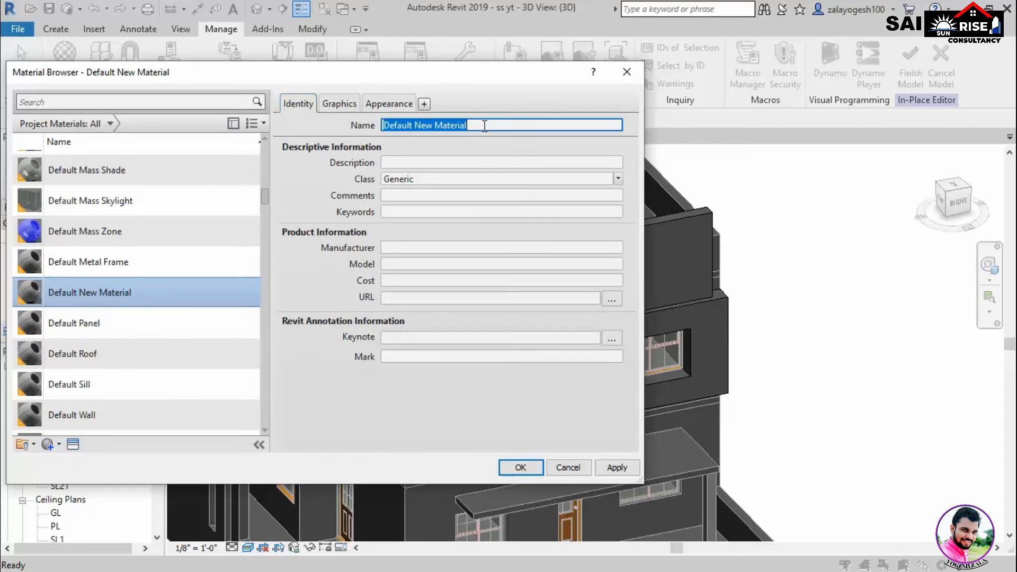
type("m2")
key("Return")
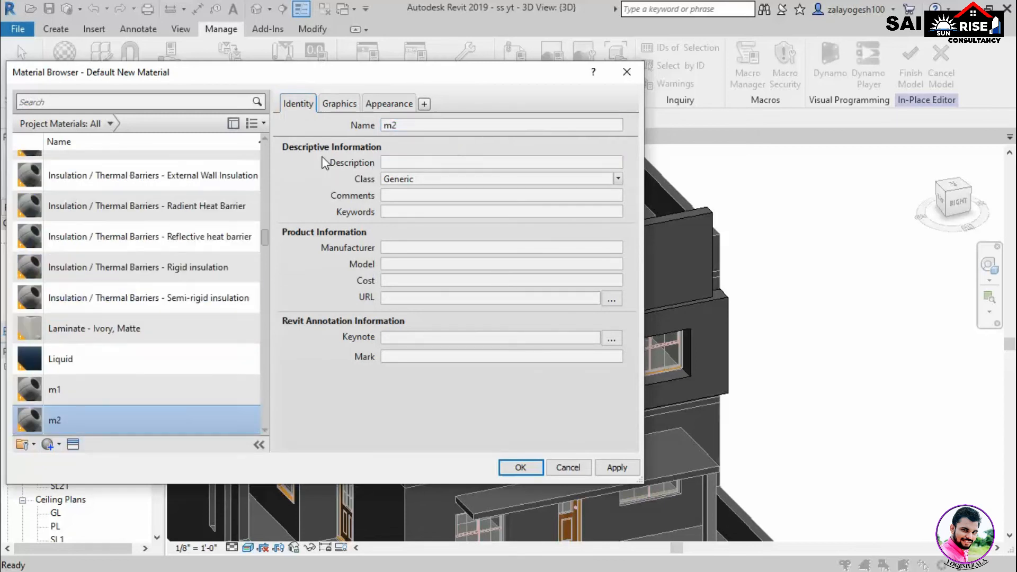
Set material m2's appearance colour to olive green, RGB 91 109 58, and accept the material changes
left_click(390, 104)
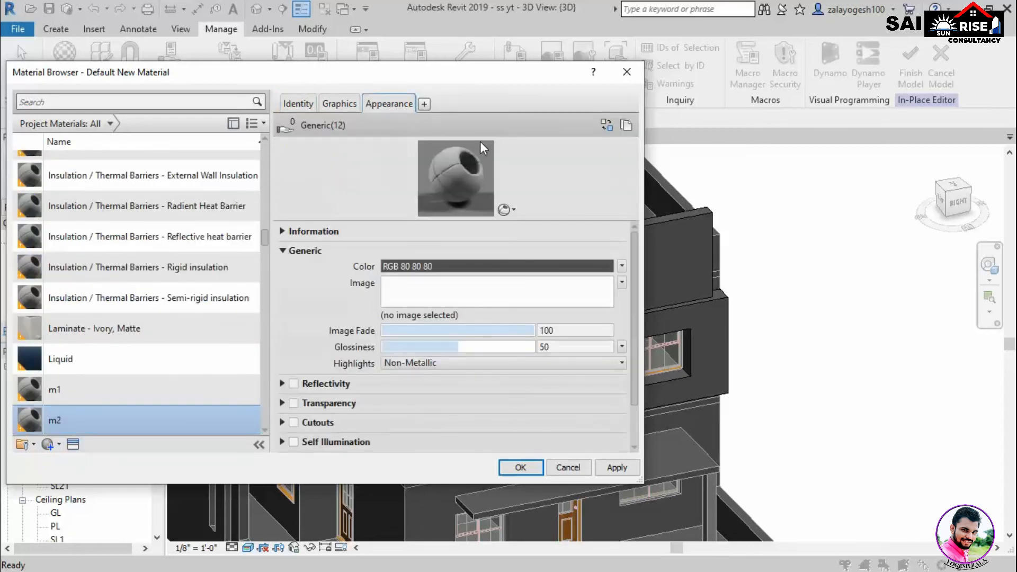
left_click(449, 266)
left_click_drag(349, 302, 383, 275)
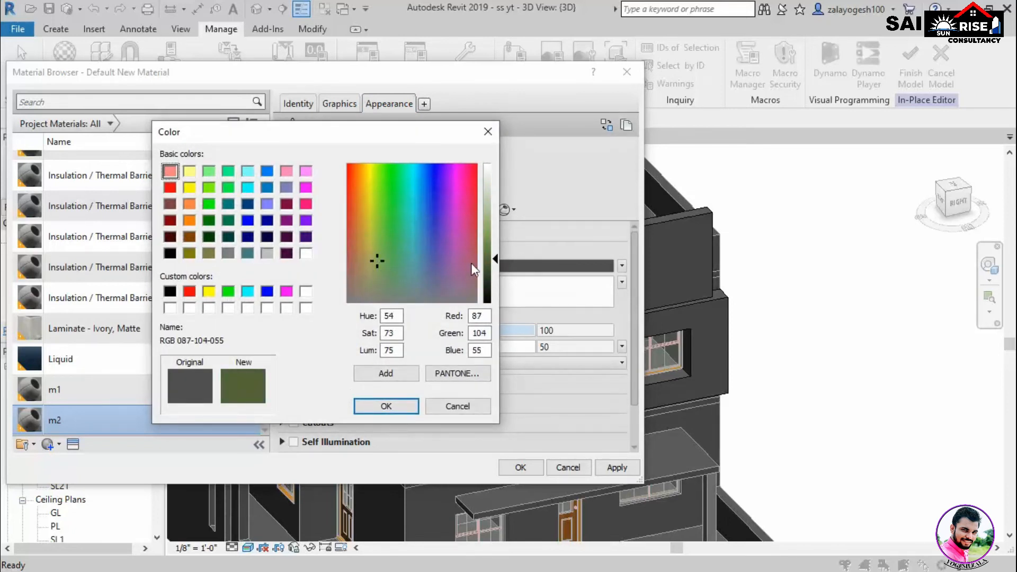
left_click_drag(493, 258, 493, 256)
left_click(386, 406)
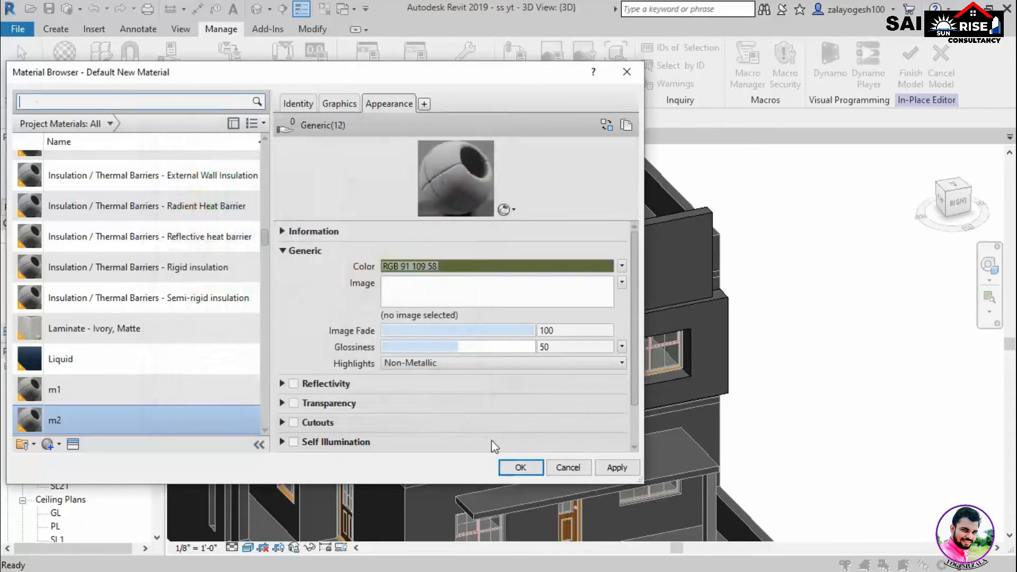
left_click(522, 468)
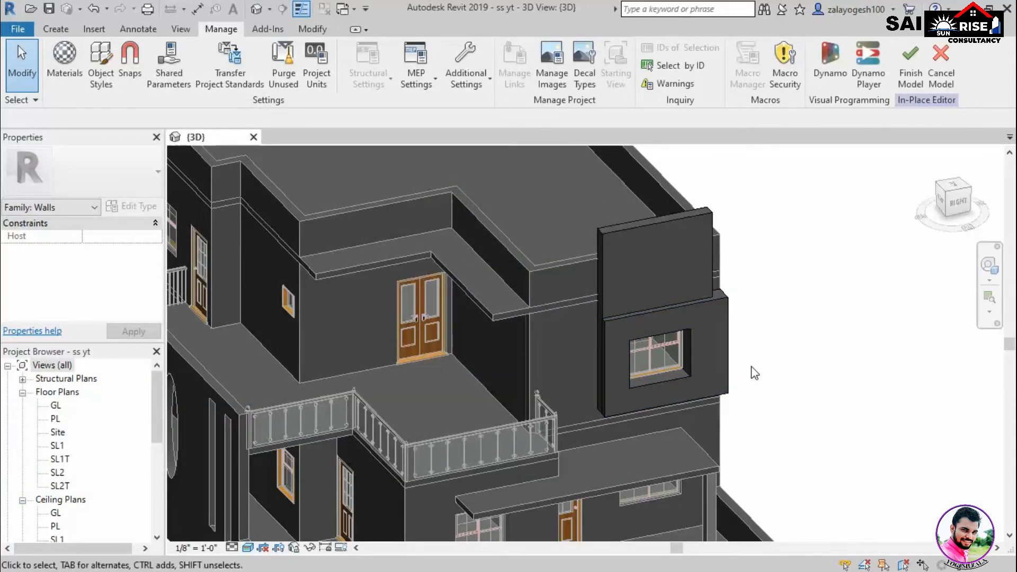
Paint the front window frame's front face, outer sides and window reveals with material m2
key("p")
key("t")
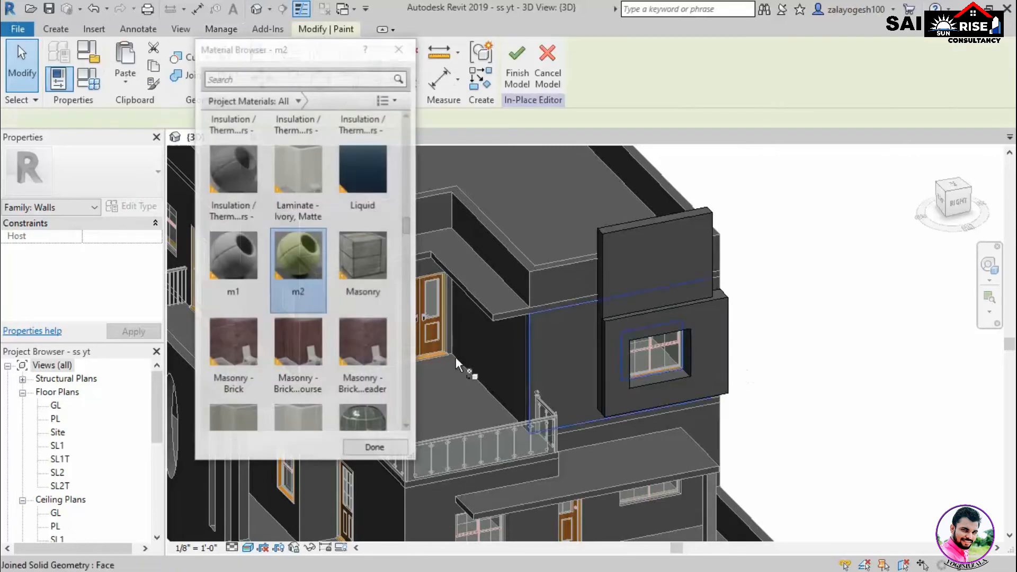
left_click(701, 315)
scroll(677, 330, "up", 6)
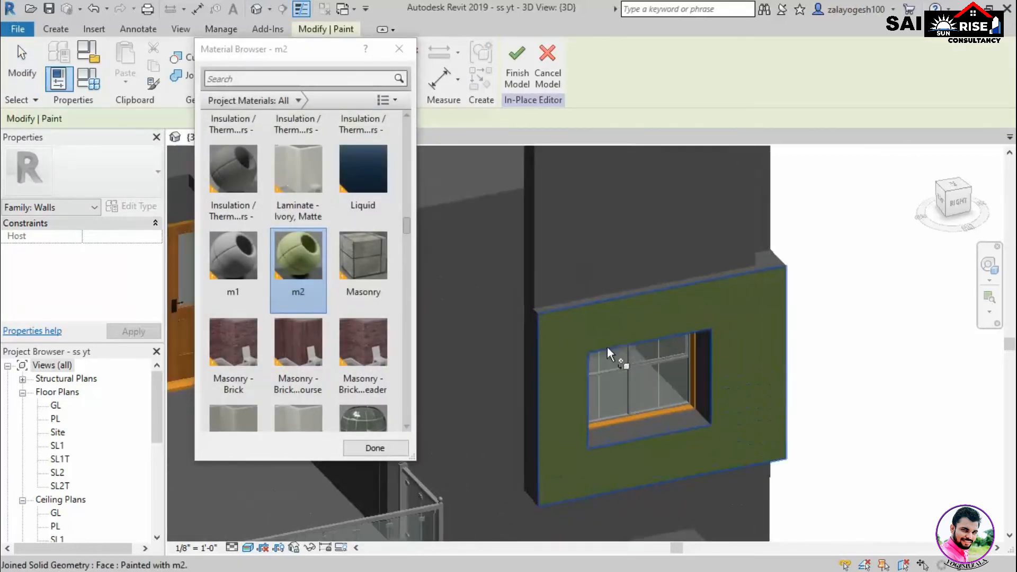
left_click(678, 273)
scroll(728, 303, "down", 4)
middle_click_drag(789, 363, 630, 333, "shift")
left_click(809, 314)
mouse_move(809, 314)
middle_mouse_down("shift")
mouse_move(771, 408)
mouse_move(909, 389)
middle_mouse_up("shift")
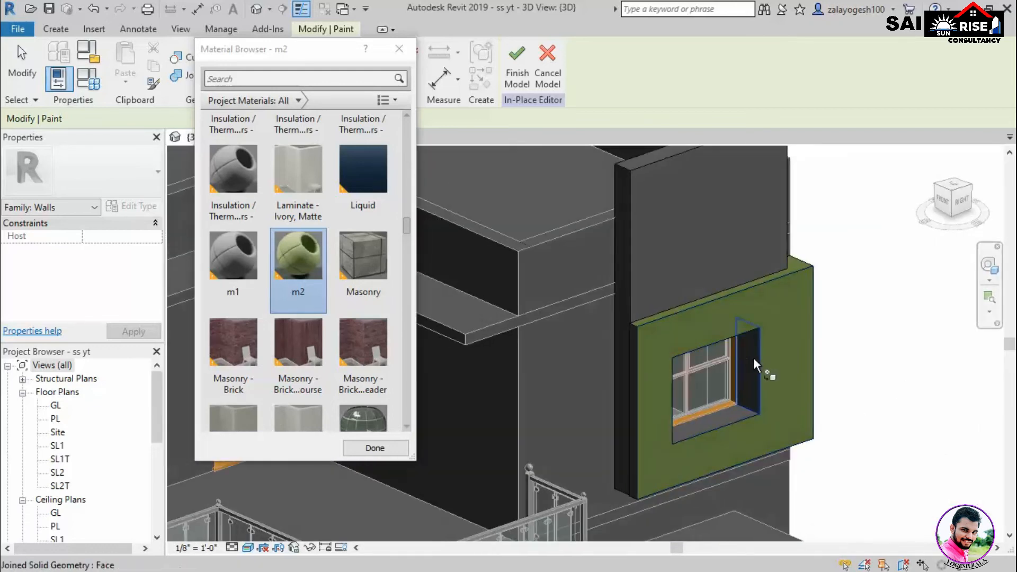
middle_click_drag(726, 411, 717, 290, "shift")
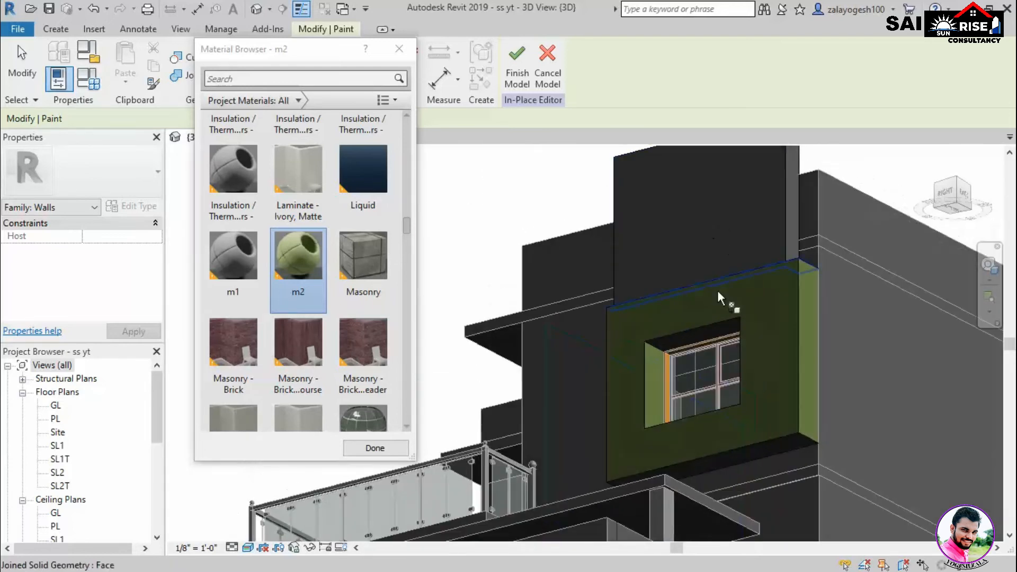
Paint the tall surround's front face and exposed edge faces with material m1, and end painting
left_click(240, 268)
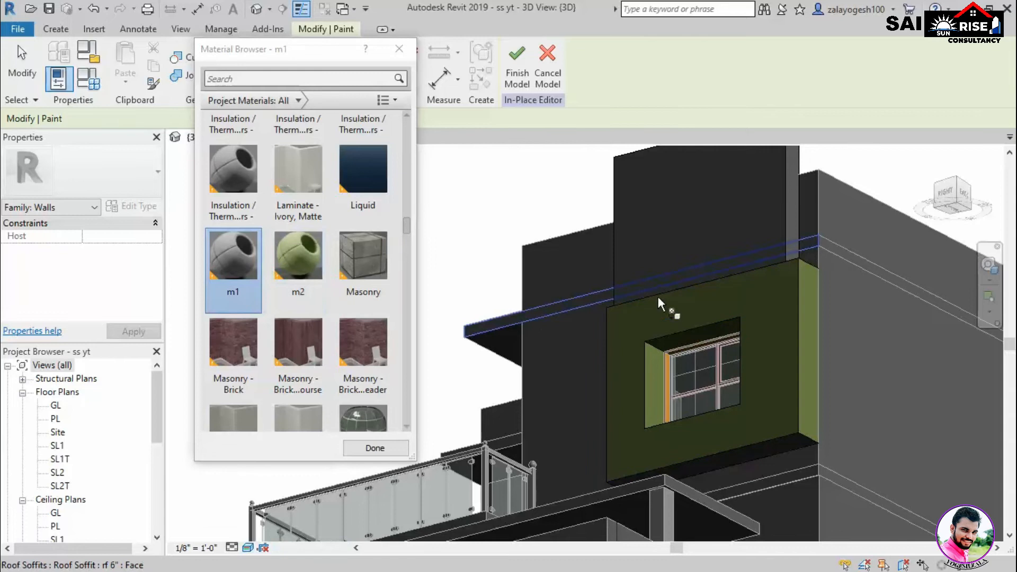
left_click(741, 246)
middle_click_drag(741, 247, 700, 403, "shift")
scroll(700, 403, "down", 2)
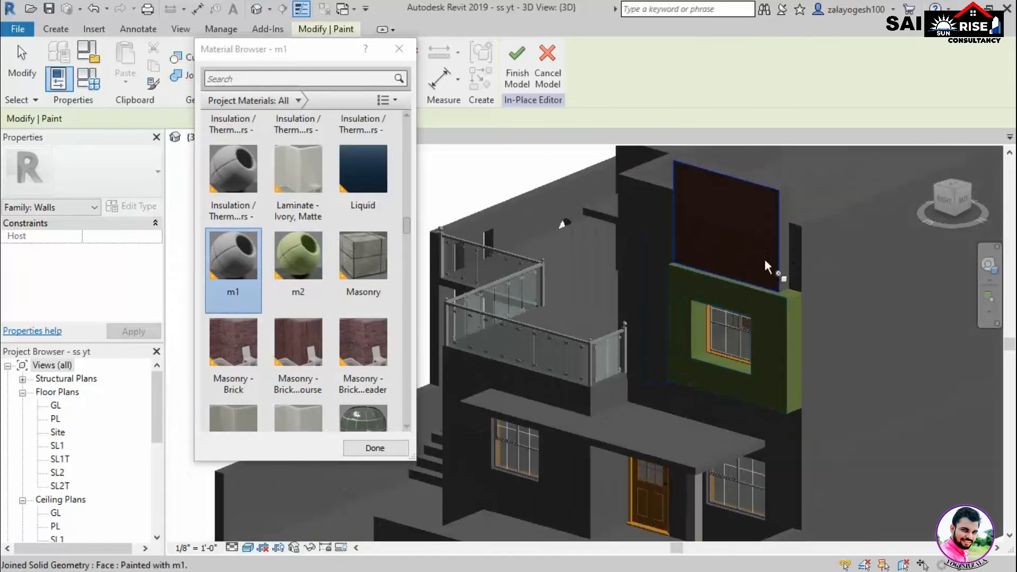
middle_click_drag(765, 259, 780, 329, "shift")
mouse_move(751, 265)
middle_mouse_down("shift")
mouse_move(811, 375)
mouse_move(750, 304)
middle_mouse_up("shift")
left_click(749, 303)
middle_click_drag(612, 320, 757, 389, "shift")
left_click(697, 473)
mouse_move(703, 426)
middle_mouse_down("shift")
mouse_move(704, 453)
mouse_move(592, 403)
mouse_move(721, 334)
mouse_move(719, 304)
middle_mouse_up("shift")
key("Escape")
Start a void extrusion and pick the green window frame's front face as its work plane
scroll(735, 389, "up", 3)
scroll(682, 414, "down", 2)
scroll(697, 430, "up", 1)
middle_click_drag(697, 429, 772, 364)
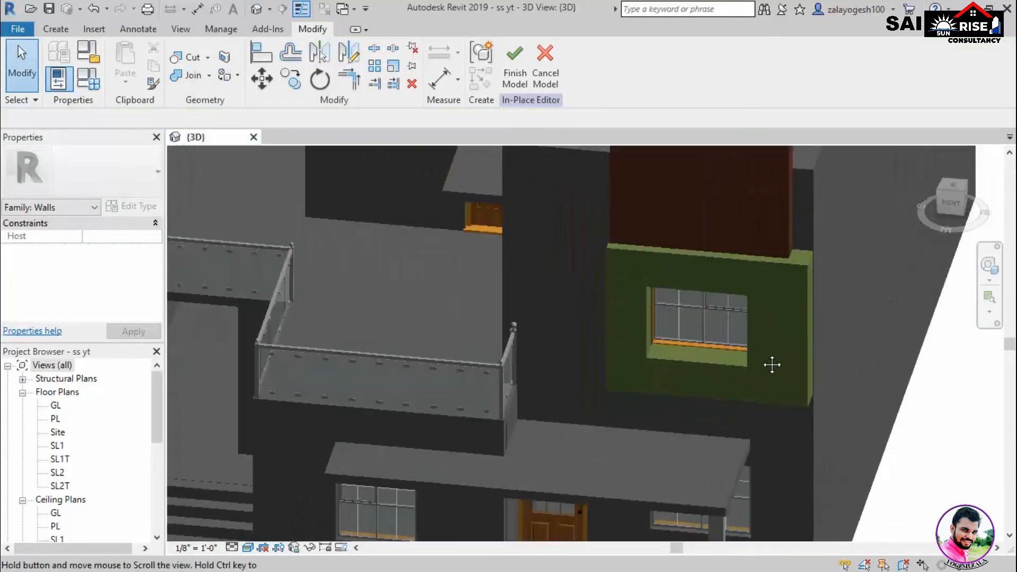
middle_click_drag(711, 377, 785, 344, "shift")
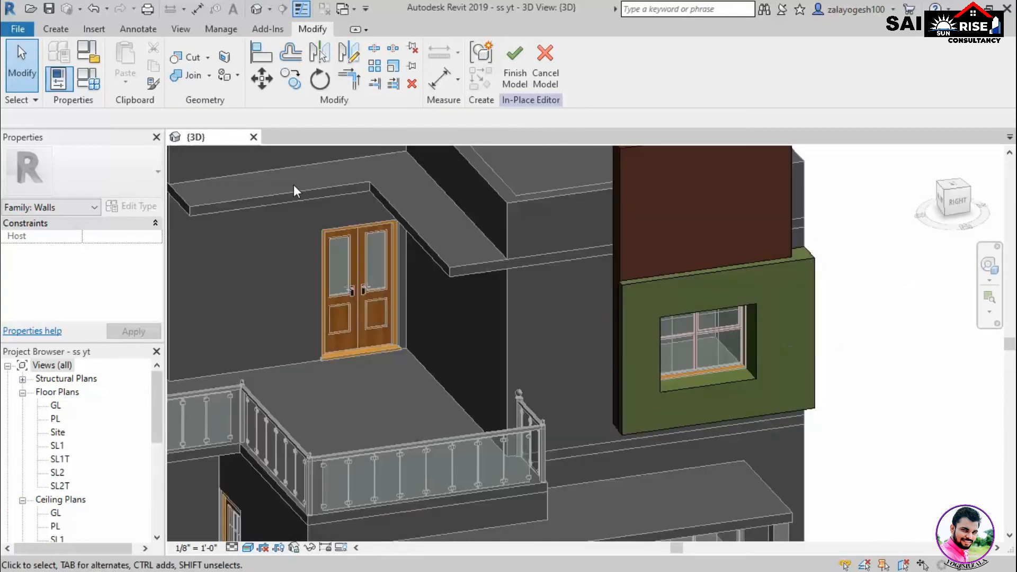
left_click(72, 30)
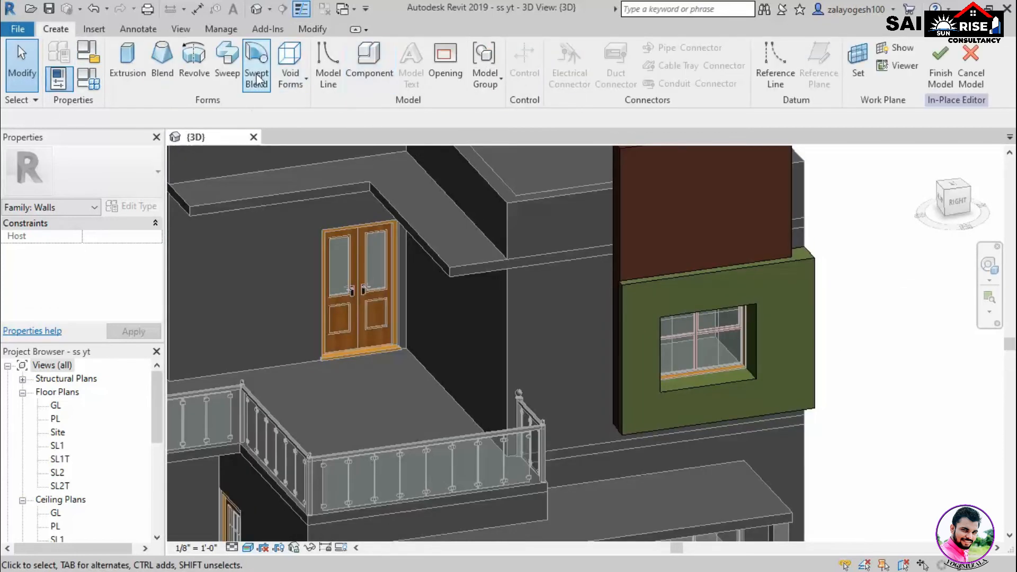
left_click(290, 66)
left_click(272, 106)
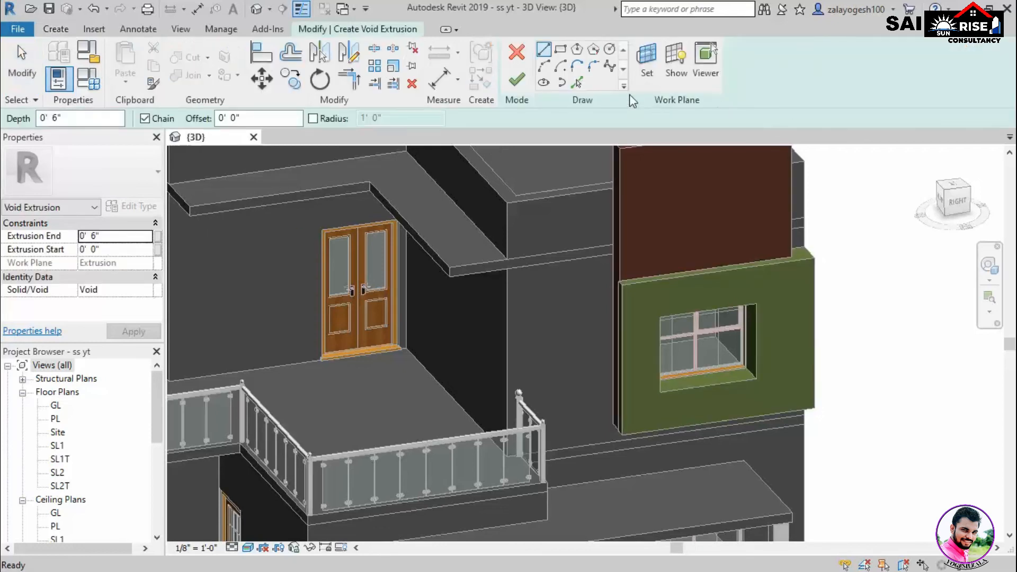
left_click(648, 69)
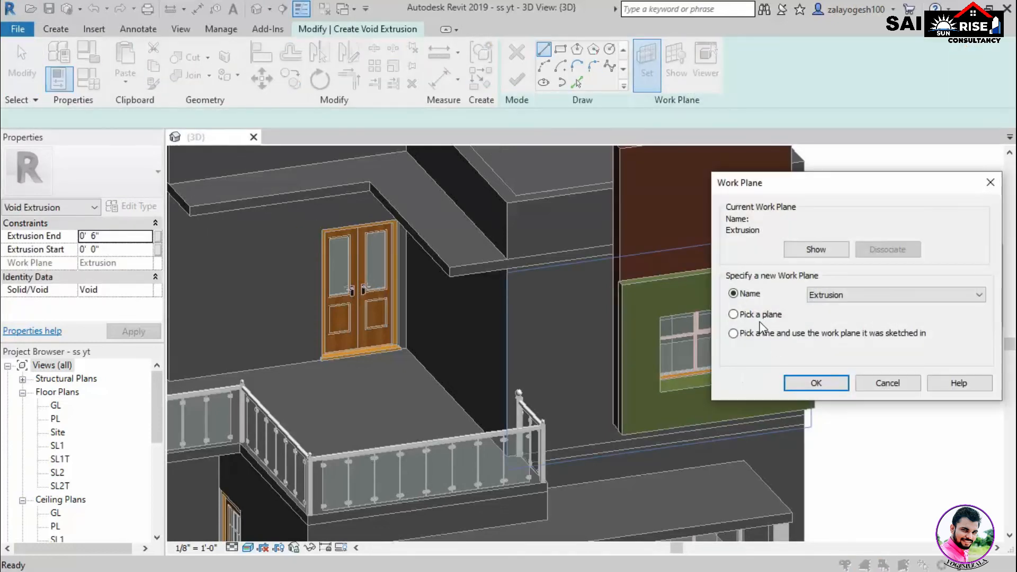
left_click(803, 384)
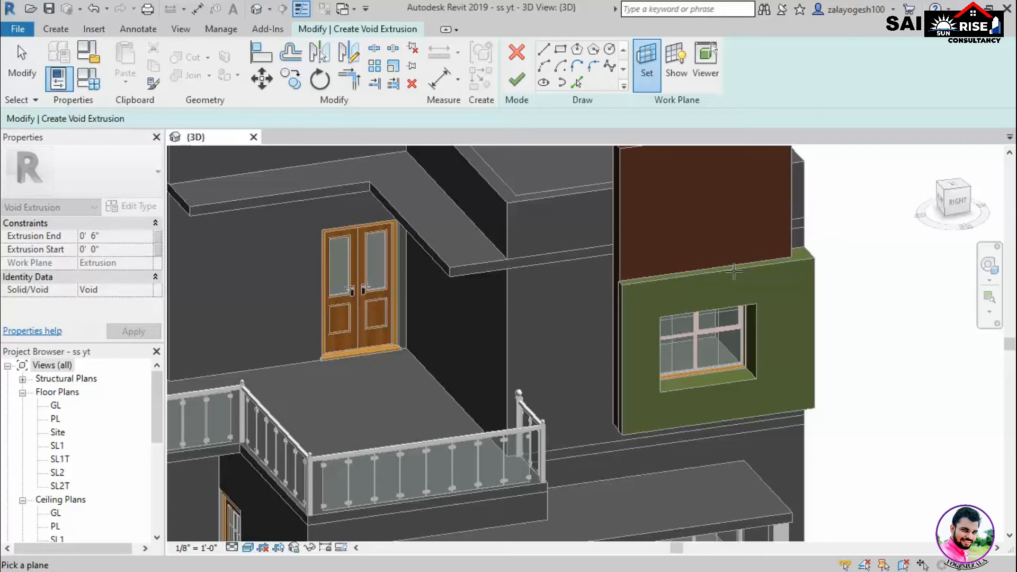
left_click(734, 271)
left_click(677, 73)
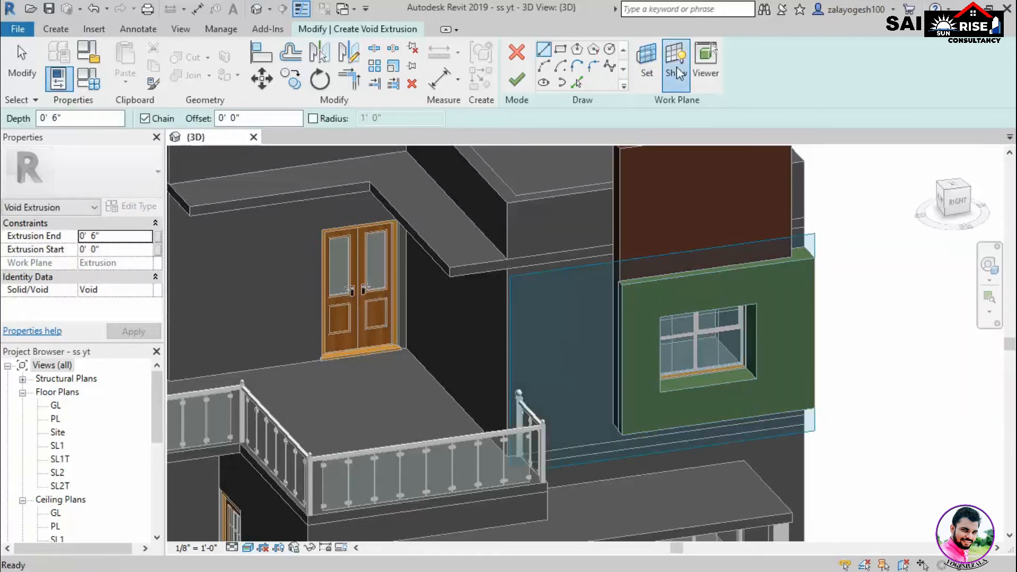
Sketch a closed crescent from two arcs on the green frame, beside the window's upper corner
left_click(543, 66)
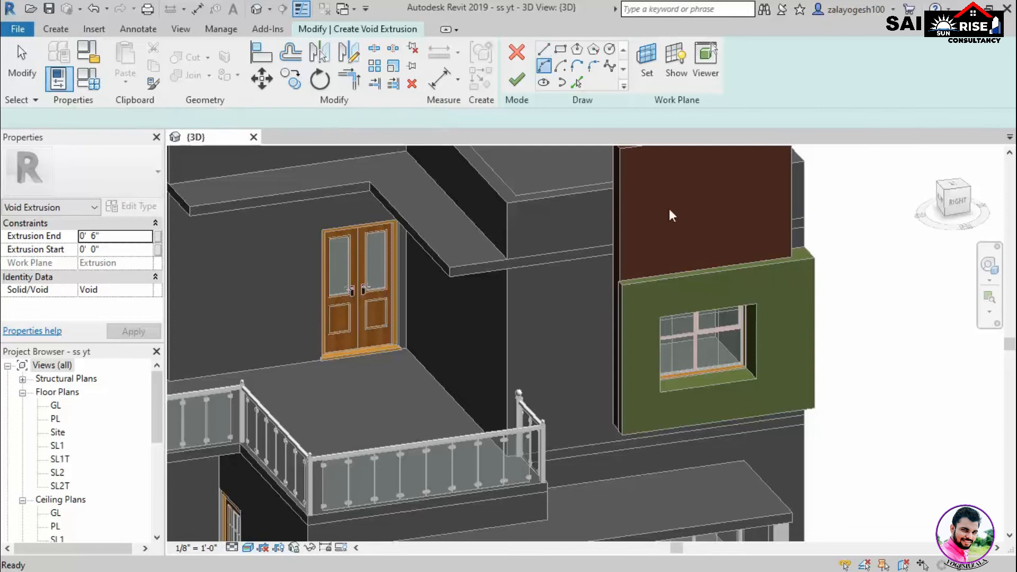
scroll(779, 298, "up", 5)
left_click(707, 278)
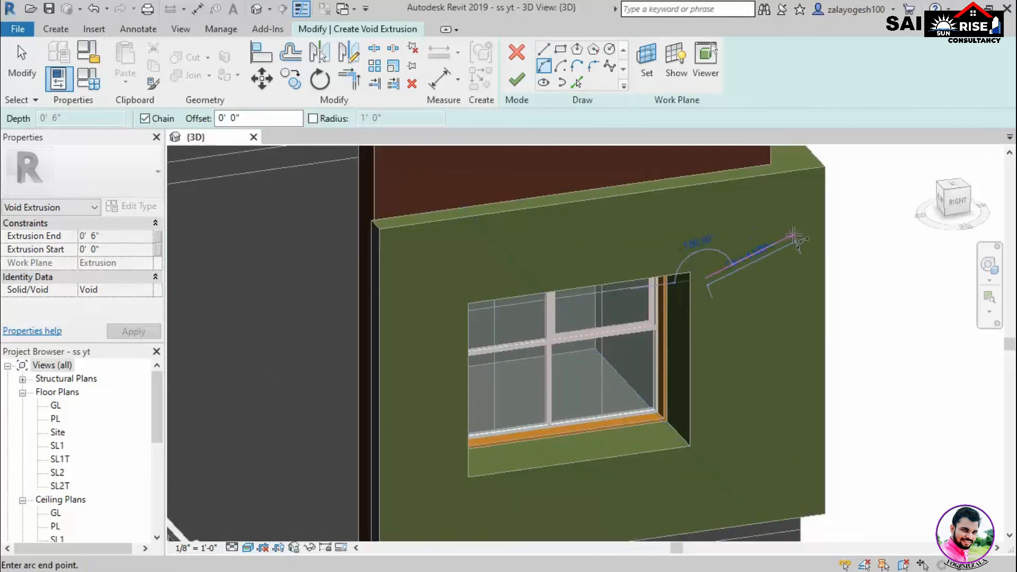
left_click(778, 240)
left_click(736, 246)
left_click(707, 279)
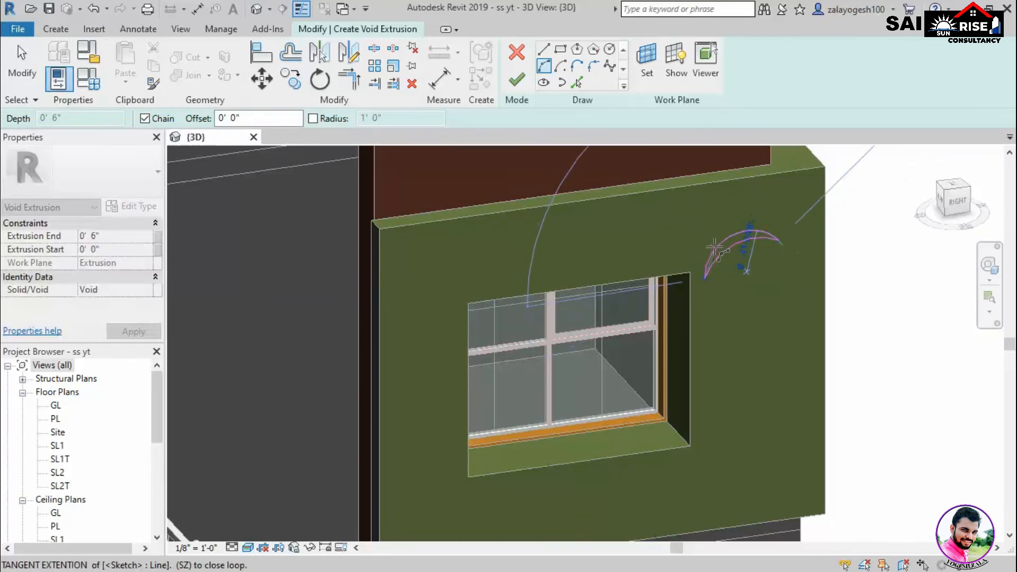
left_click(715, 245)
key("Escape")
key("Escape")
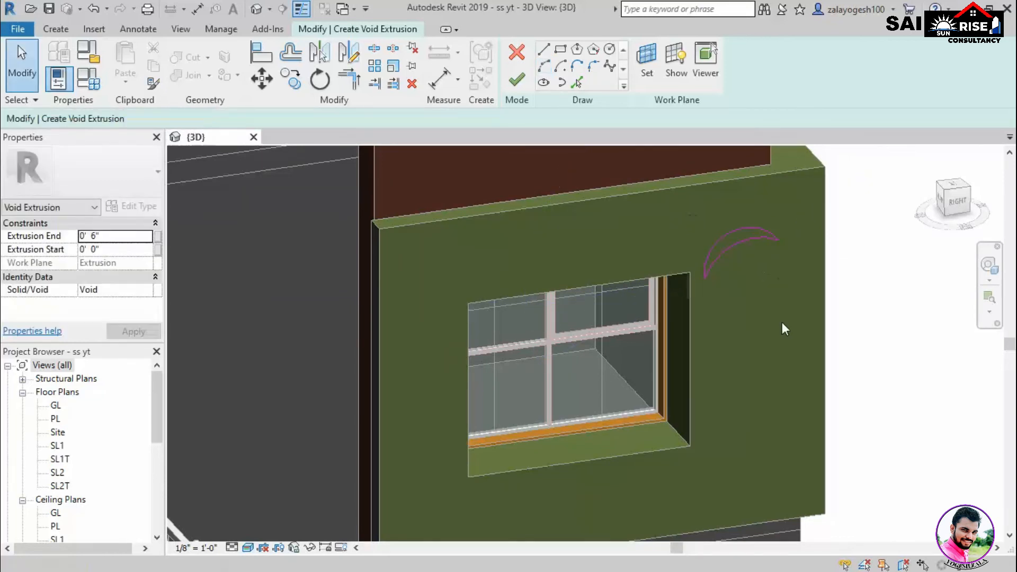
Copy the crescent three times down the green frame beside the window, in a staggered column
left_click(290, 80)
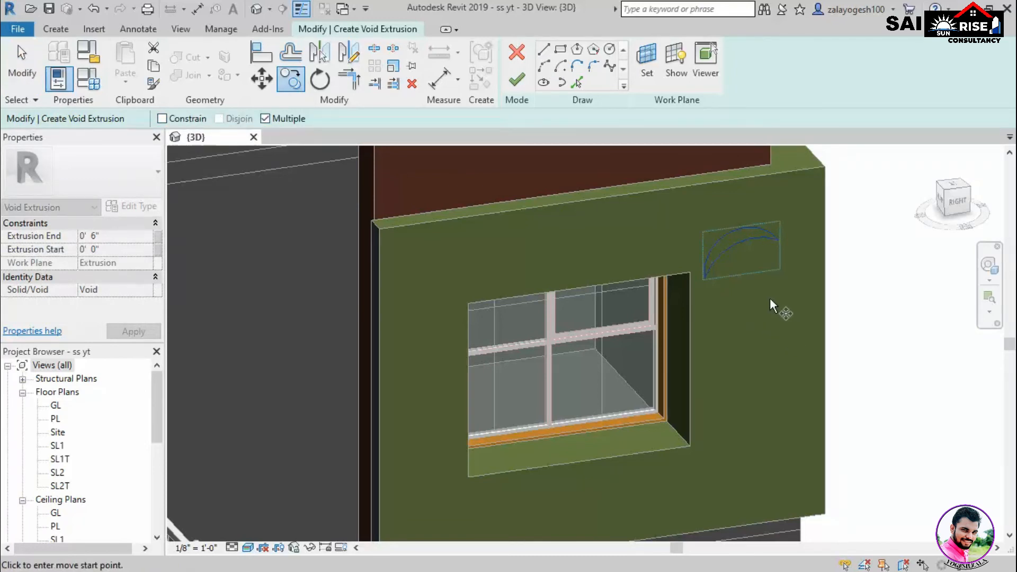
left_click(791, 308)
middle_click_drag(779, 404, 799, 354)
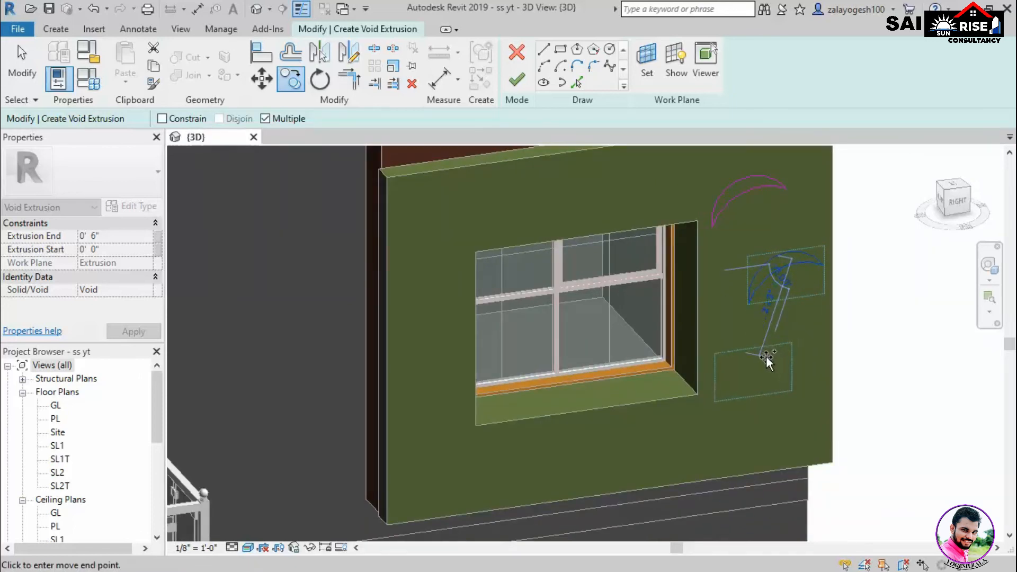
left_click(760, 354)
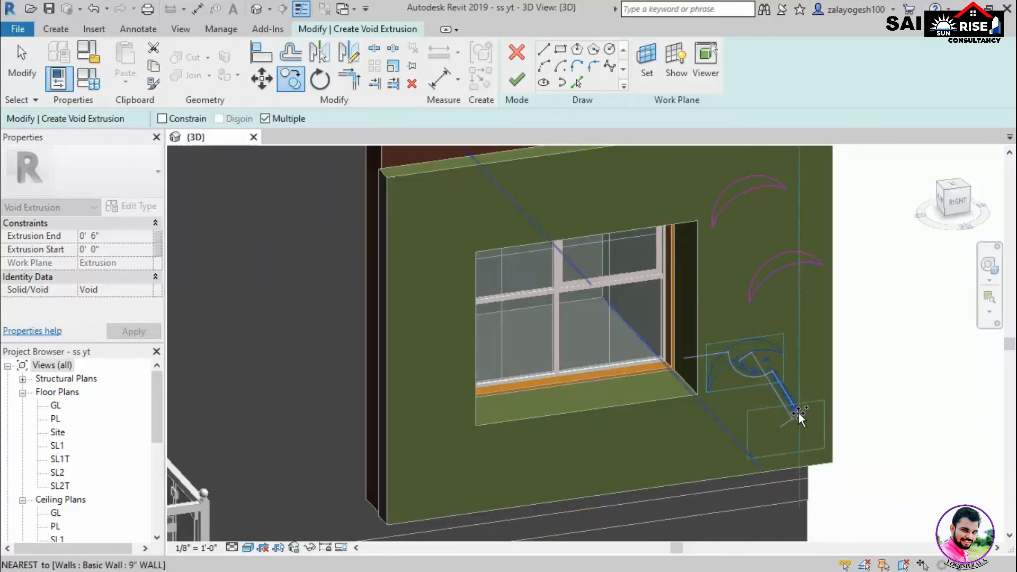
left_click(799, 417)
key("Escape")
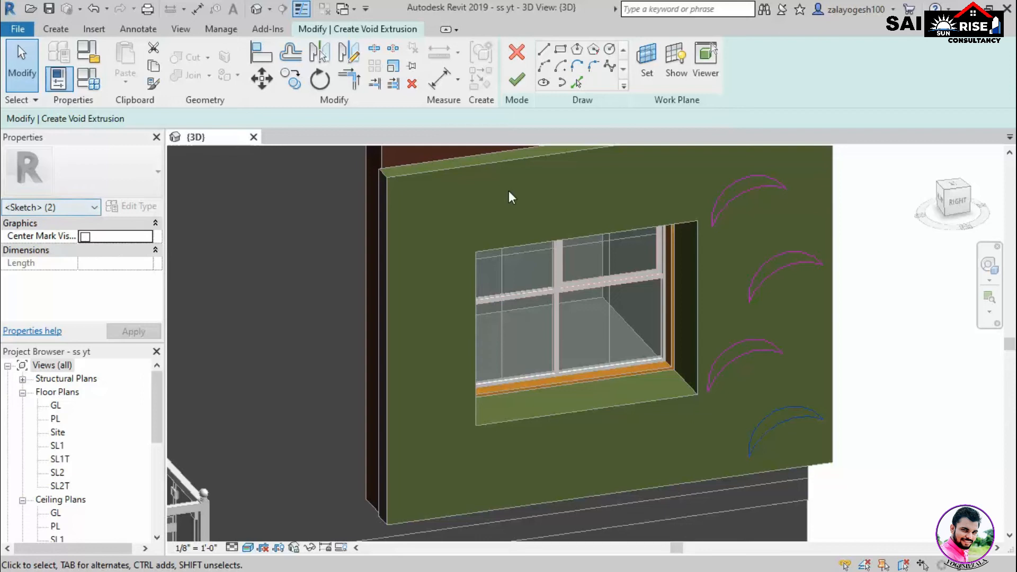
key("Escape")
Set the void's extrusion end to 2" and finish it to cut the crescents into the frame
left_click(112, 236)
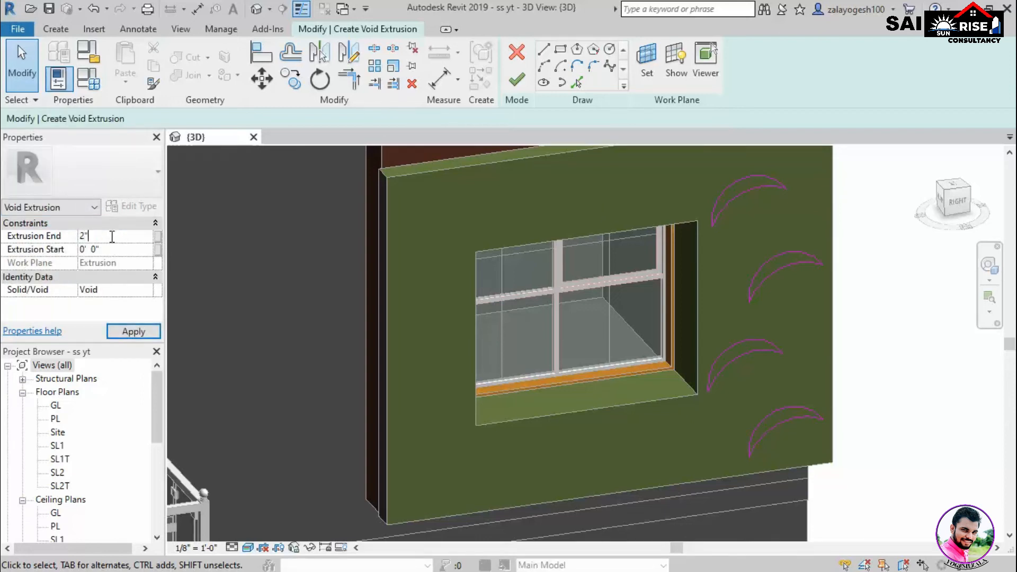
left_click(130, 331)
left_click(516, 79)
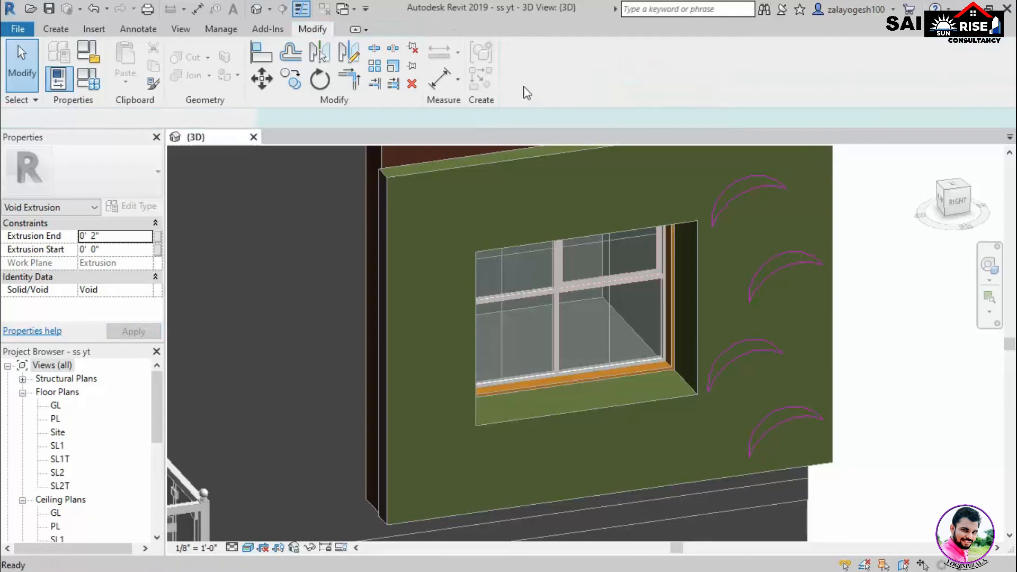
scroll(729, 338, "down", 2)
left_click(869, 388)
Paint the recessed face inside the crescent cut-outs with material m1 and end painting
scroll(755, 322, "up", 4)
middle_click_drag(731, 308, 711, 354, "shift")
key("t")
left_click(240, 256)
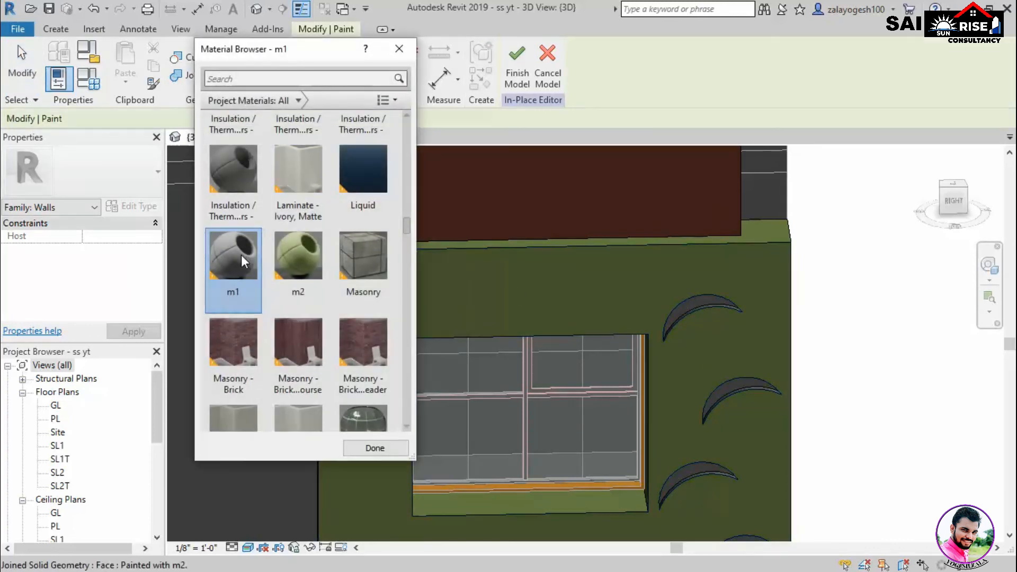
scroll(690, 307, "up", 3)
left_click(695, 297)
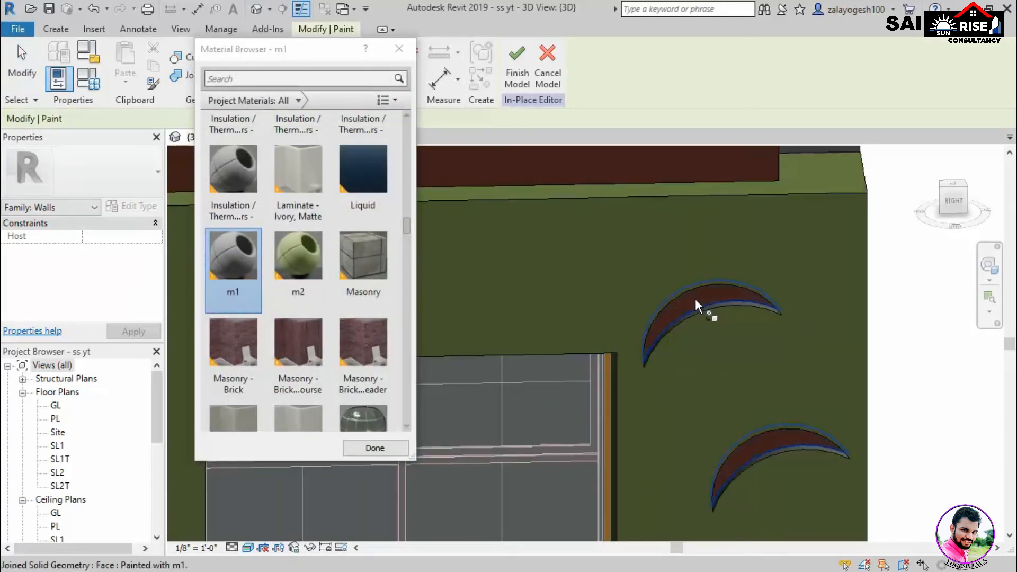
left_click(405, 55)
In the tall surround's extrusion sketch, add lines offset 1' inside its top and side edges, and another 1' 6" below the inner top line
scroll(581, 272, "down", 5)
mouse_move(625, 299)
middle_mouse_down("shift")
mouse_move(676, 390)
mouse_move(764, 349)
mouse_move(629, 370)
mouse_move(738, 374)
middle_mouse_up("shift")
scroll(737, 374, "down", 4)
middle_click_drag(567, 417, 660, 304, "shift")
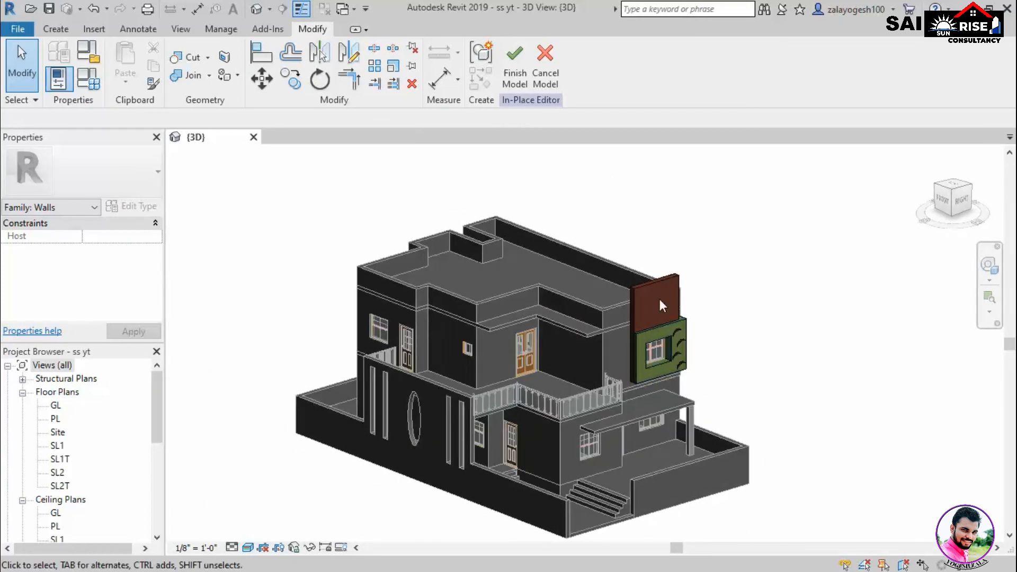
scroll(659, 298, "up", 3)
left_click(658, 264)
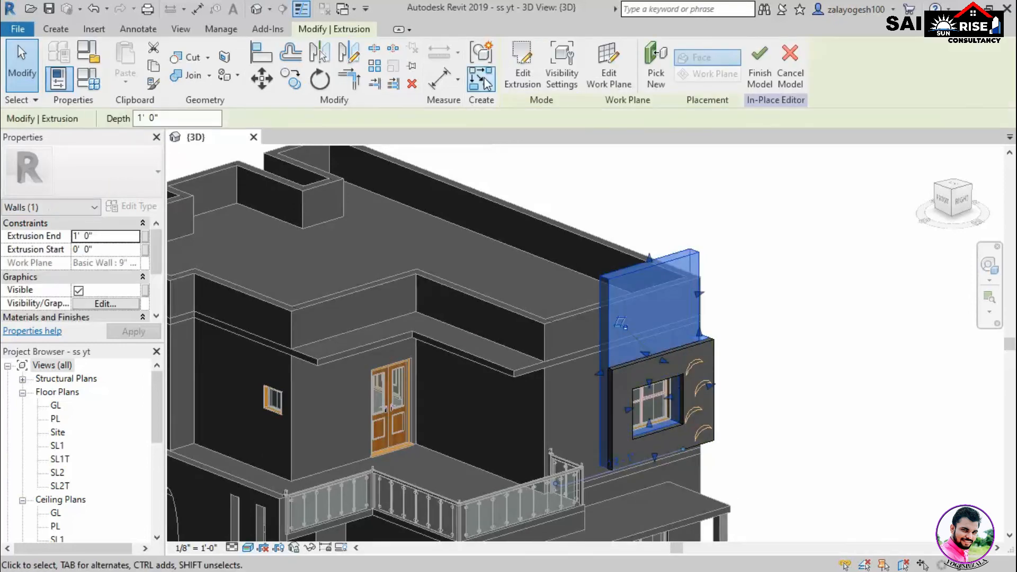
left_click(516, 67)
left_click(559, 49)
middle_click_drag(646, 307, 593, 241, "shift")
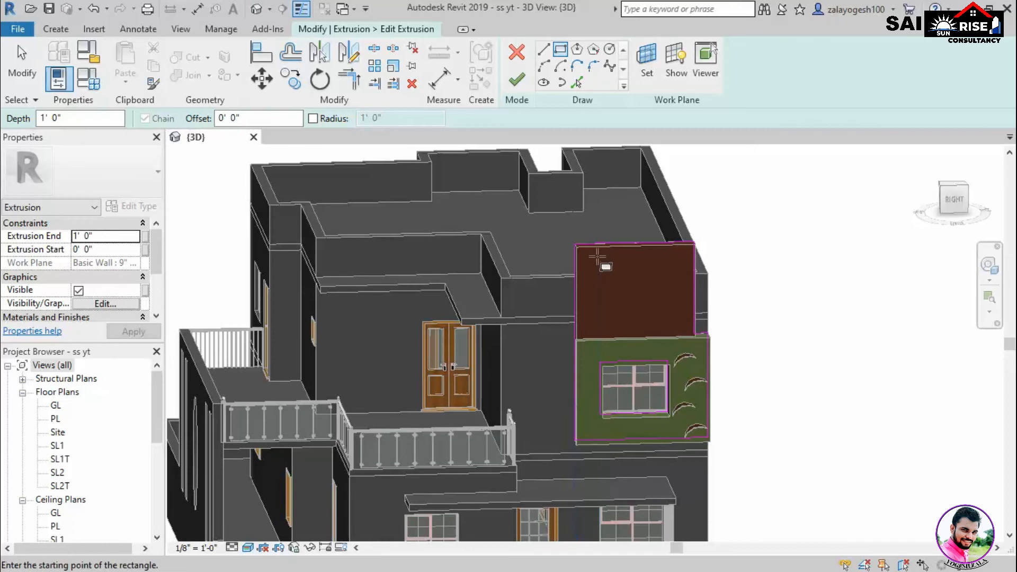
left_click(576, 82)
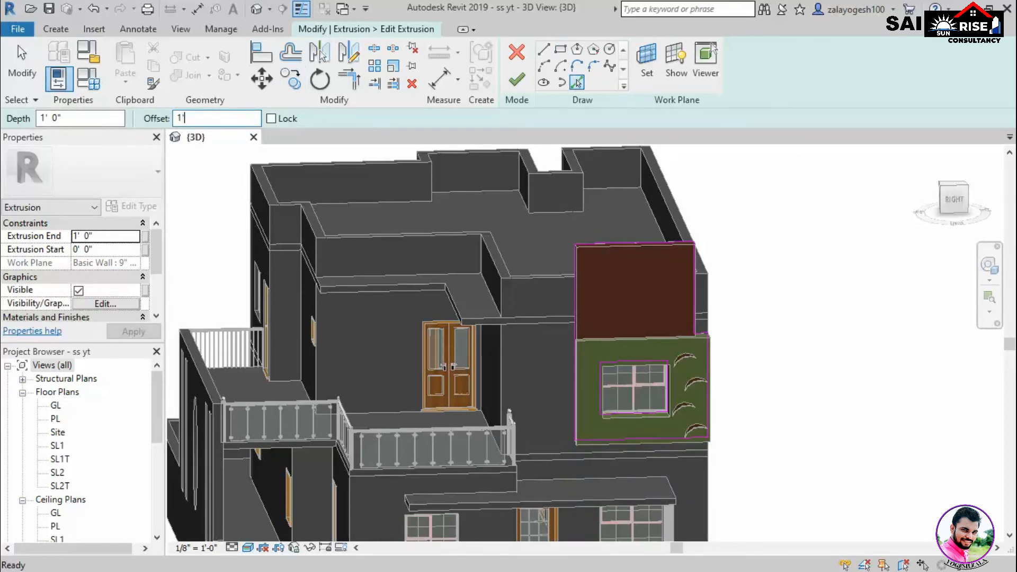
left_click(666, 249)
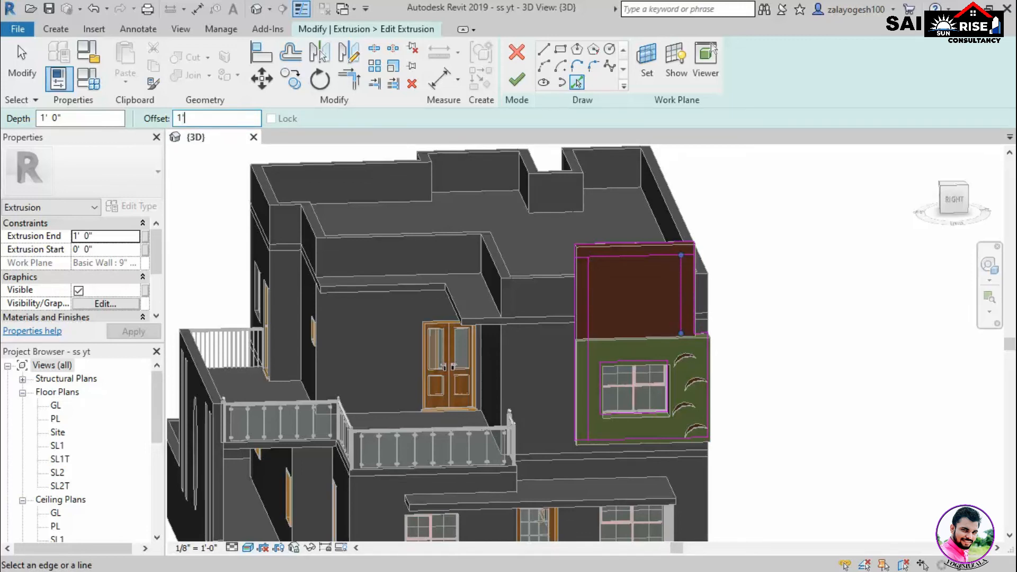
left_click(637, 262)
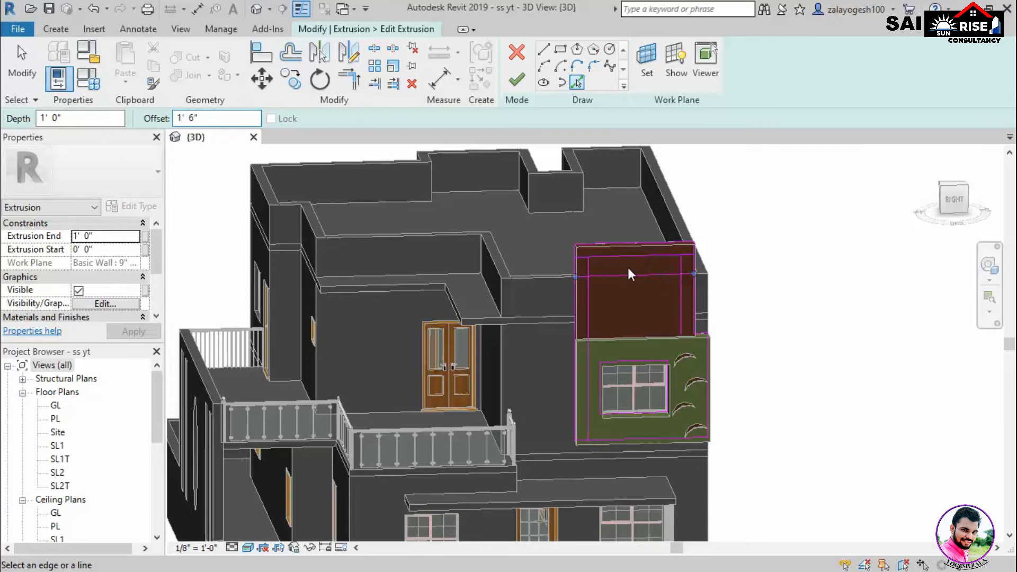
Trim the offset lines into a closed rectangle and finish the sketch, opening a slot near the tall surround's top
left_click(340, 89)
scroll(612, 306, "up", 3)
left_click(582, 246)
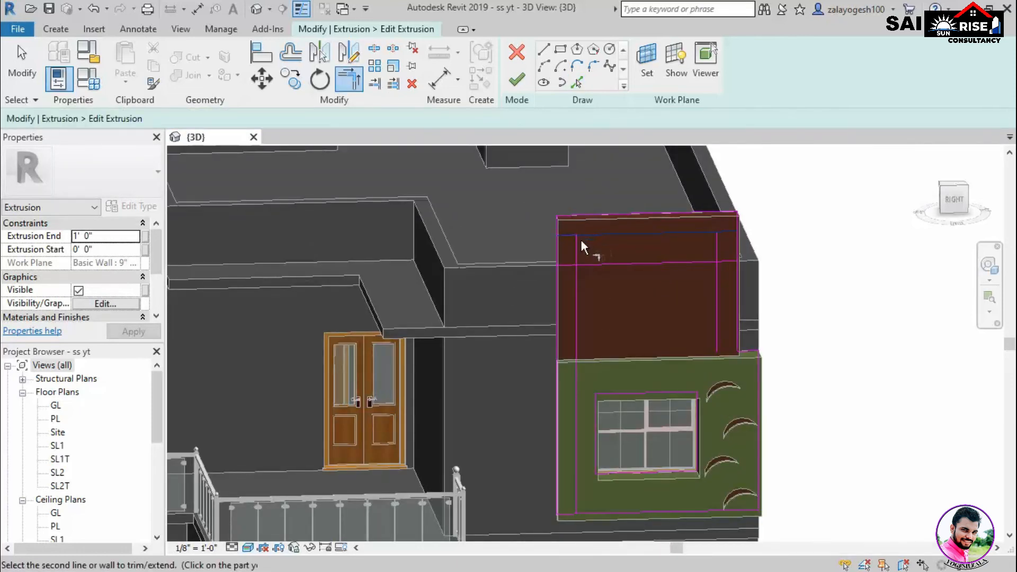
left_click(578, 257)
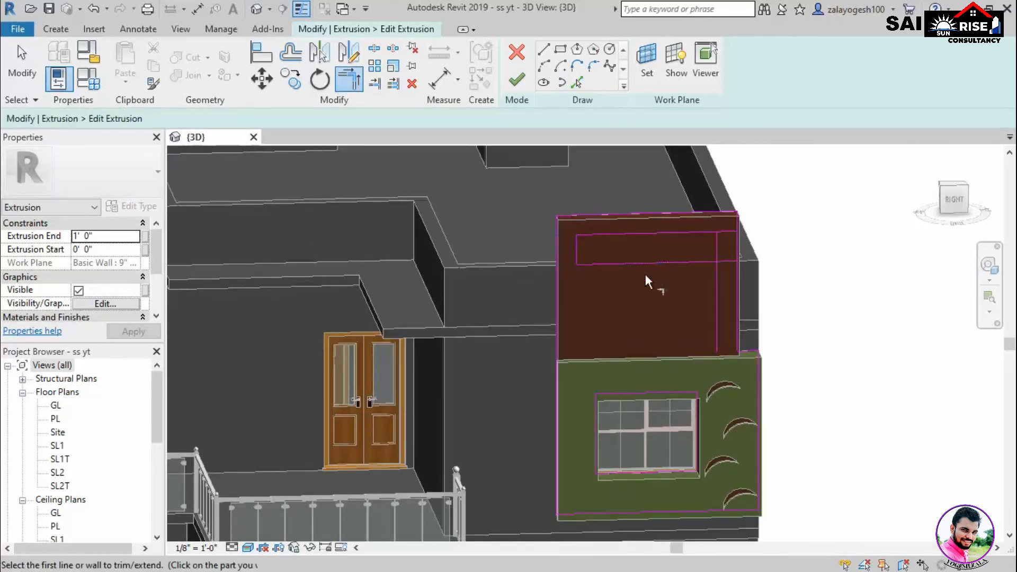
left_click(691, 261)
left_click(714, 250)
left_click(712, 231)
left_click(718, 242)
left_click(516, 80)
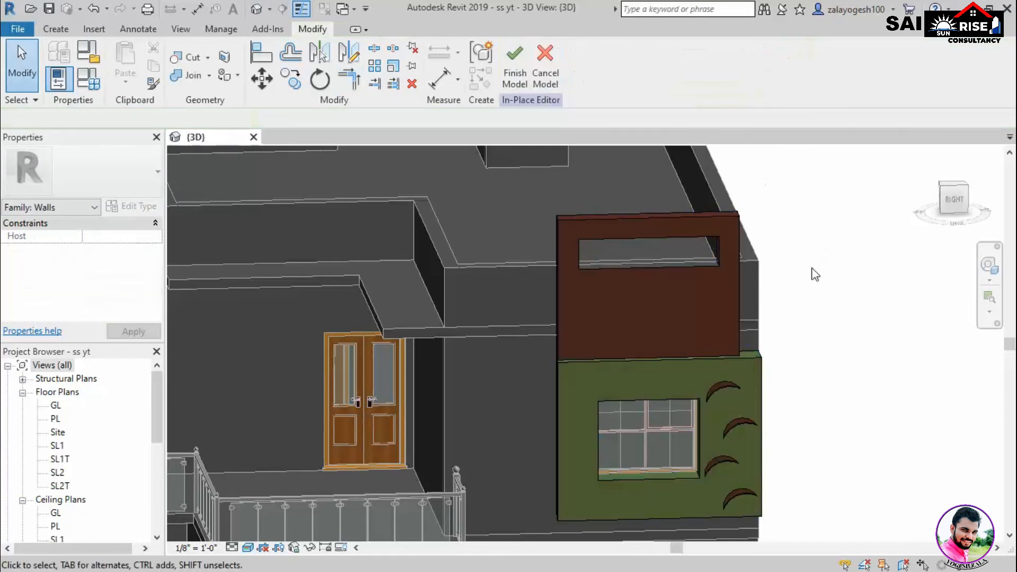
Start a solid extrusion and pick the front wall with the two stacked windows beside the small balcony as its work plane
scroll(665, 366, "down", 4)
middle_click_drag(665, 366, 642, 411, "shift")
scroll(709, 323, "down", 2)
scroll(632, 300, "up", 5)
middle_click_drag(619, 294, 701, 330, "shift")
middle_click_drag(823, 299, 560, 249)
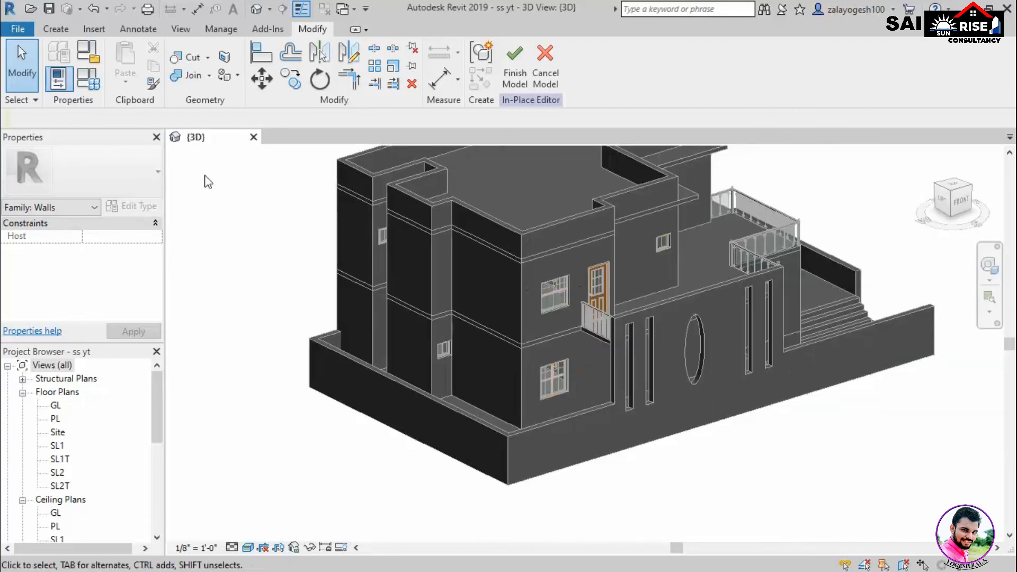
left_click(57, 29)
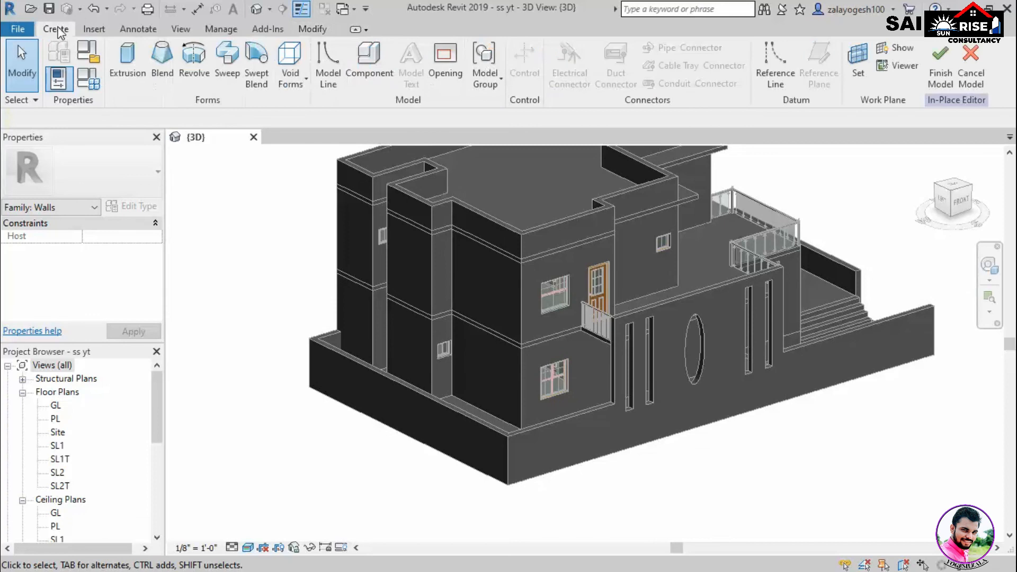
left_click(128, 67)
left_click(646, 63)
left_click(732, 313)
left_click(877, 382)
scroll(549, 263, "up", 2)
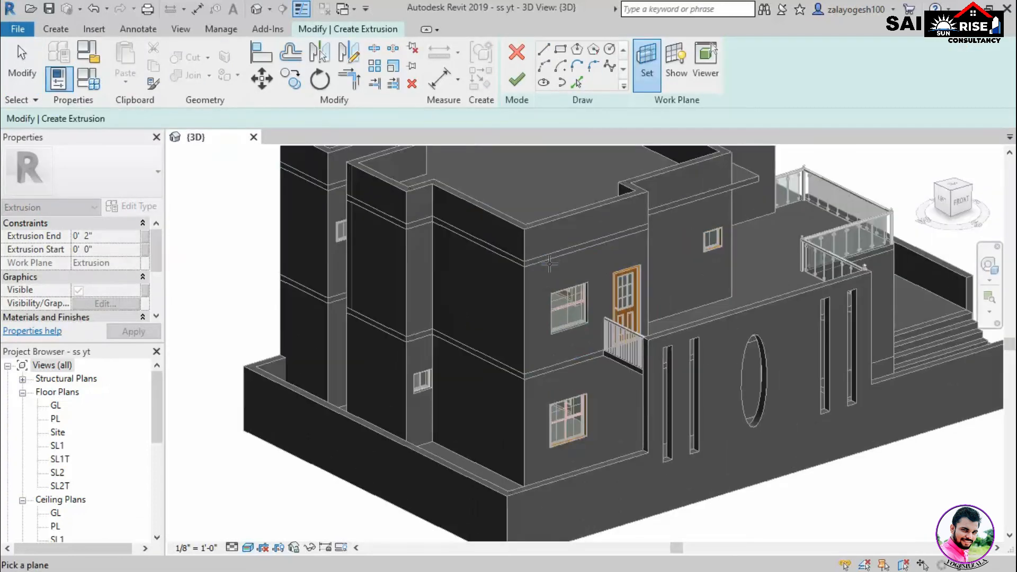
left_click(549, 264)
Sketch a rectangle along the outline of the wall's upper window
left_click(559, 49)
scroll(544, 305, "up", 2)
left_click(555, 286)
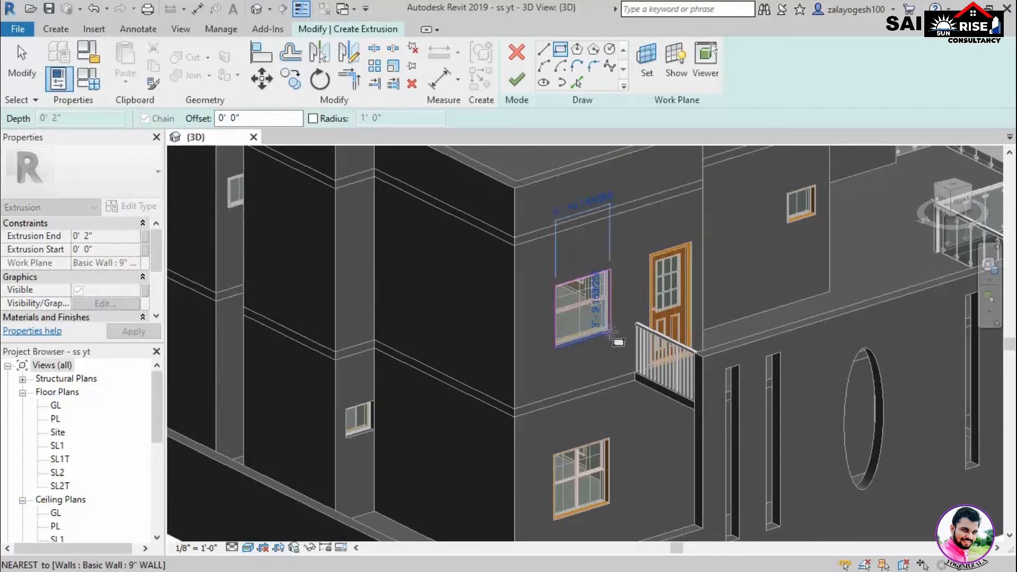
left_click(609, 332)
scroll(609, 333, "up", 3)
scroll(614, 360, "down", 2)
left_click(632, 361)
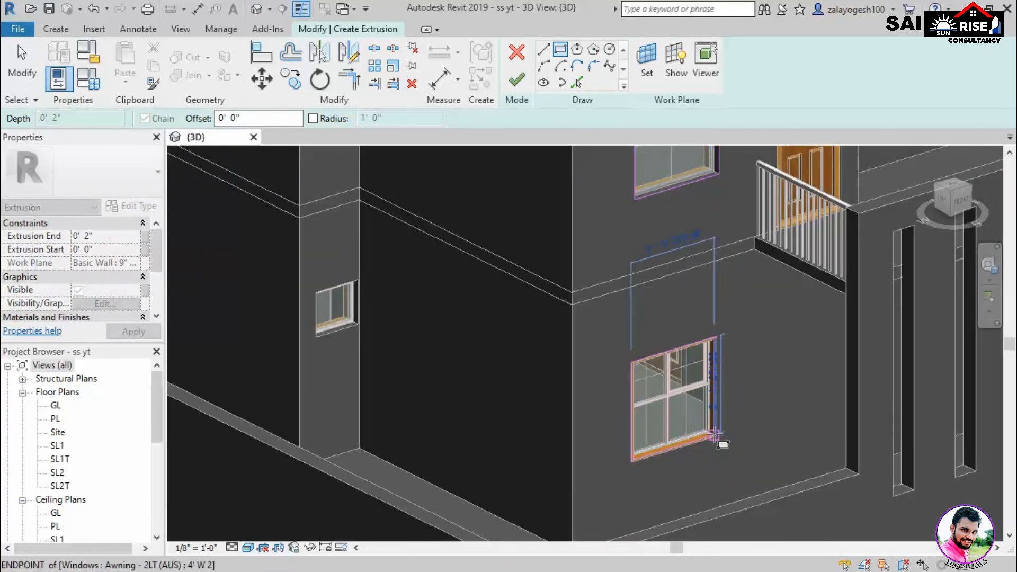
scroll(715, 443, "up", 4)
scroll(883, 403, "down", 6)
middle_click_drag(885, 427, 921, 438, "shift")
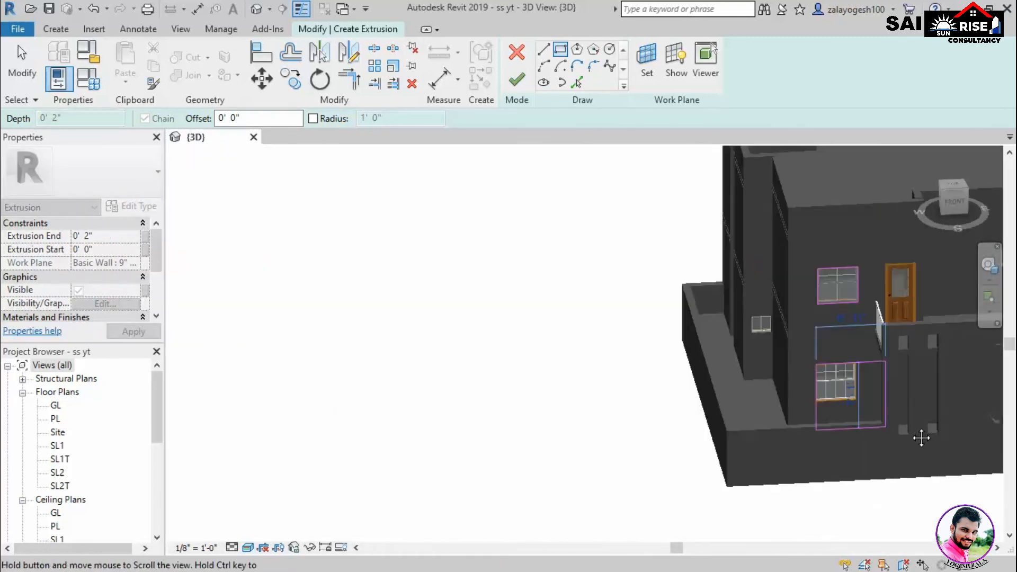
scroll(858, 403, "up", 5)
key("Escape")
Sketch a rectangle along the outline of the wall's lower window
scroll(598, 383, "down", 5)
scroll(563, 326, "up", 5)
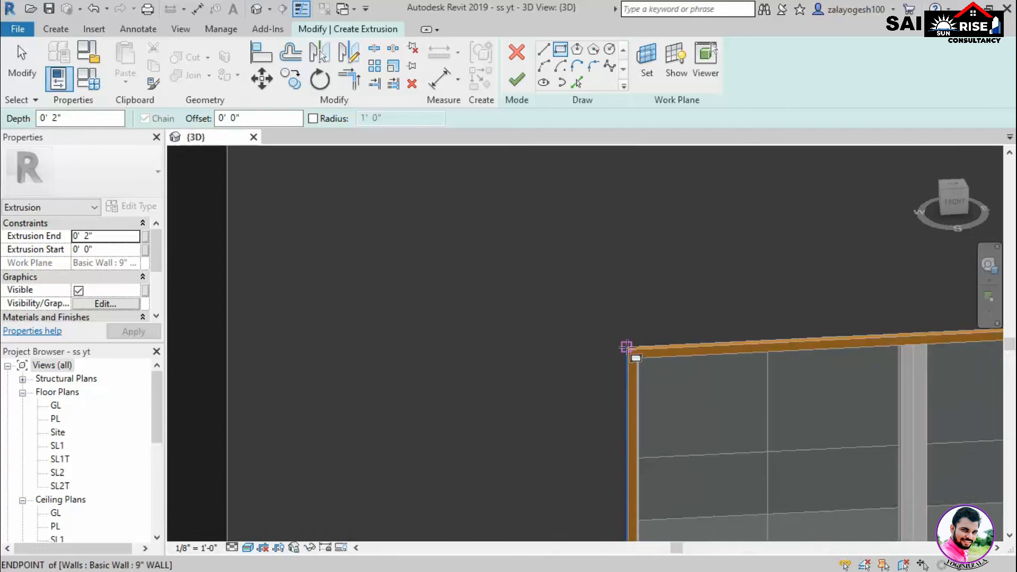
left_click(627, 346)
scroll(738, 306, "down", 3)
scroll(790, 263, "up", 3)
left_click(789, 263)
scroll(799, 306, "down", 5)
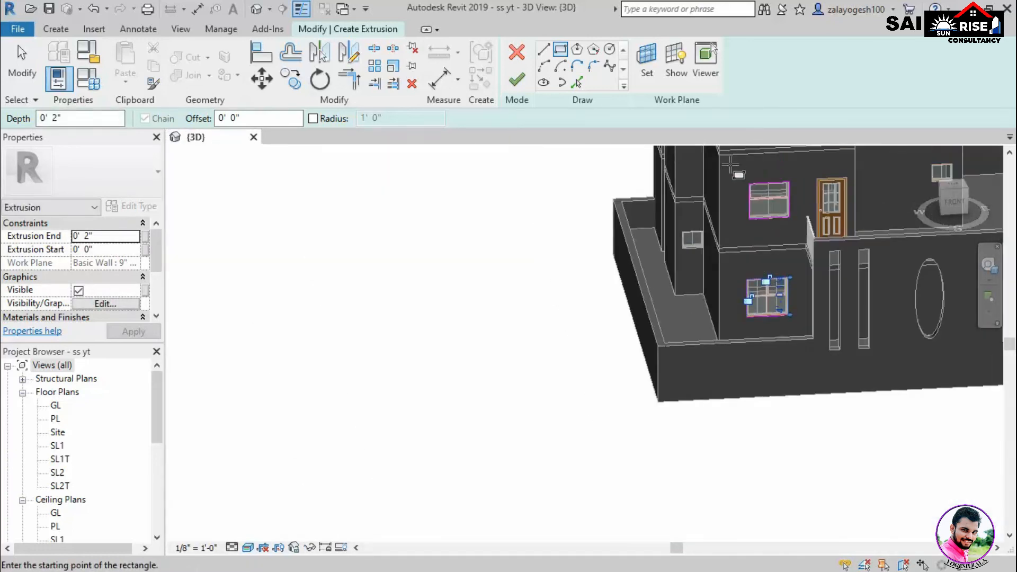
Sketch an outer rectangle on the wall face enclosing both stacked windows and finish the extrusion sketch
left_click(730, 164)
left_click(808, 338)
left_click(516, 80)
Set the Extrusion End of the new surround around the stacked windows to 1' 0"
left_click(108, 236)
type("1")
scroll(381, 331, "down", 2)
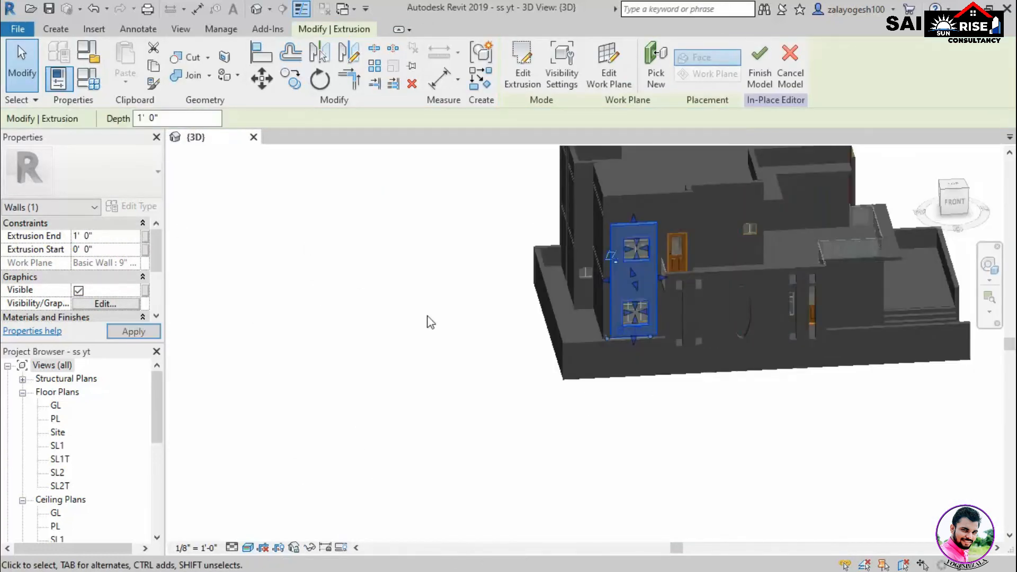
left_click(405, 283)
Assign the material m1 to the extrusion around the two stacked windows
middle_click_drag(621, 294, 754, 283, "shift")
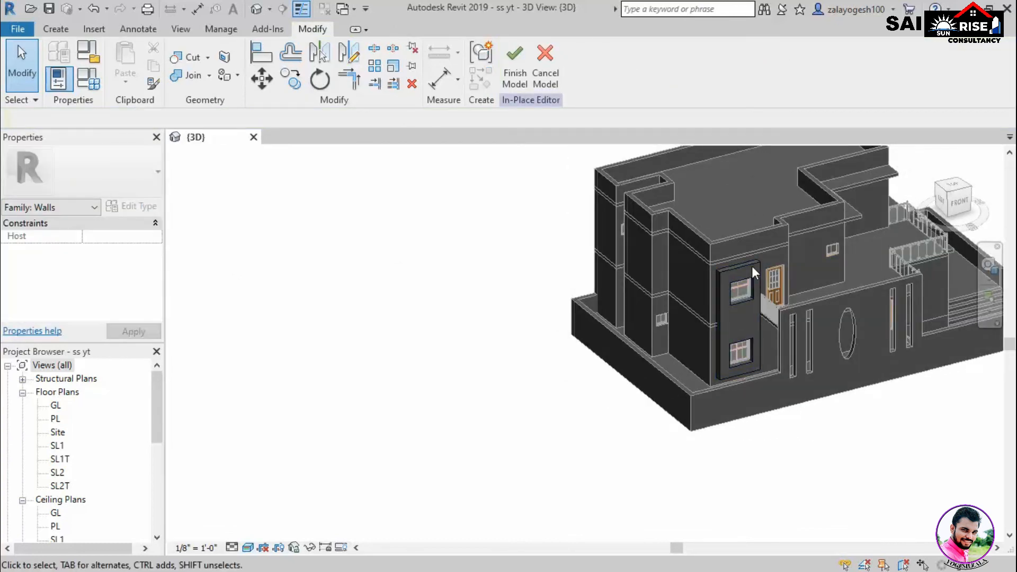
left_click(751, 270)
scroll(108, 297, "down", 3)
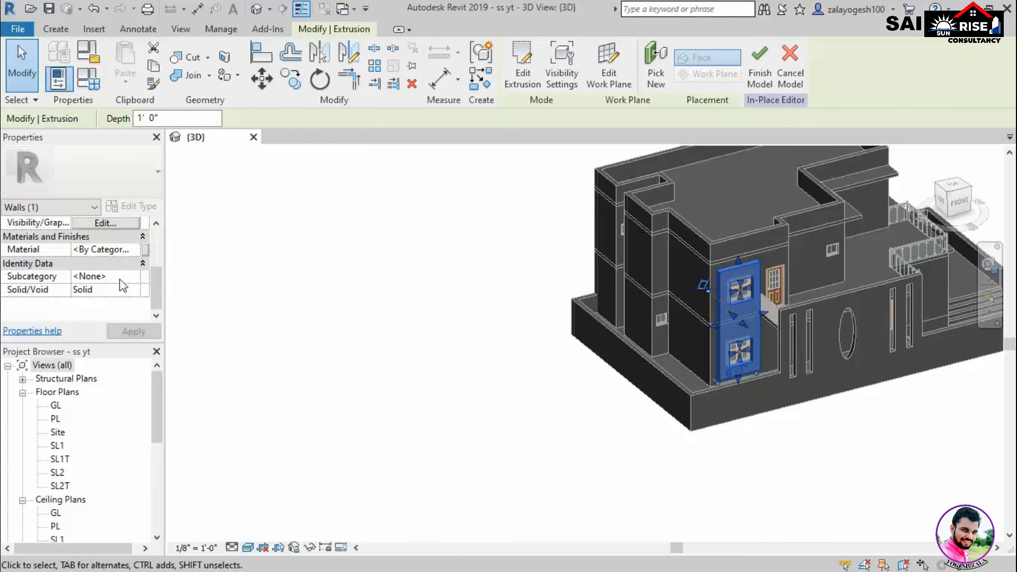
left_click(135, 249)
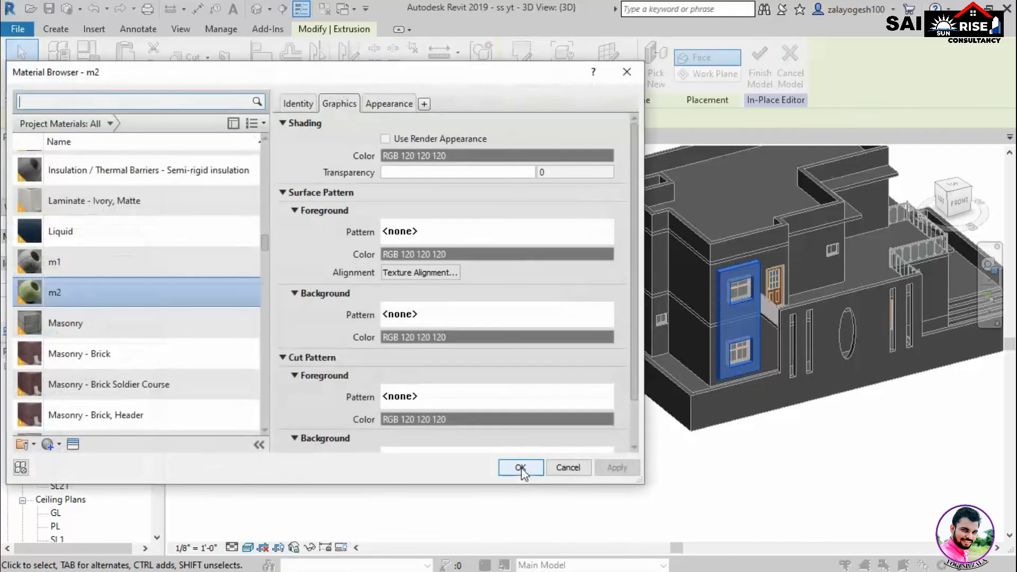
left_click(82, 263)
left_click(540, 468)
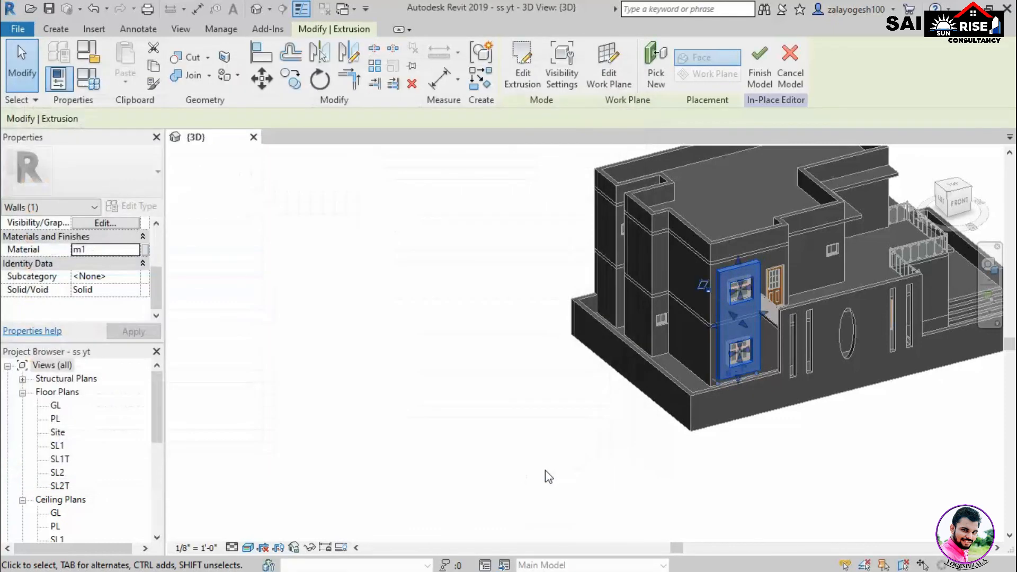
Deselect the extrusion and finish the in-place wall model
key("Escape")
middle_click_drag(770, 475, 786, 393, "shift")
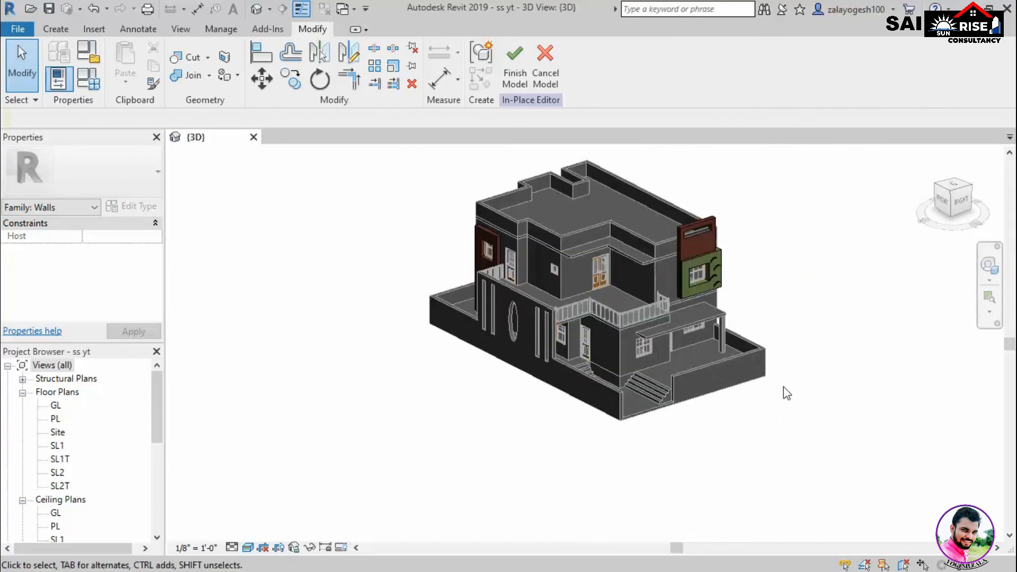
left_click(509, 78)
scroll(695, 326, "up", 3)
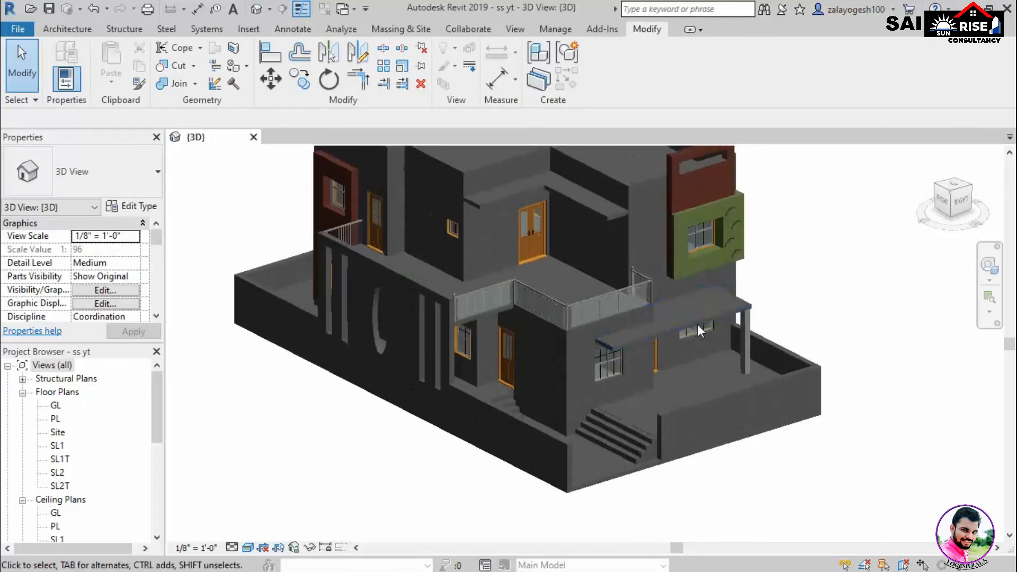
middle_click_drag(787, 400, 819, 422, "shift")
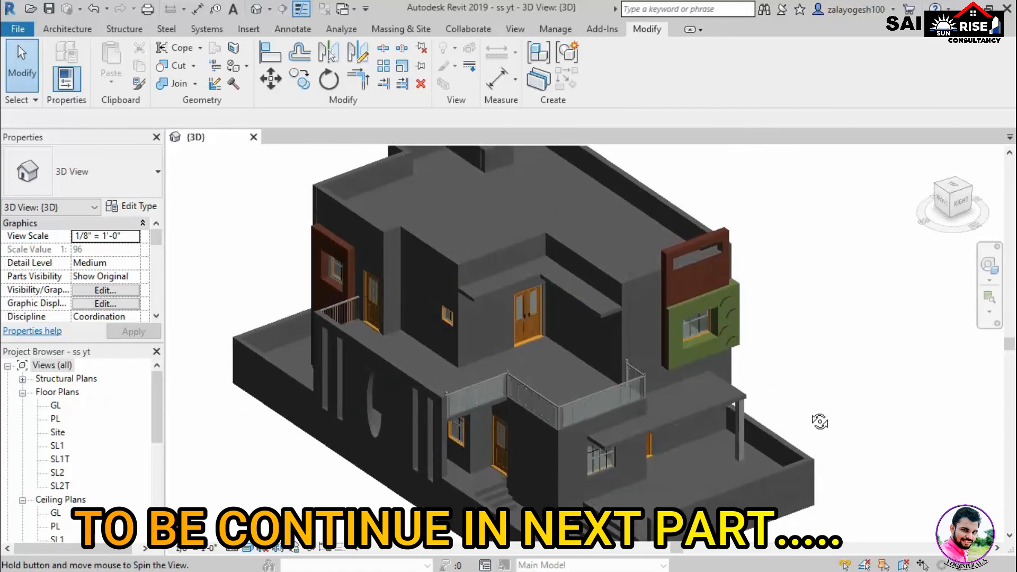
scroll(678, 390, "down", 5)
middle_click_drag(776, 393, 850, 396, "shift")
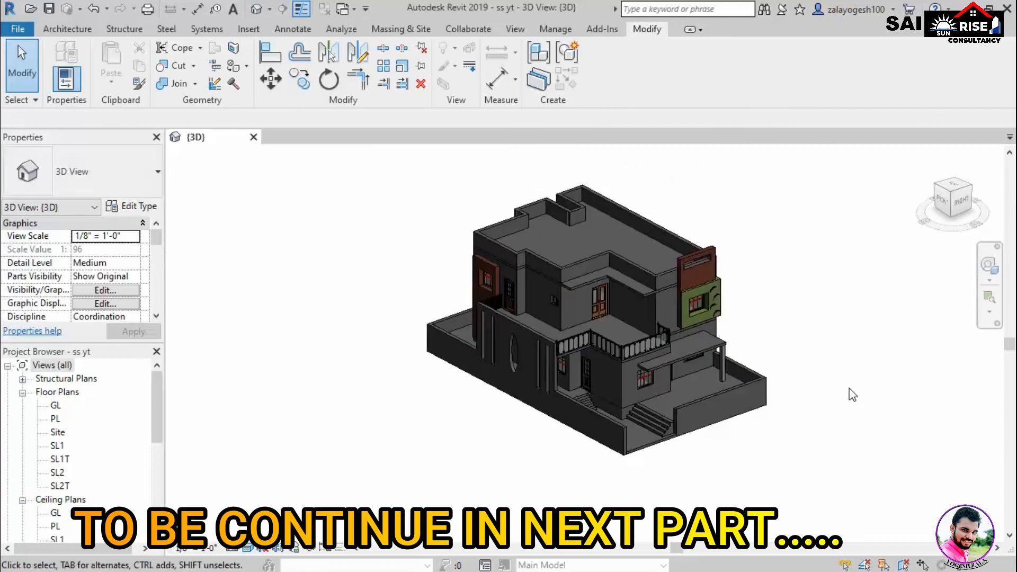